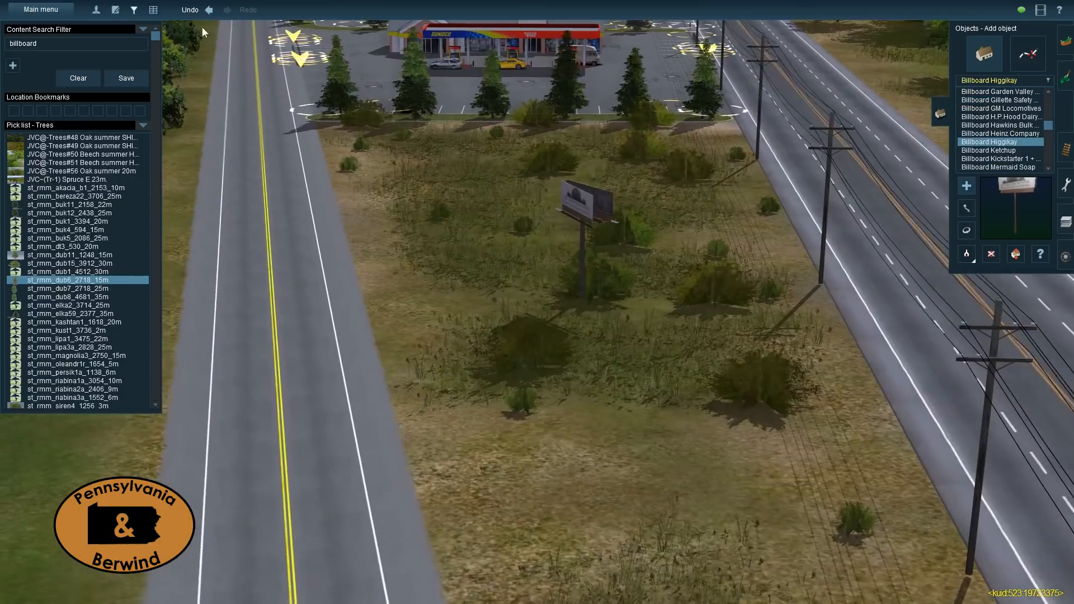
Place the Dr Pepper and Circus7 billboards angled together between the two roads, and pick GRAZZY2-dead 1 grass for the ground
click(996, 91)
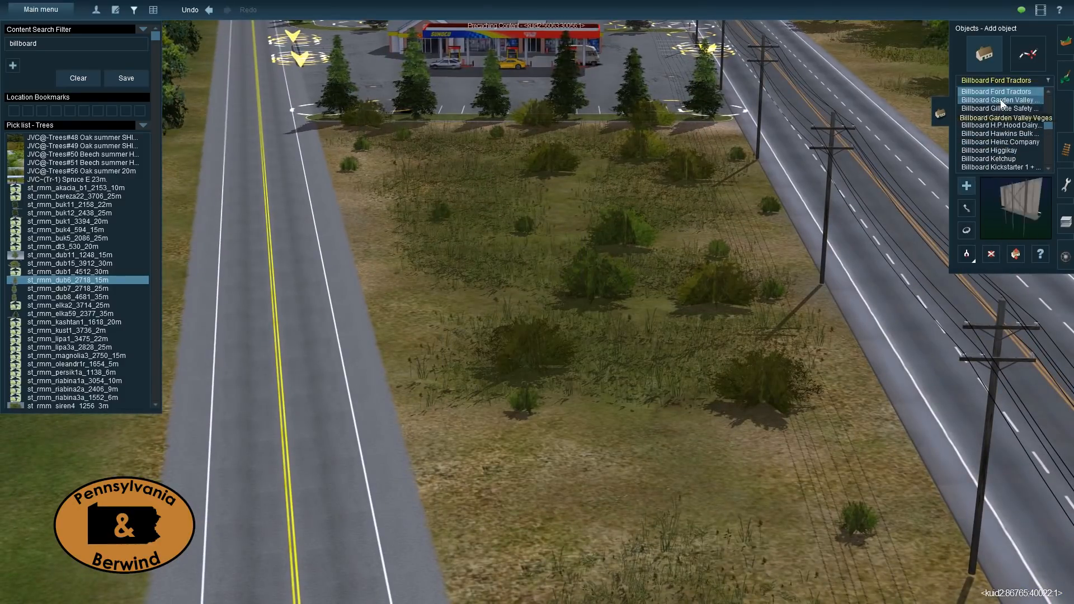
click(991, 99)
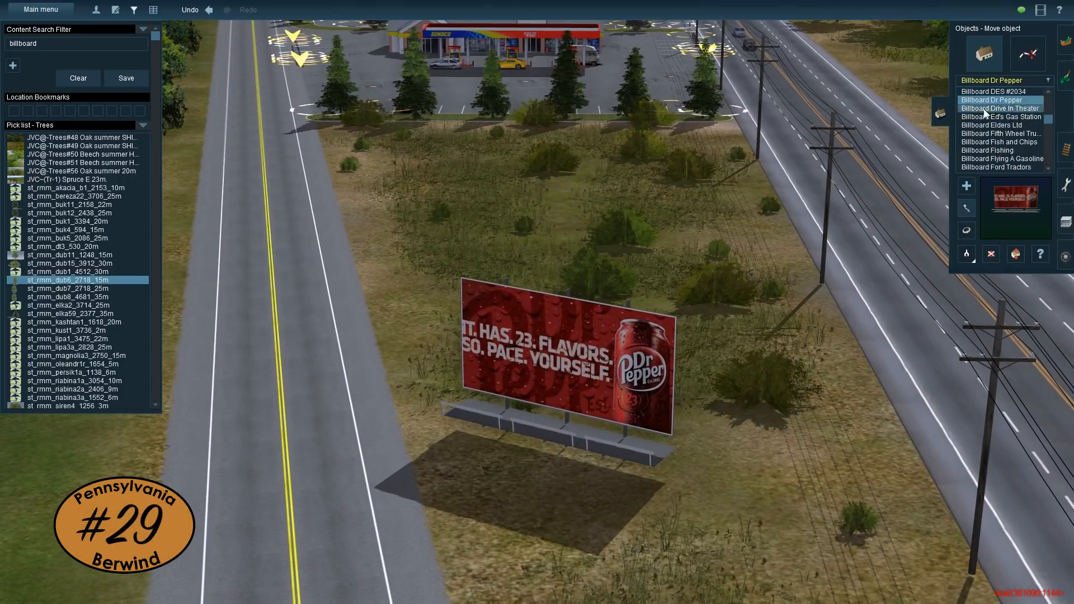
click(722, 369)
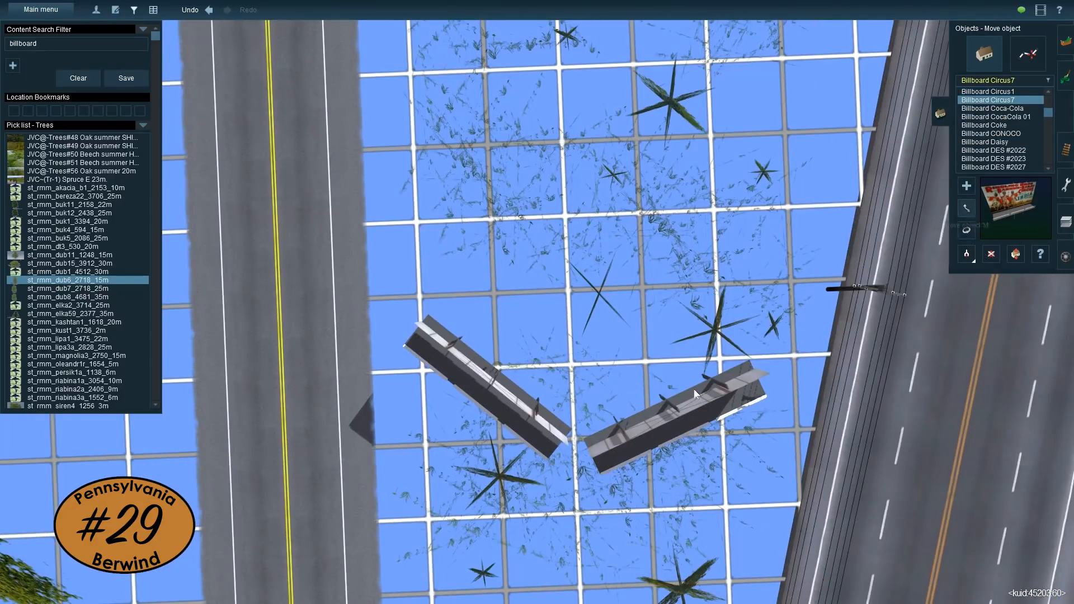
key(r)
drag(694, 388, 537, 429)
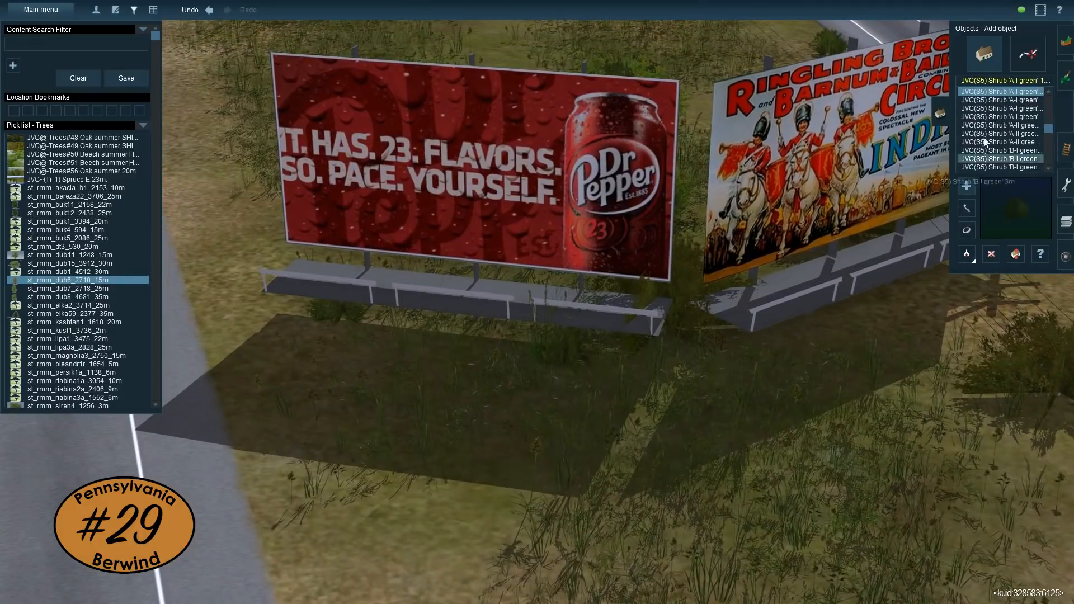
click(56, 147)
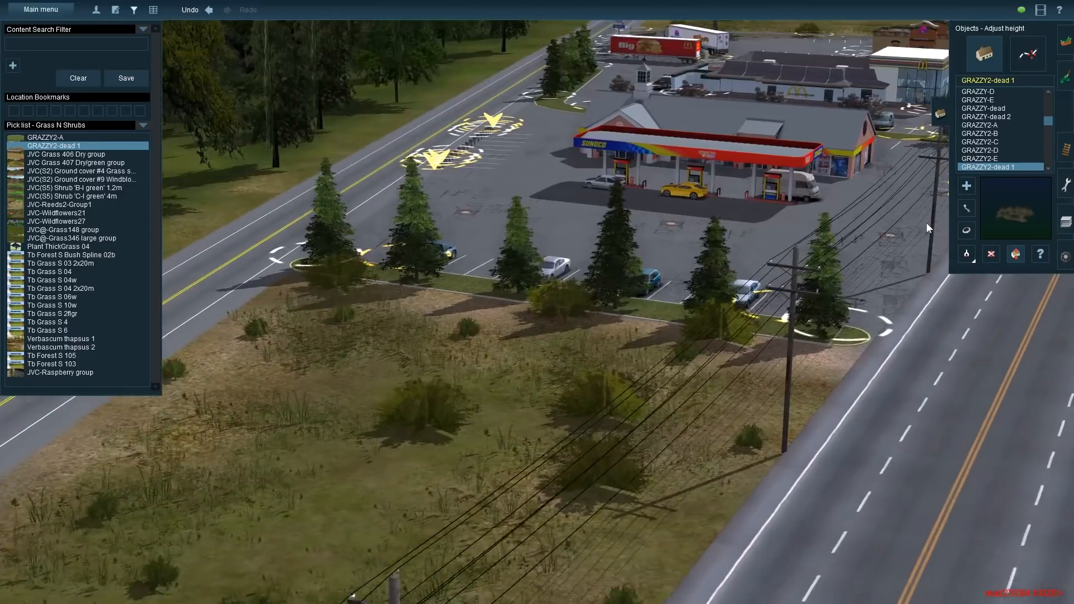
Rotate the second FG Road marking RR Xing to about 178 degrees and move it into the outer lane beside the first
click(941, 113)
right_click(583, 180)
click(1066, 113)
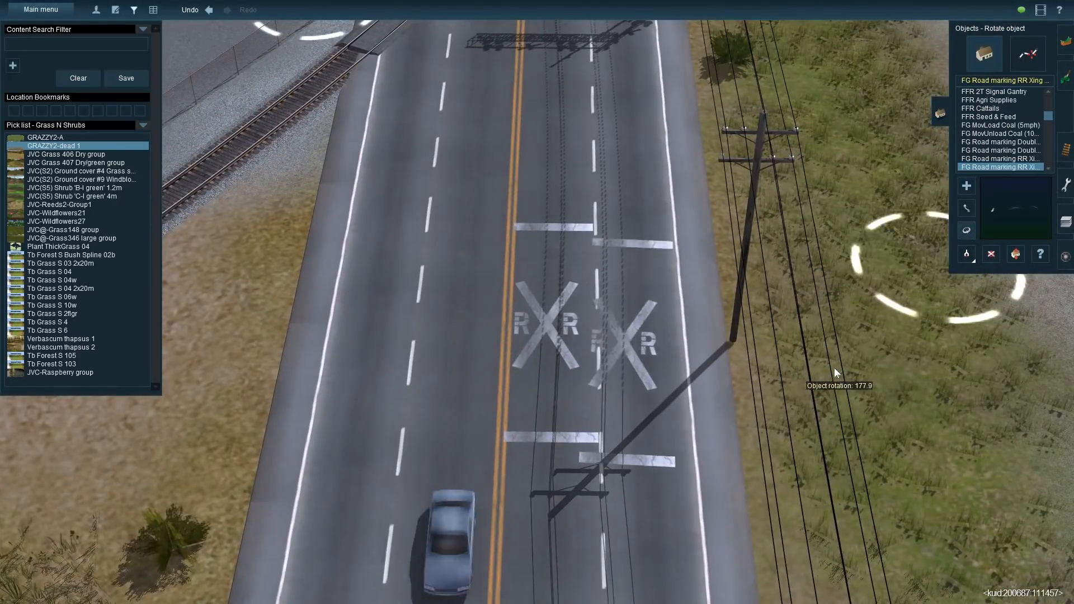
drag(834, 368, 834, 367)
key(m)
drag(629, 354, 642, 339)
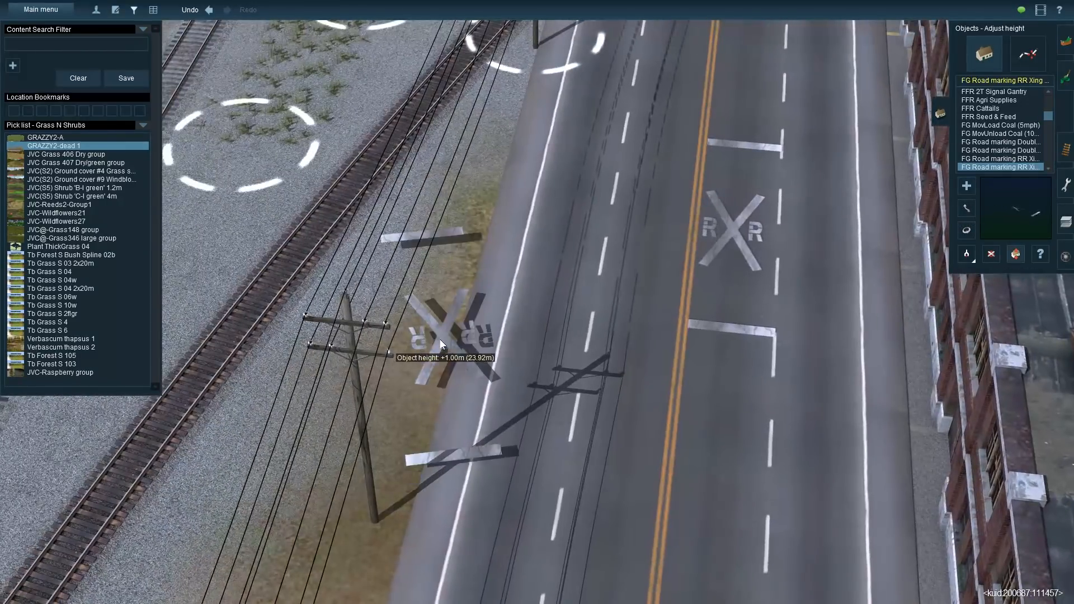
Rotate and move the other RR Xing marking into the outer lane beside the brick factory, with its height at +0.20 m
key(r)
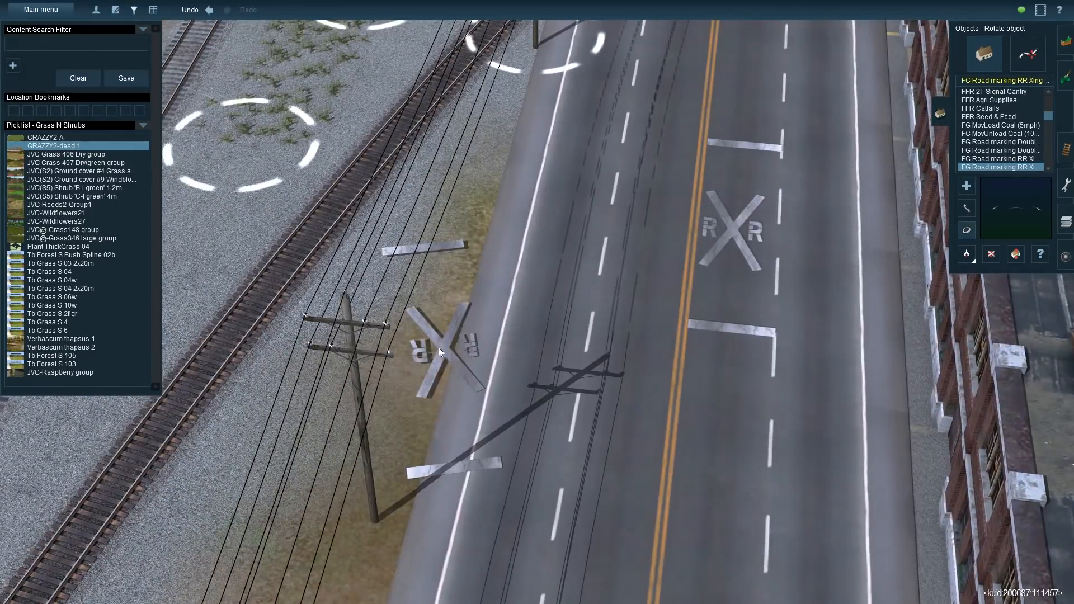
drag(439, 348, 743, 431)
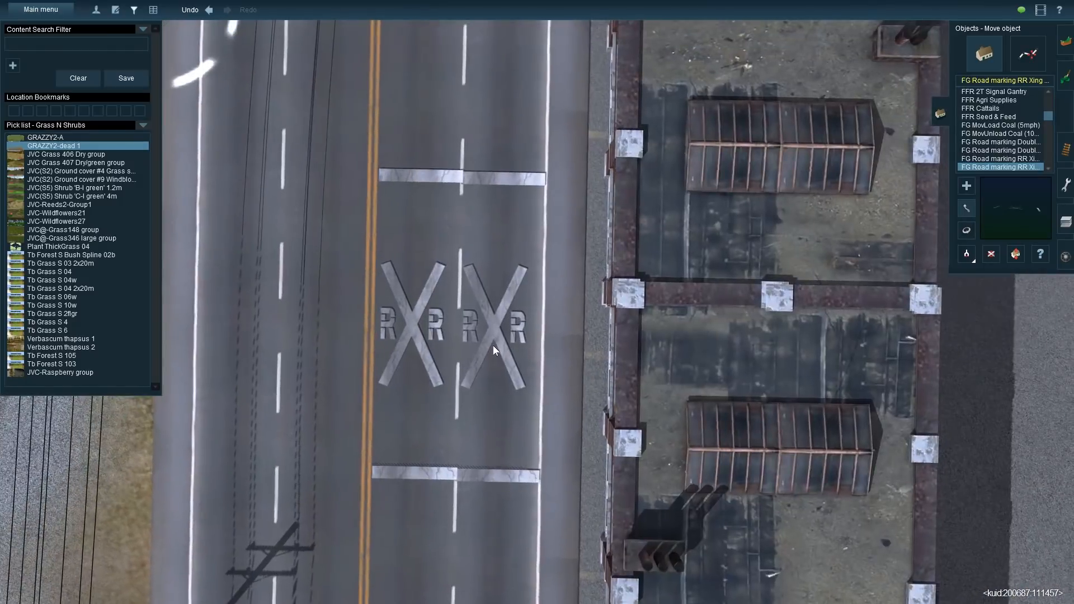
key(h)
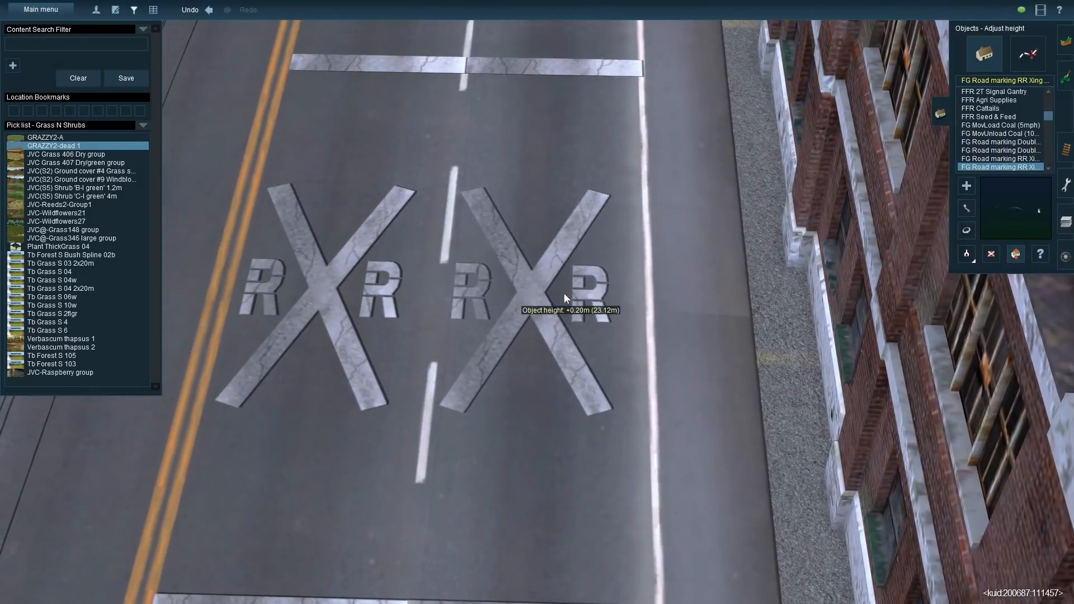
Try a TRC US 8x20 GRS Cantilever signal on the road beside the brick factory, rotate it, and remove it again
scroll(563, 294, down, 5)
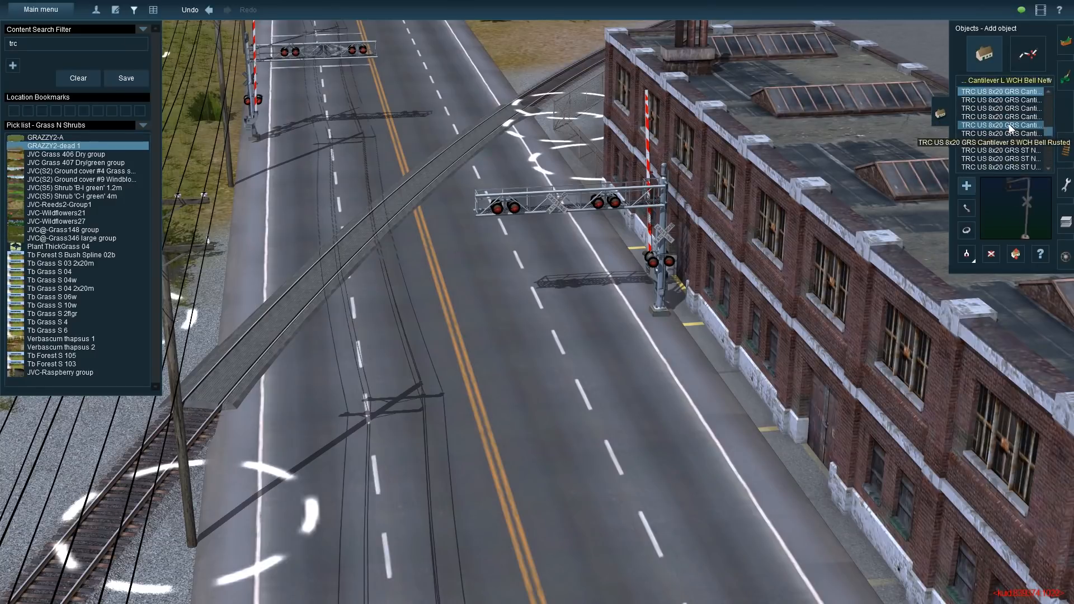
click(1022, 124)
click(589, 429)
key(r)
drag(590, 430, 470, 307)
key(Left)
click(991, 255)
click(588, 425)
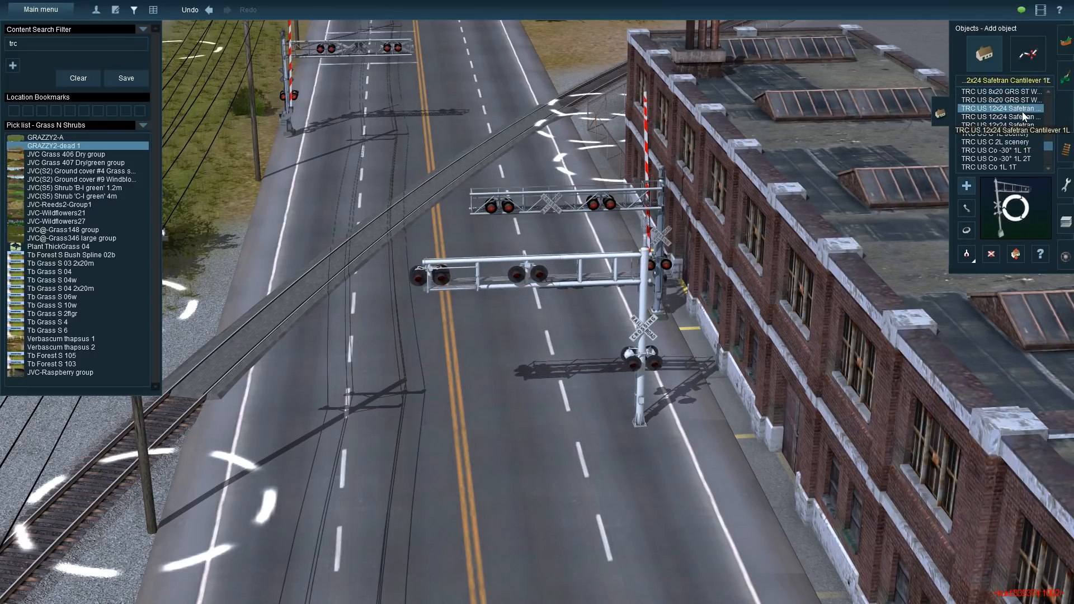
Browse the TRC crossing signals and delete the gated cantilever beside the brick factory
scroll(1024, 142, up, 5)
scroll(1024, 142, up, 5)
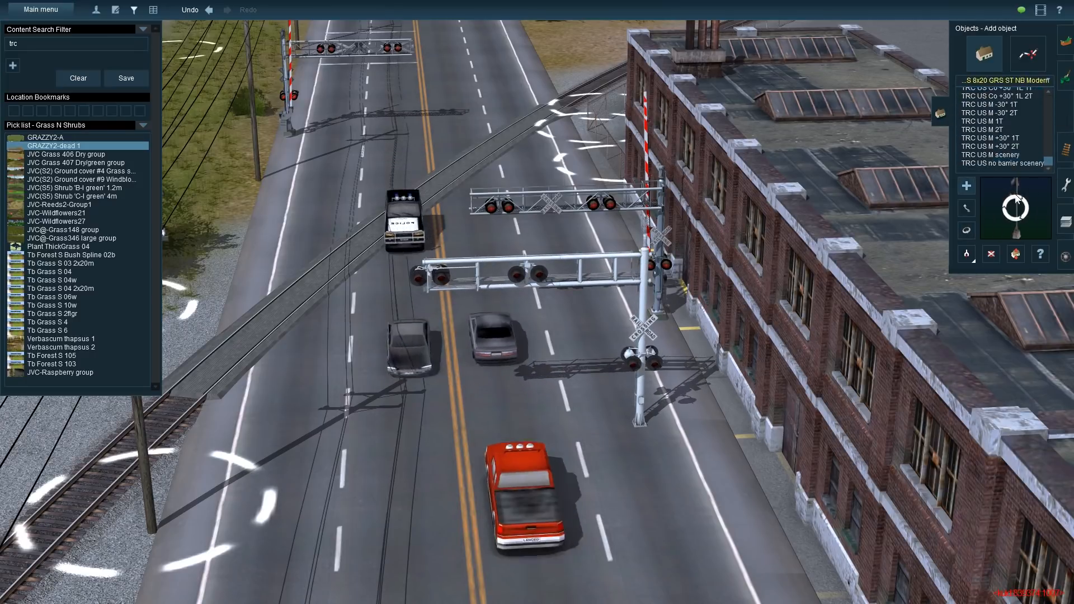
click(1002, 167)
key(Up)
click(991, 255)
click(648, 370)
Place a TRC US 12x24 Safetran cantilever on the grassy road edge across the tracks, rotated to about 285 degrees
click(967, 208)
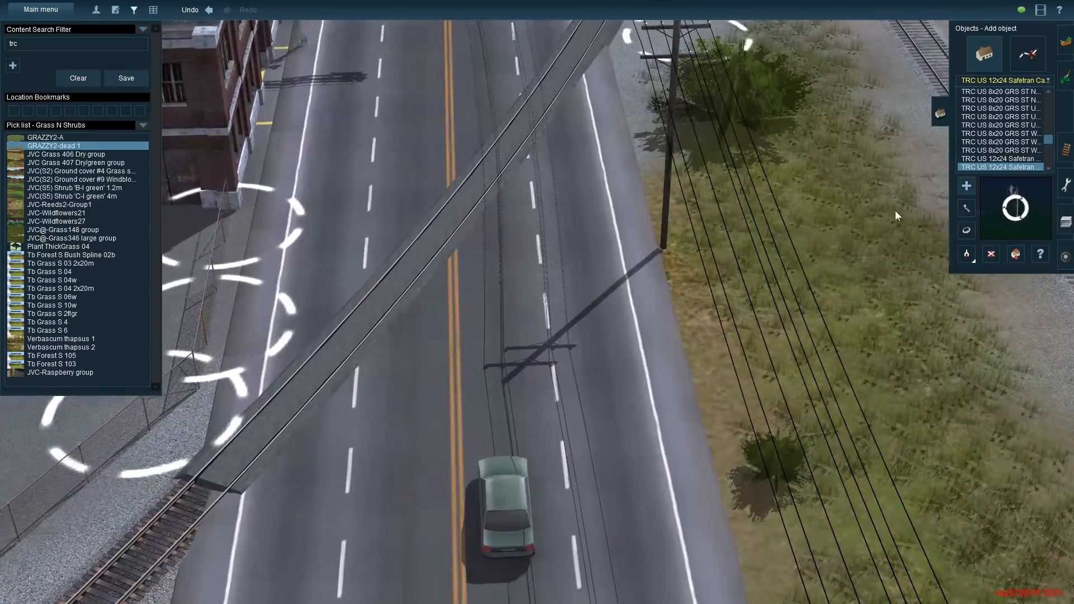
click(584, 377)
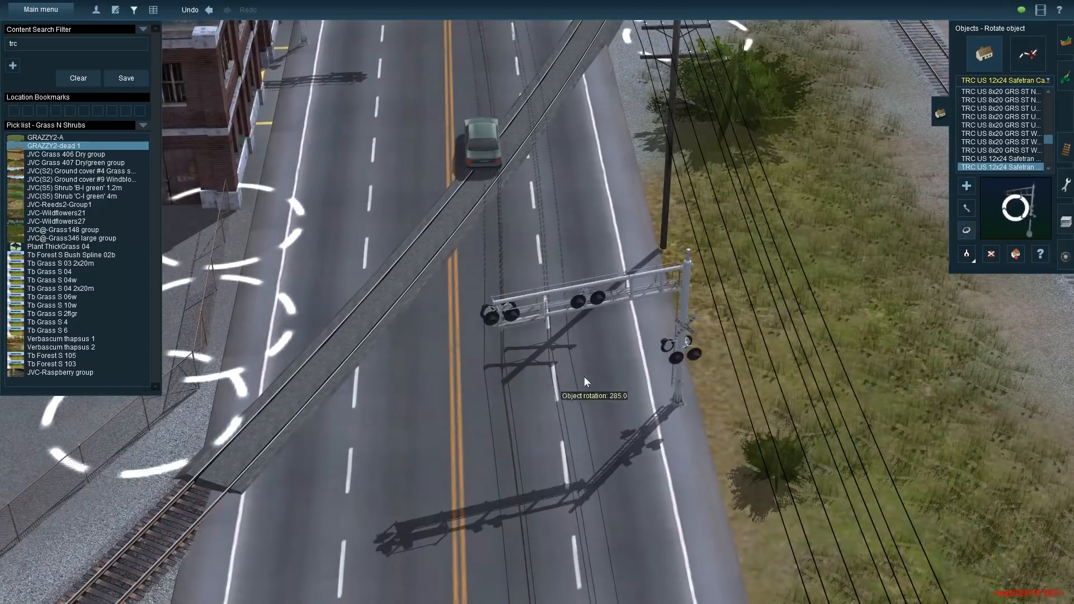
click(1015, 254)
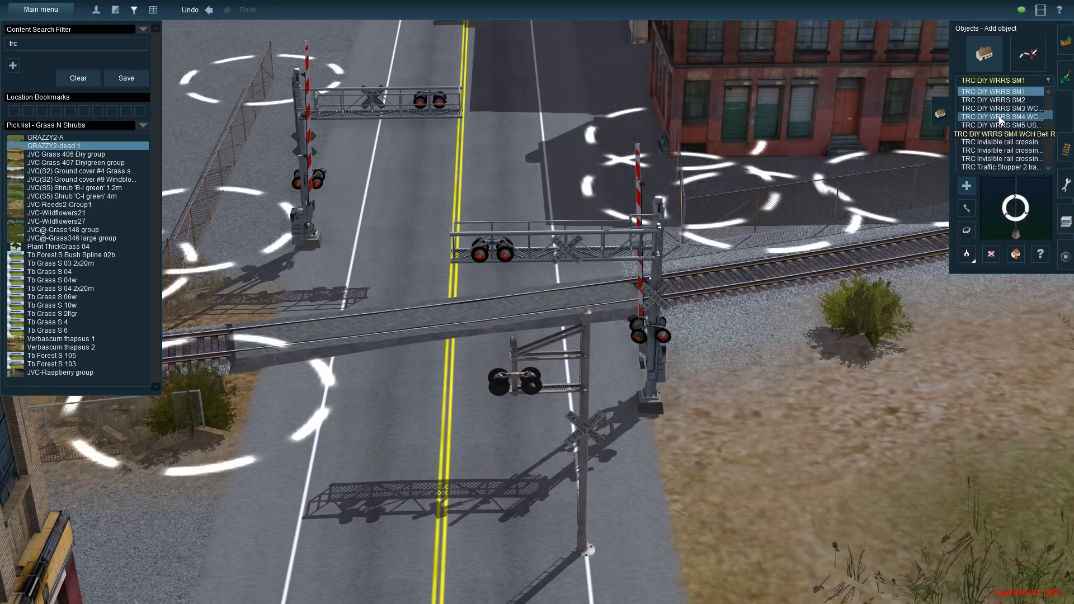
Move the gateless TRC US 8x20 GRS cantilever to the near road edge of the two-lane crossing
click(578, 429)
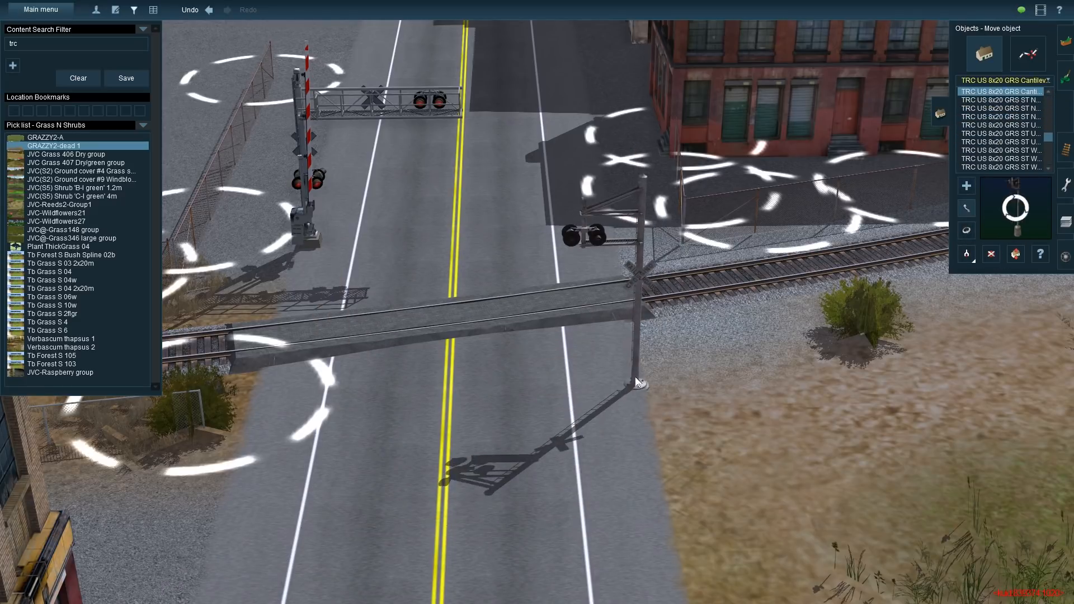
drag(606, 379, 610, 435)
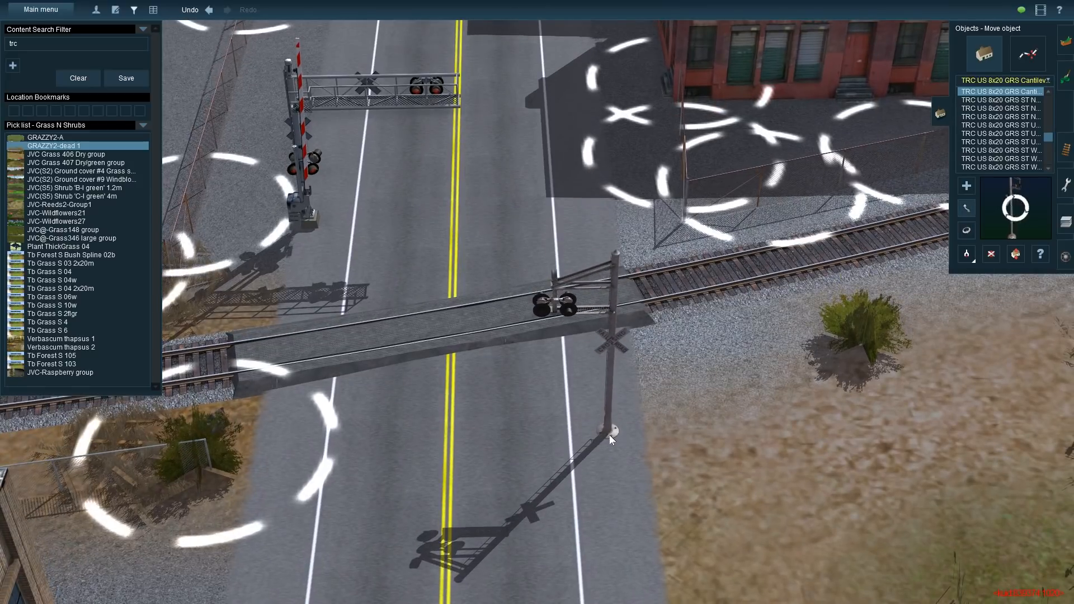
key(Left)
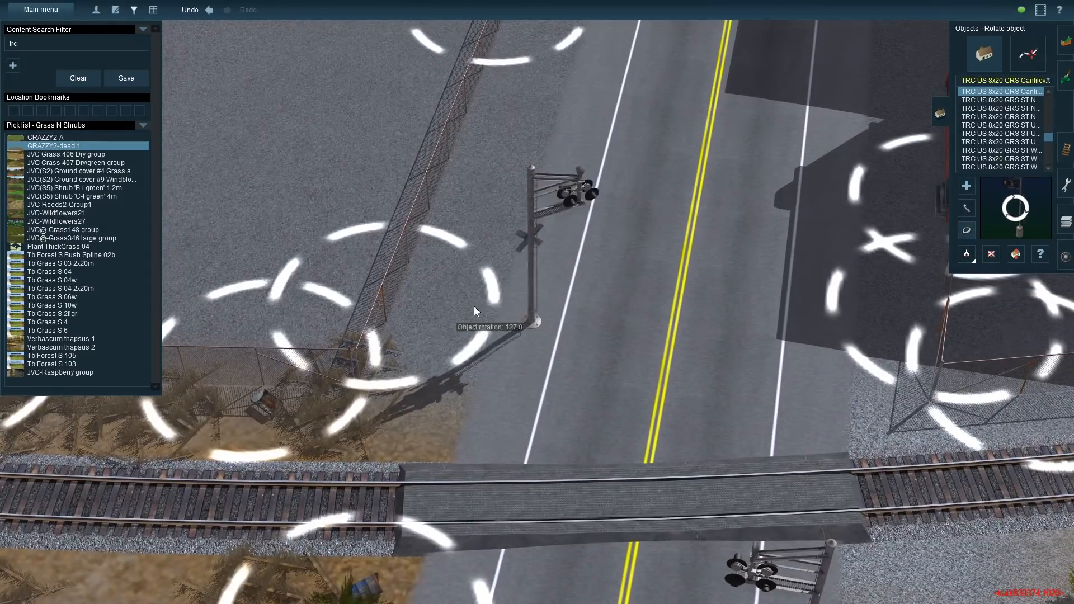
Rotate the matching cantilever across the tracks to face its approach lane and adjust its height
drag(474, 306, 411, 298)
click(1015, 254)
drag(530, 305, 531, 300)
click(965, 208)
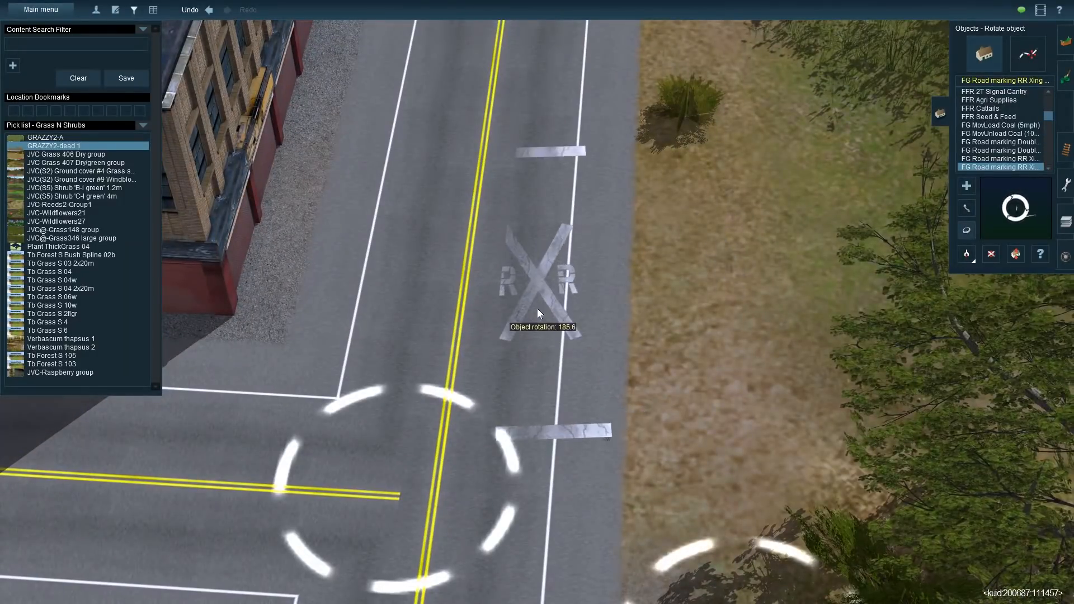
Rotate the RR Xing road marking in line with the two-lane road and move it into the approach lane
drag(537, 308, 519, 214)
click(967, 209)
right_drag(543, 257, 541, 337)
drag(541, 338, 553, 337)
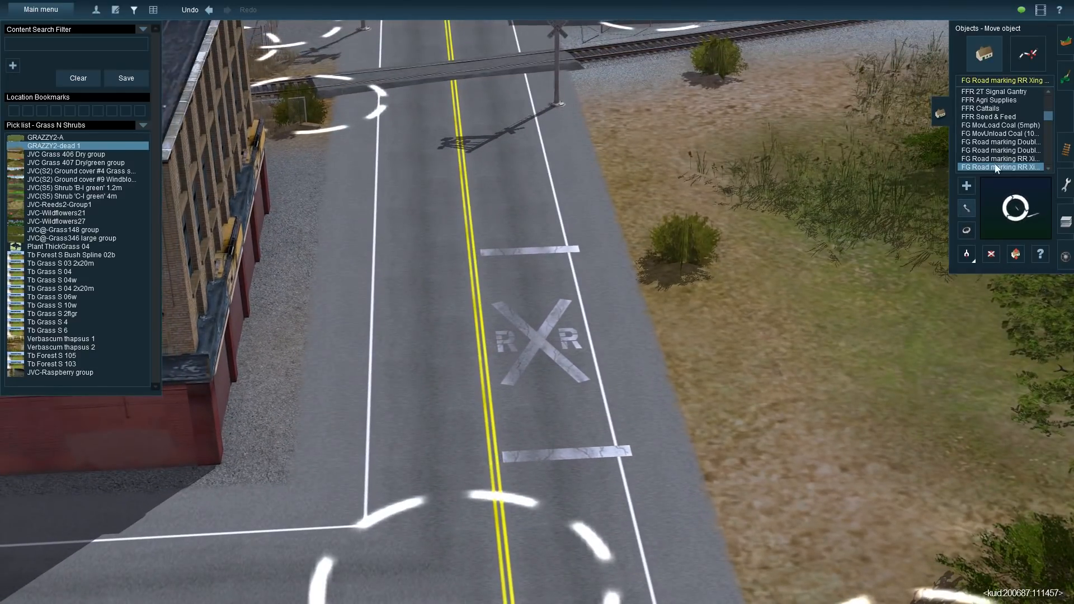
Try the other FG Road marking RR Xing variant in the same approach lane, setting its rotation, height and position
click(997, 160)
click(967, 186)
click(723, 370)
click(967, 230)
drag(695, 382, 728, 354)
key(h)
key(m)
key(ctrl+z)
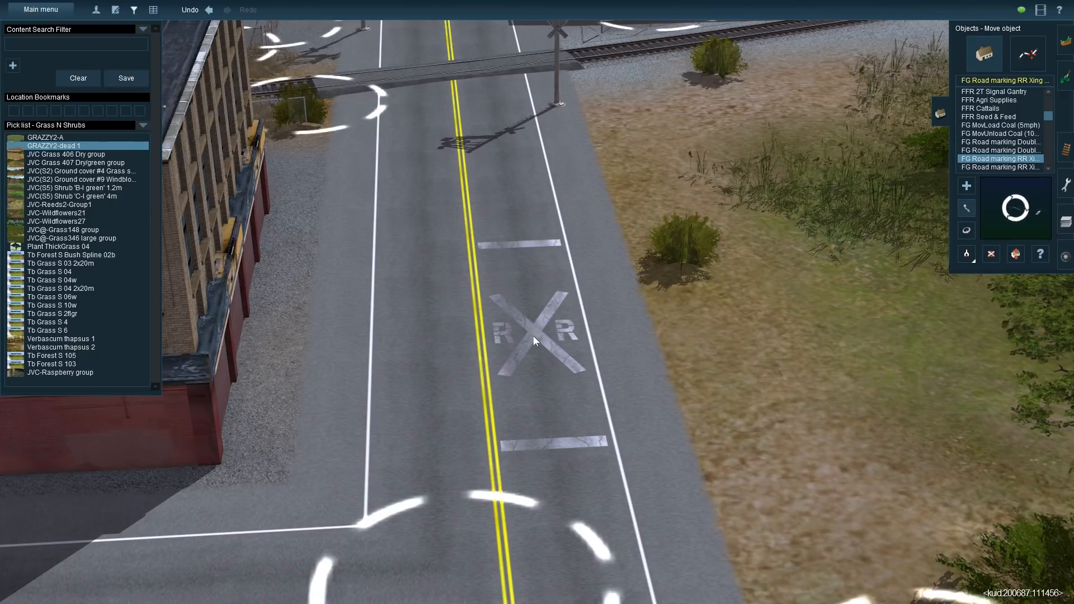
Place an RR Xing marking at +0.15 m height in the approach lane on the opposite side of the tracks
click(1001, 167)
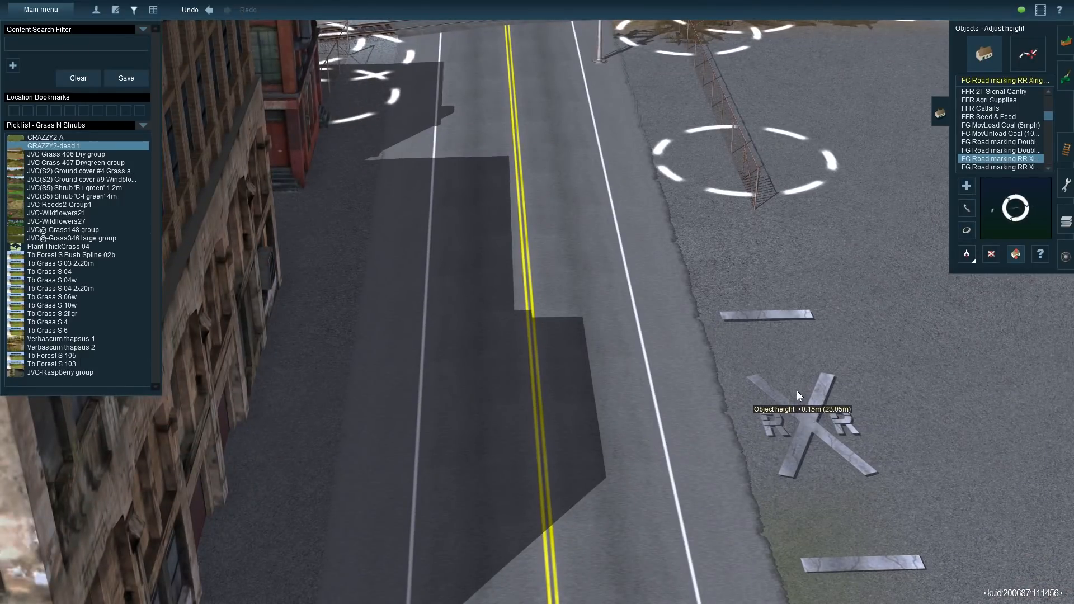
key(m)
drag(797, 385, 596, 401)
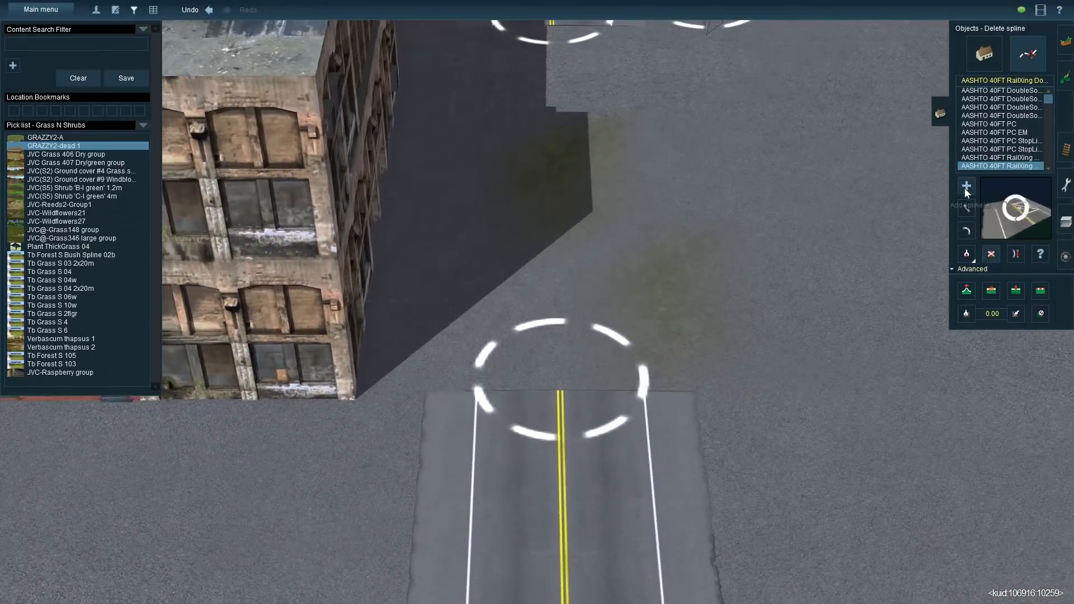
Try AASHTO 40FT Unmarked EMOneSide for the road section over the tracks, and settle on AASHTO 40FT Unmarked
click(967, 192)
key(ctrl+z)
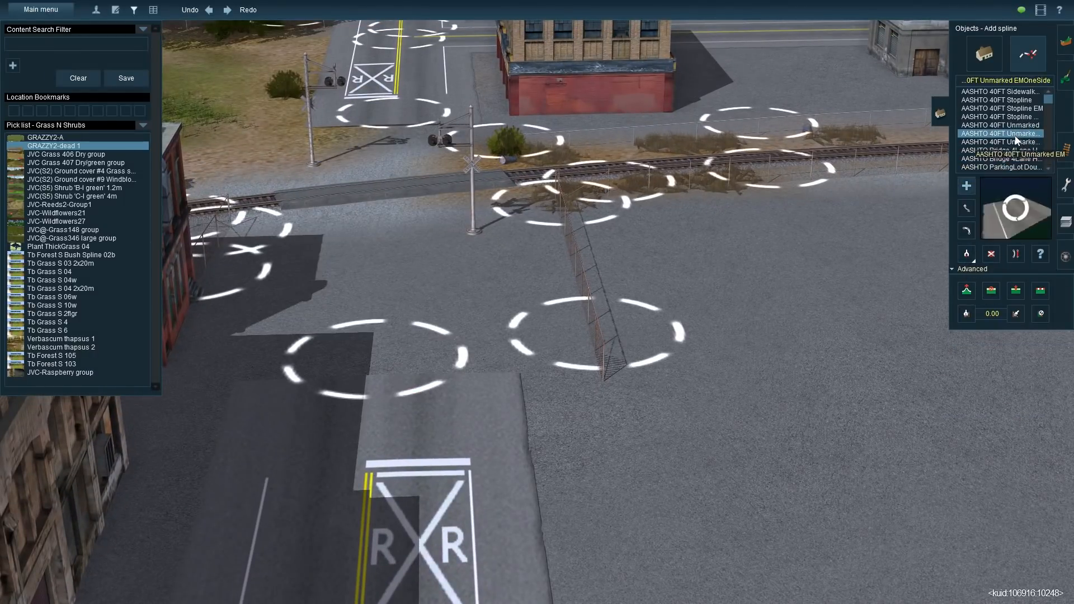
click(1007, 142)
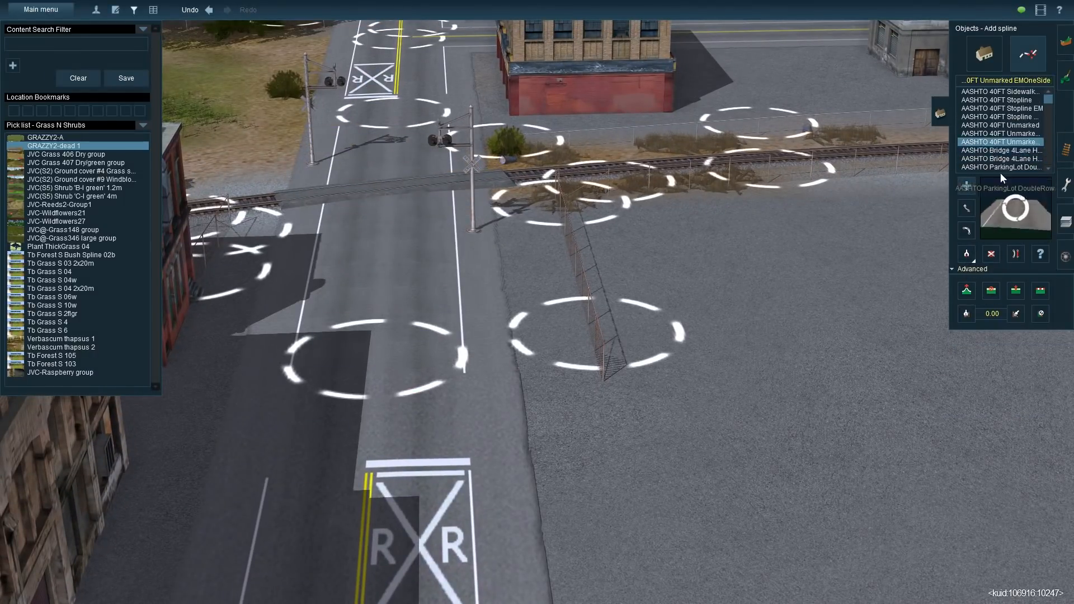
click(1000, 124)
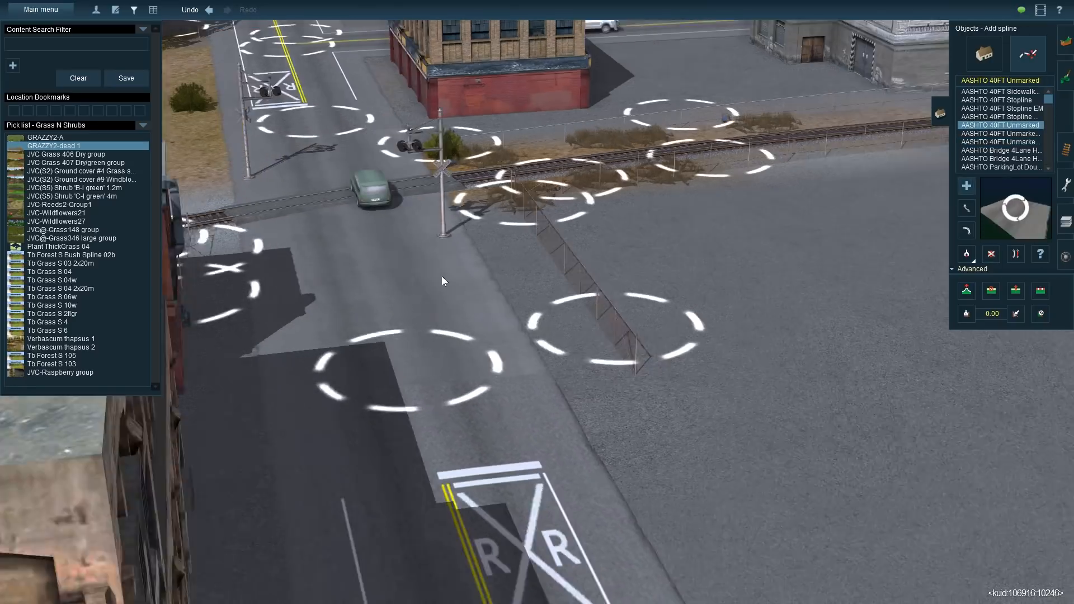
Move the road spline points on both sides of the crossing closer to the tracks
key(Left)
right_click(431, 220)
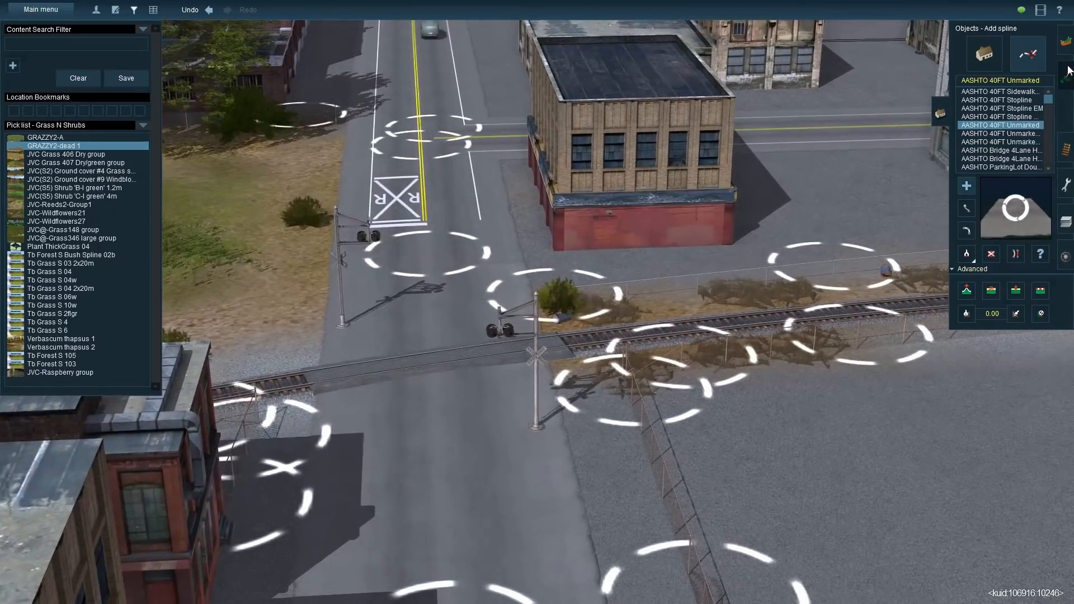
right_click(539, 476)
key(m)
drag(477, 400, 461, 297)
right_click(480, 532)
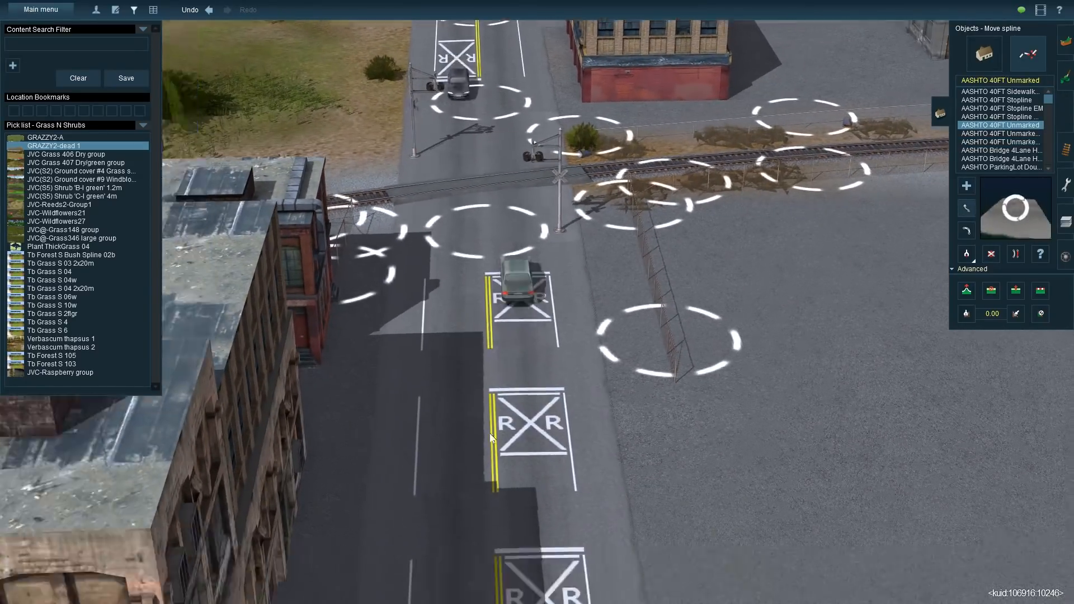
drag(558, 392, 552, 249)
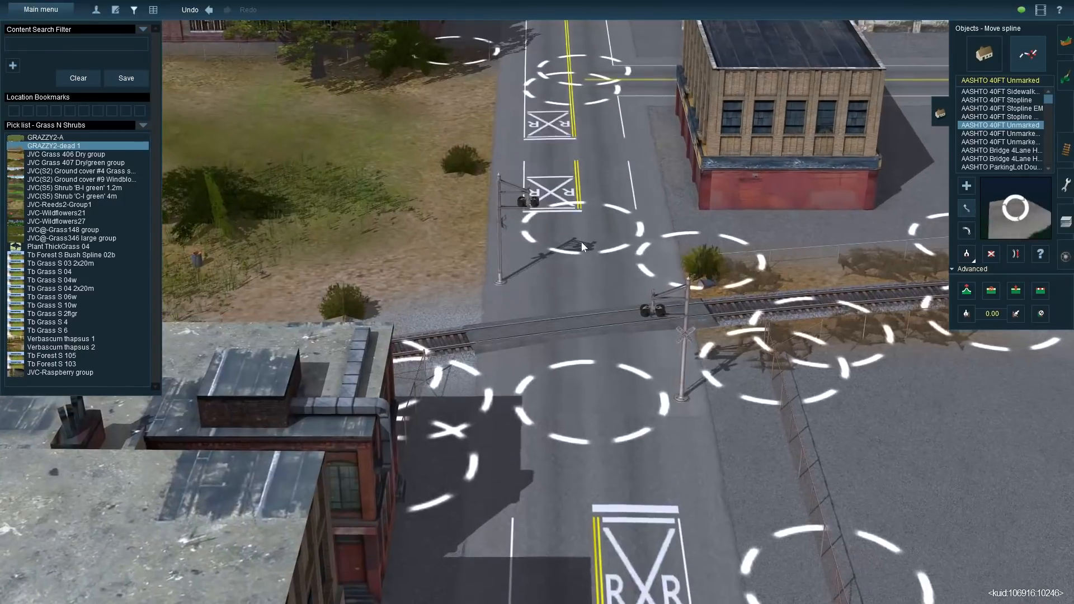
drag(582, 243, 583, 282)
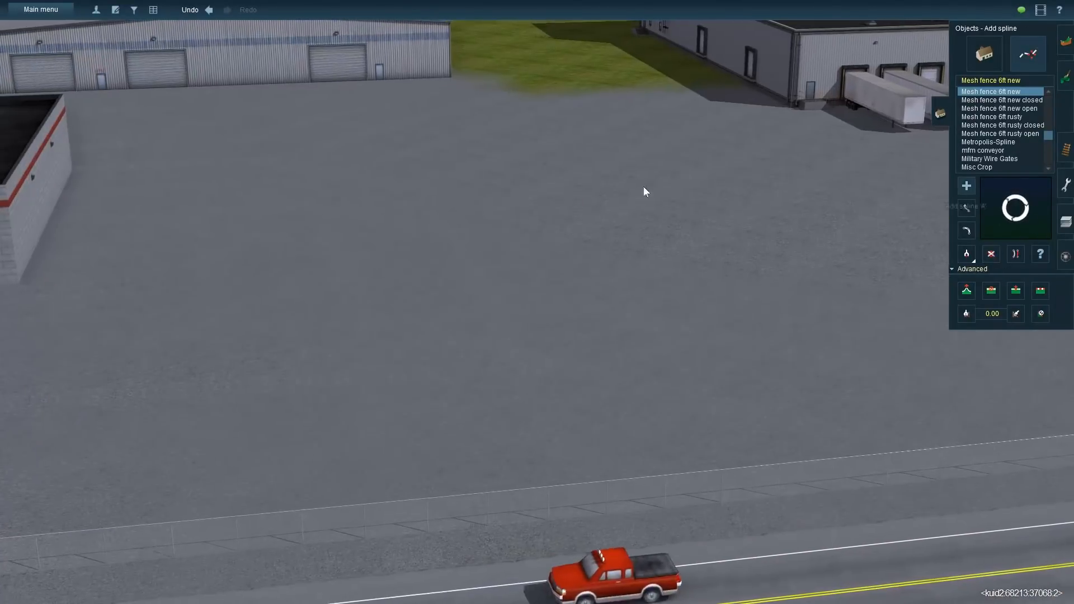
Run a Mesh fence 6ft new across the lot from the long metal building's corner to the roadside fence
key(F9)
key(Left)
key(Right)
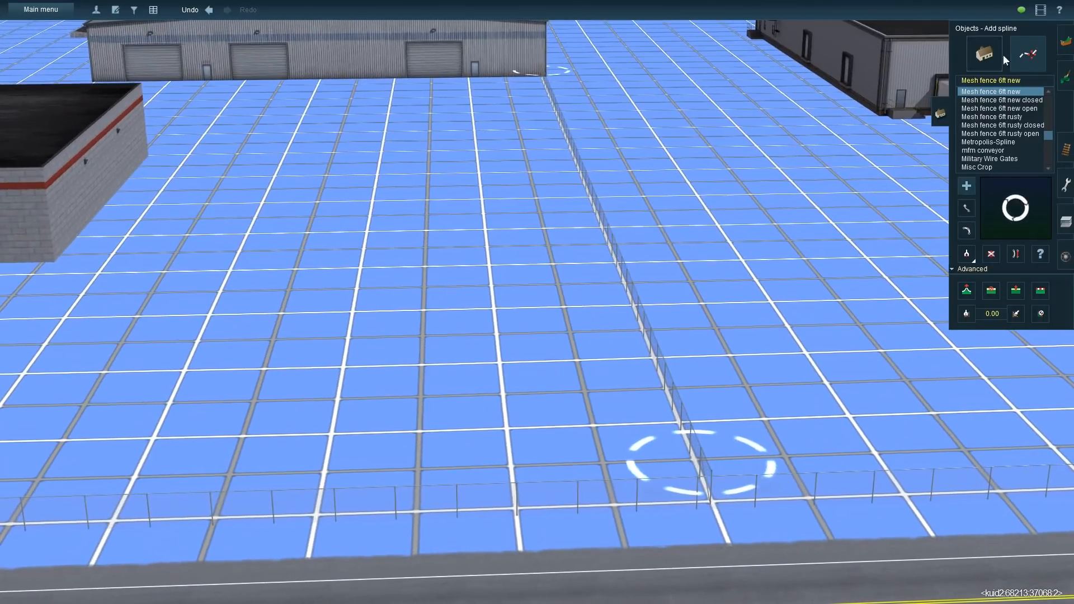
Run another Mesh fence 6ft new from the red-striped block building to the roadside fence, aligning its end with the building corner
key(F9)
key(Left)
key(F9)
click(566, 193)
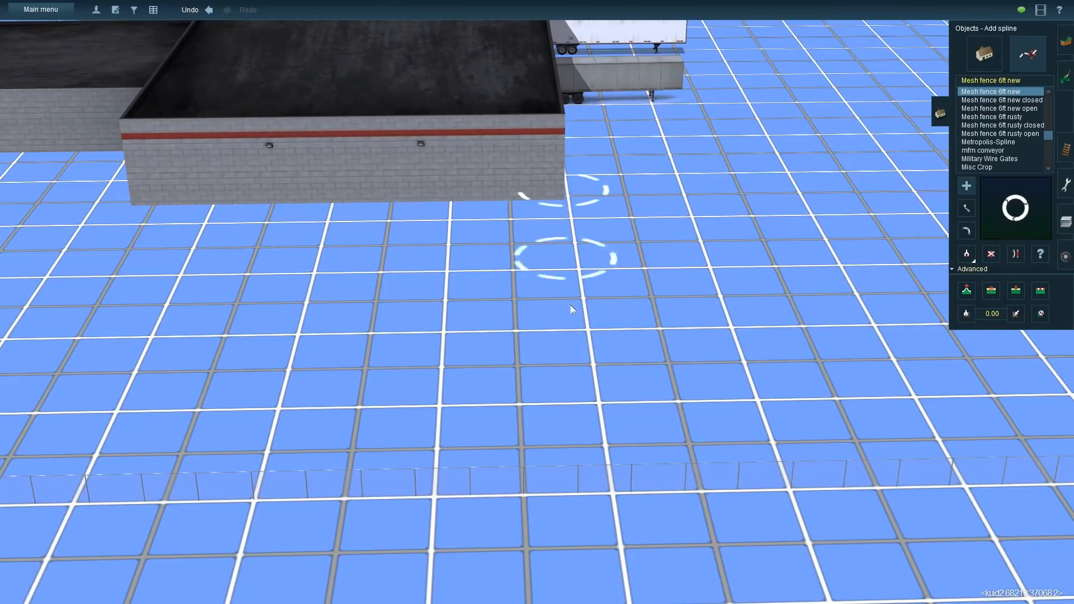
right_click(601, 469)
scroll(601, 469, up, 5)
right_click(476, 162)
key(Left)
key(m)
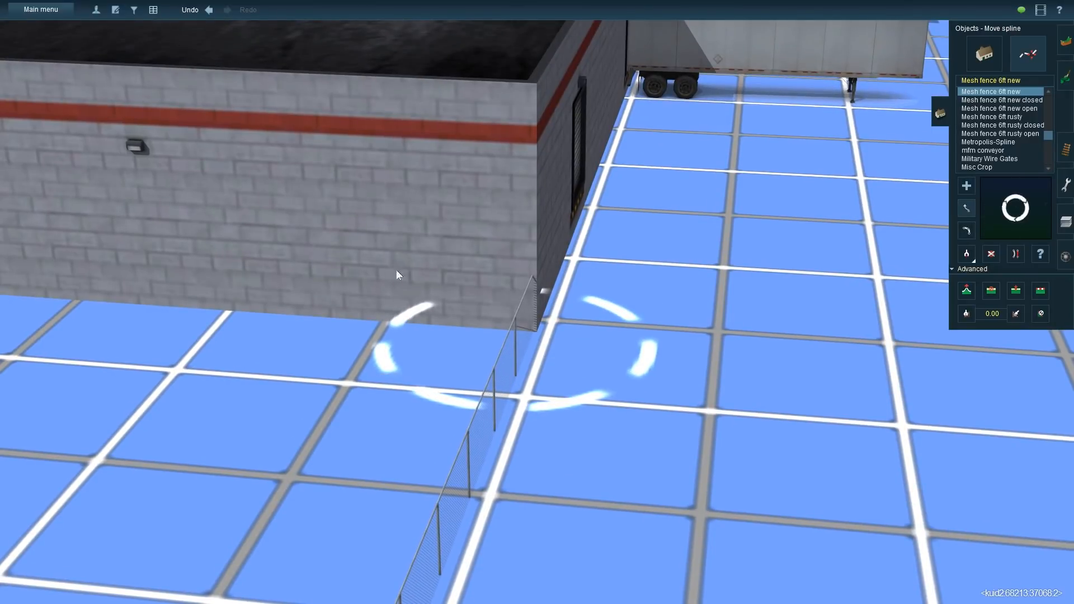
key(F9)
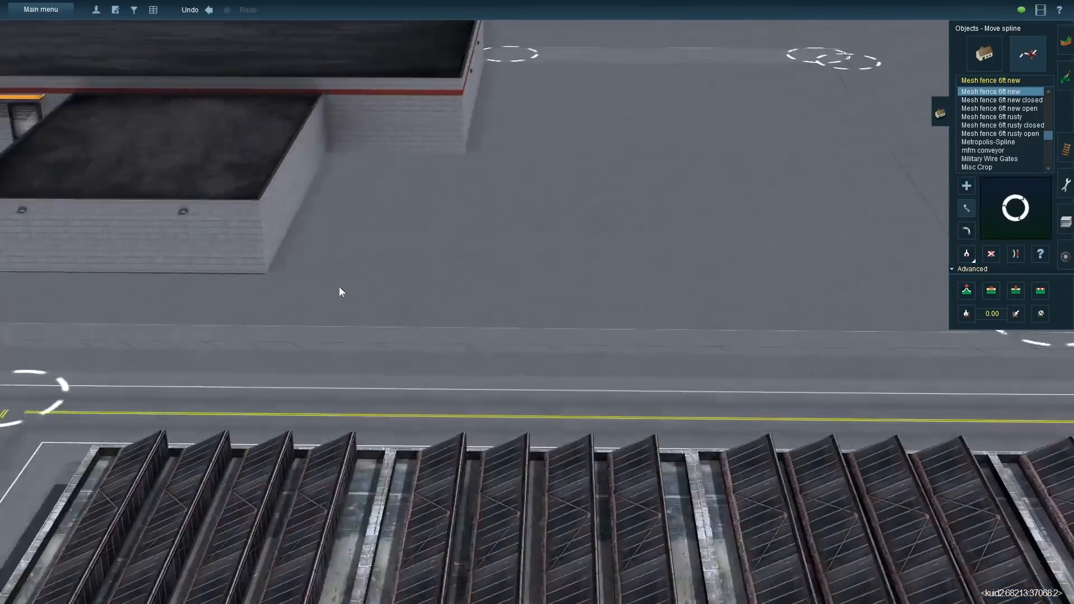
Run another Mesh fence 6ft new across the open lot beside the white loading-dock warehouse to the roadside fence, aligned with the ground grid
scroll(656, 307, up, 5)
key(Left)
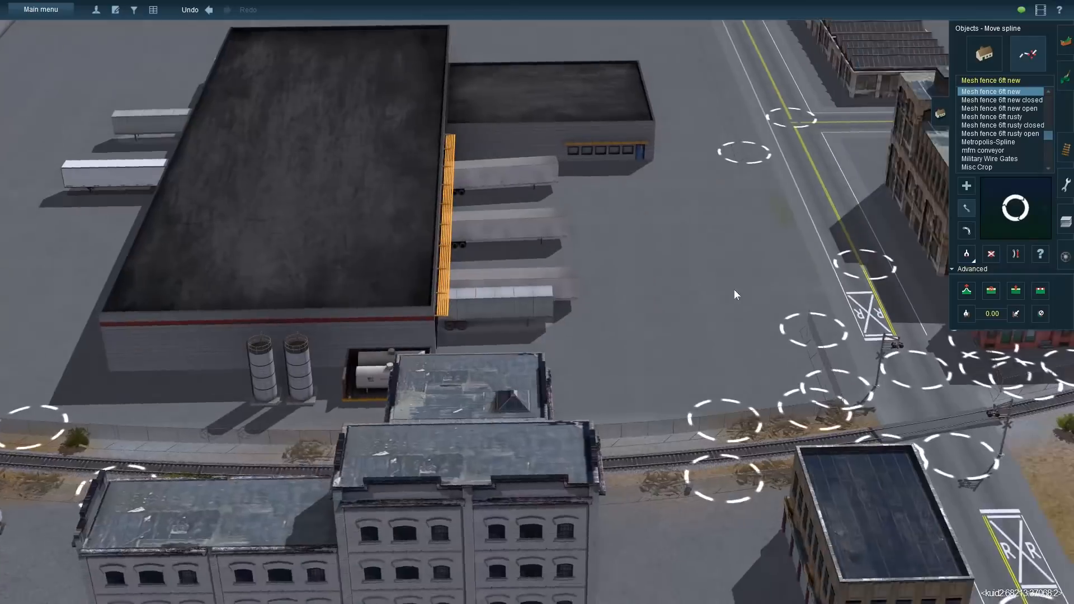
right_click(734, 290)
click(1016, 290)
right_click(540, 154)
right_click(515, 193)
key(Right)
key(Right)
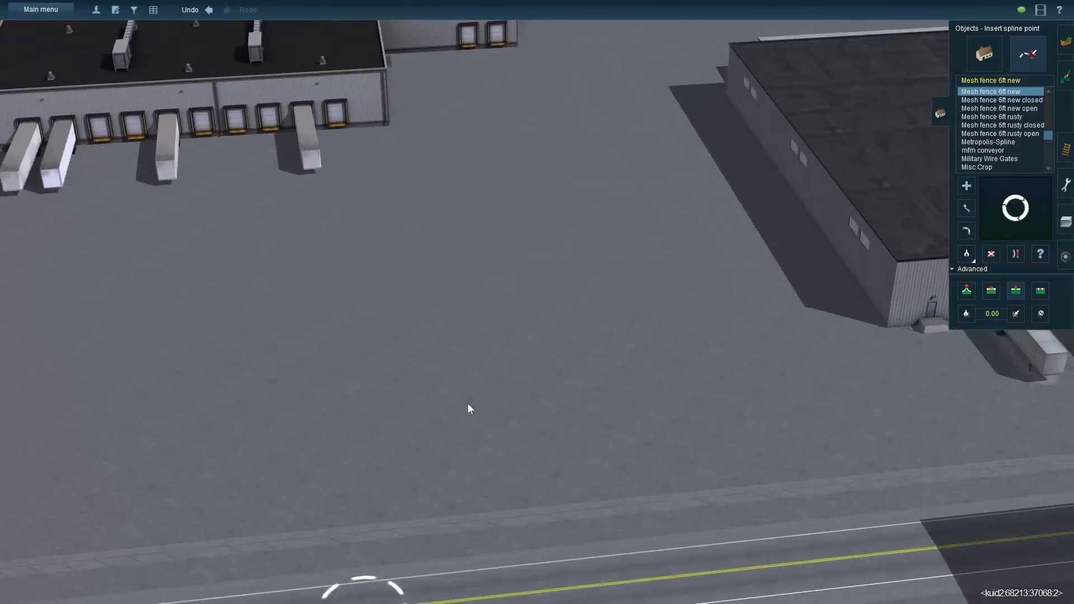
key(a)
key(F8)
click(717, 477)
key(Left)
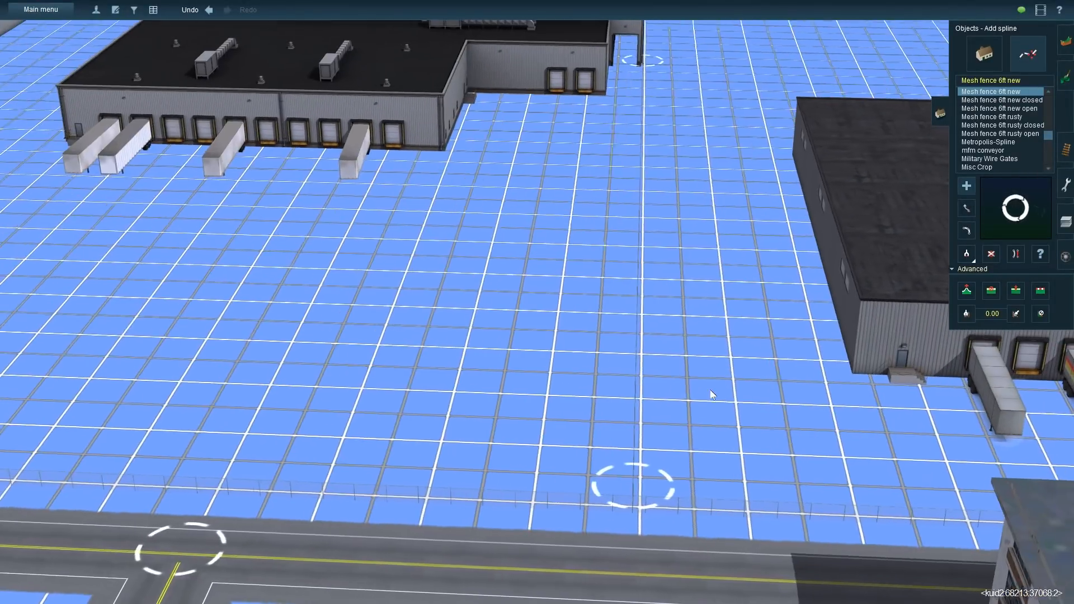
Insert spline points in the roadside Mesh fence 6ft new and delete the fence sections that block the lot openings
key(F8)
click(1015, 291)
right_click(697, 402)
key(Right)
right_click(685, 319)
key(d)
key(Left)
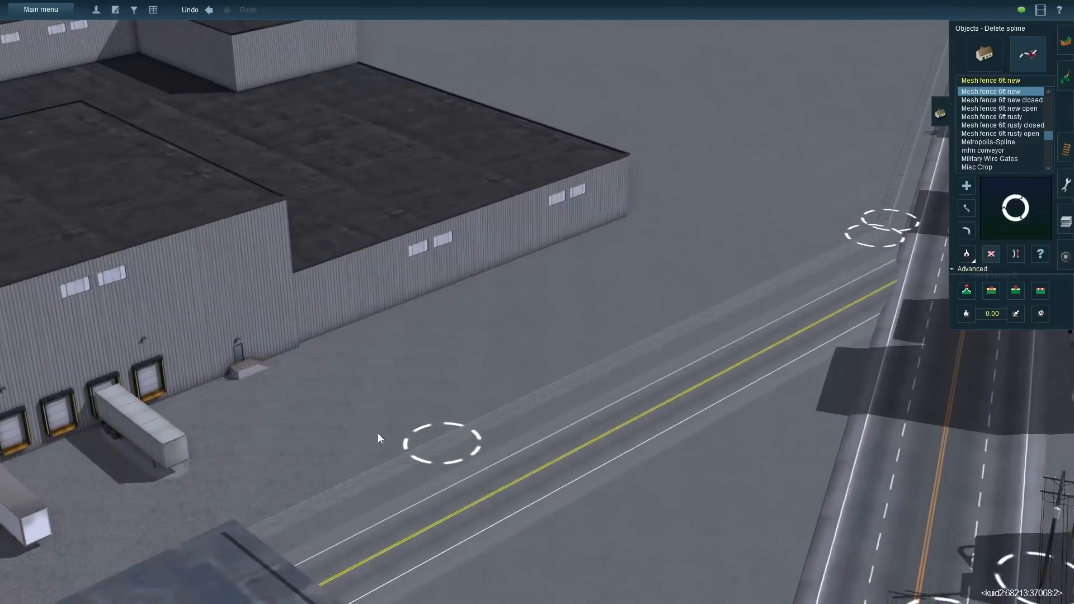
right_click(378, 433)
right_click(491, 190)
Find Sidewalk 12FT Curb with the filter "sidewalk", lay it between the road and the roadside fence, and align its ends with the fence
mouse_move(122, 39)
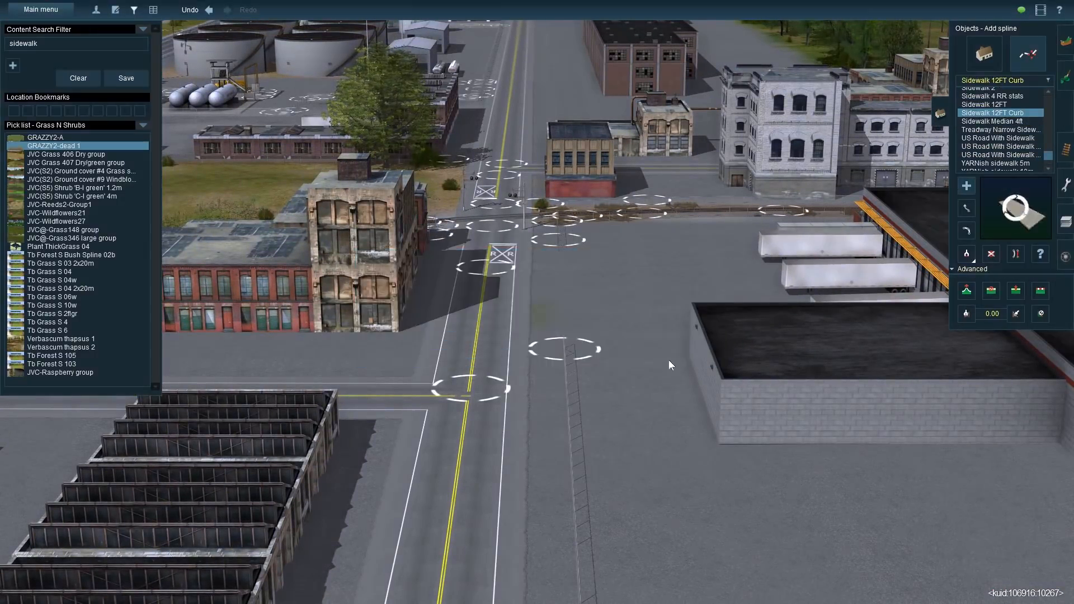
click(550, 328)
right_click(540, 470)
scroll(535, 475, up, 5)
right_click(535, 476)
click(513, 240)
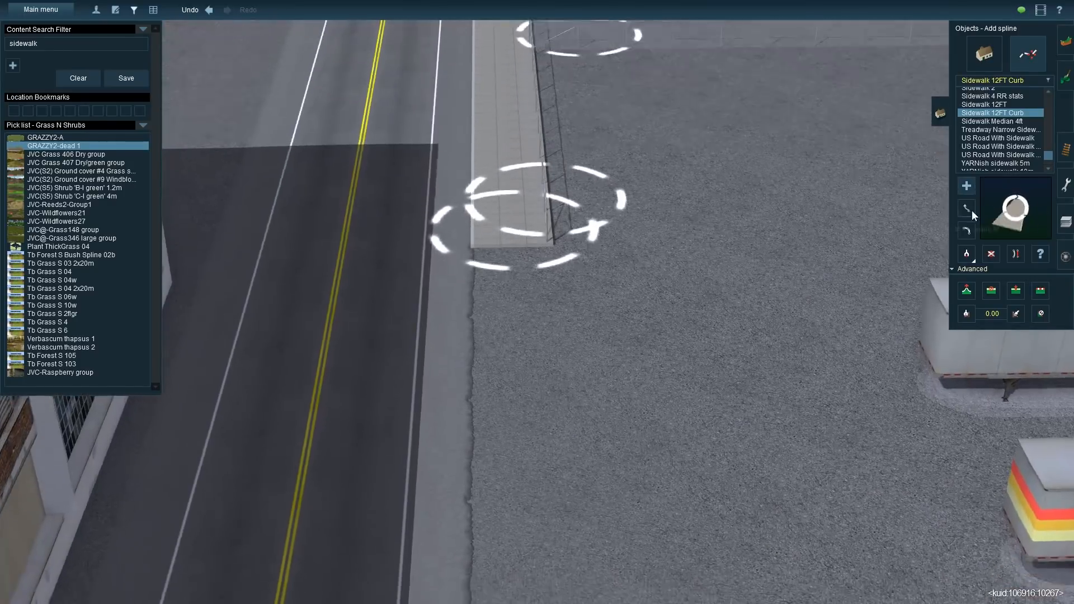
click(972, 211)
right_click(531, 62)
drag(534, 324, 569, 502)
key(Left)
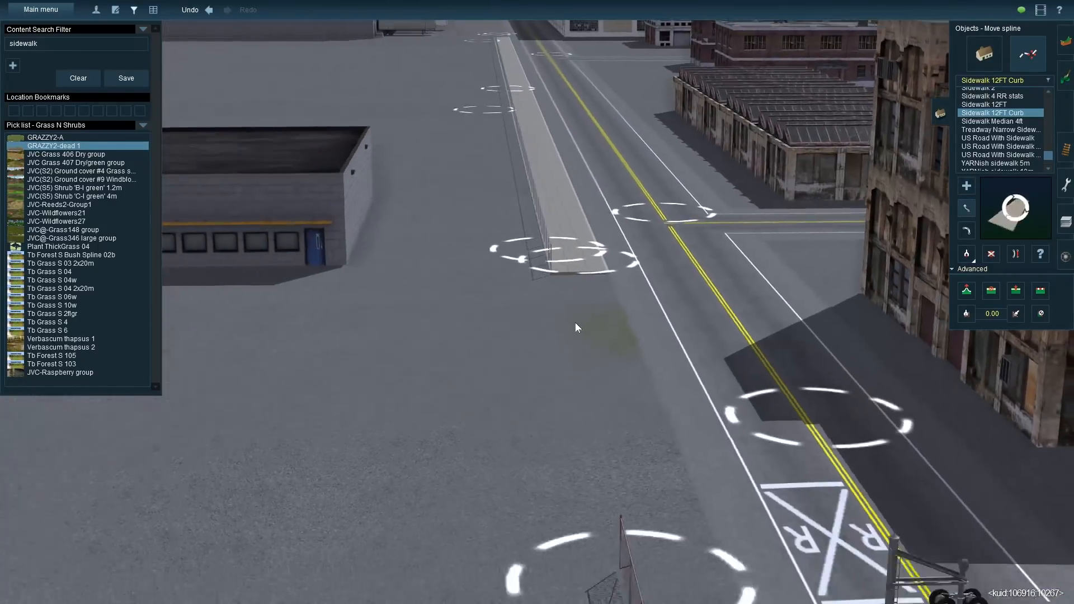
Lay a Sidewalk 12FT Curb on the opposite roadside, along the brown and red brick buildings up to the side street corner
scroll(576, 323, down, 5)
scroll(637, 329, up, 2)
key(F3)
click(1028, 55)
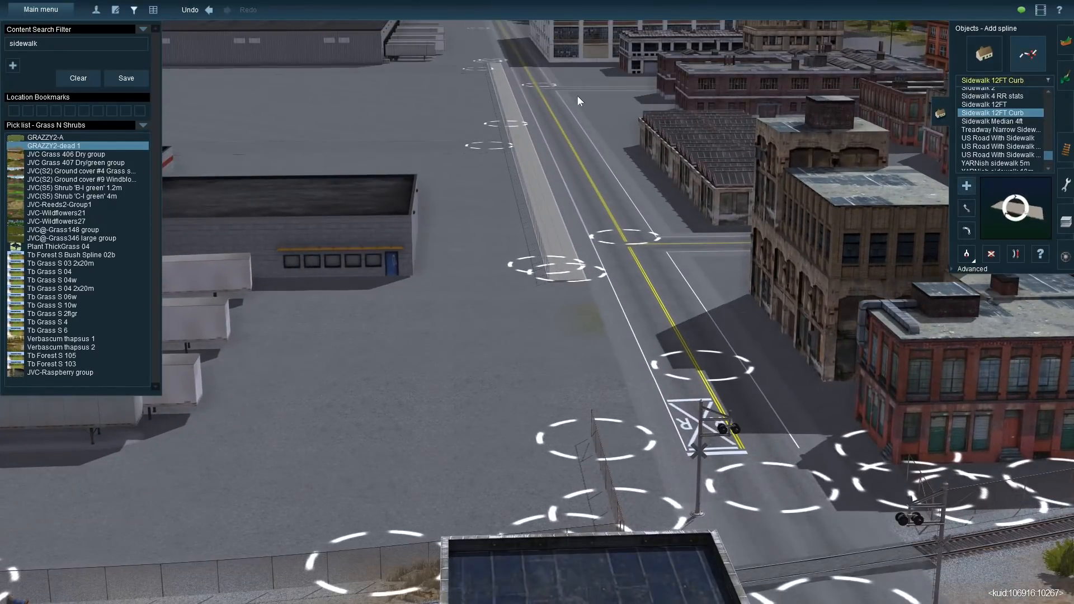
right_click(708, 380)
scroll(708, 380, up, 3)
key(Left)
click(688, 439)
right_click(627, 92)
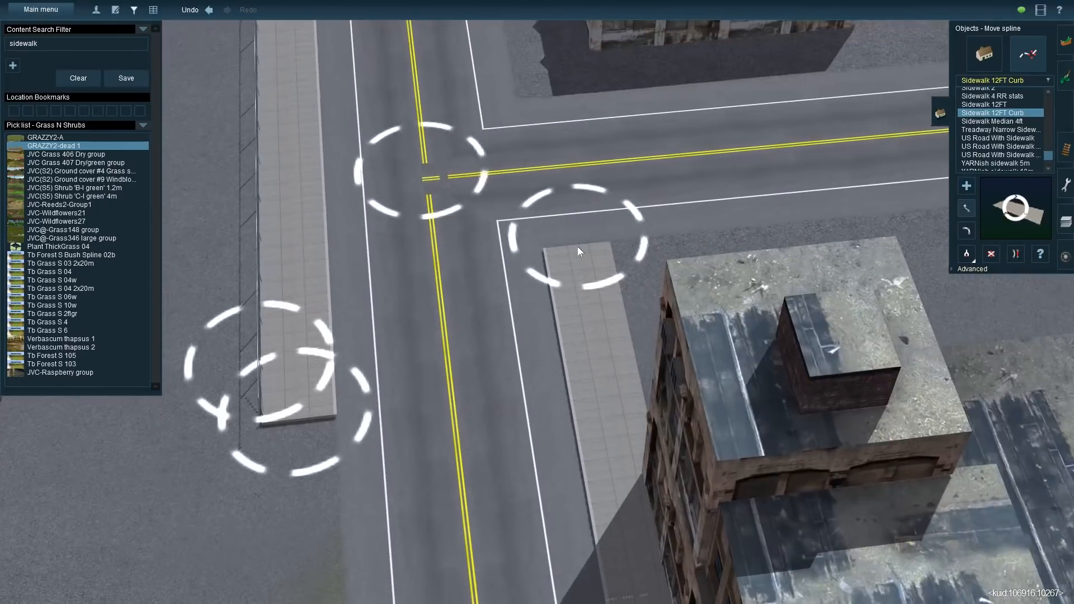
Continue Sidewalk 12FT Curb beyond the side street, along the sawtooth-roofed building to the next intersection, and adjust its ends
right_click(528, 106)
click(563, 300)
right_click(526, 126)
click(427, 127)
right_click(519, 152)
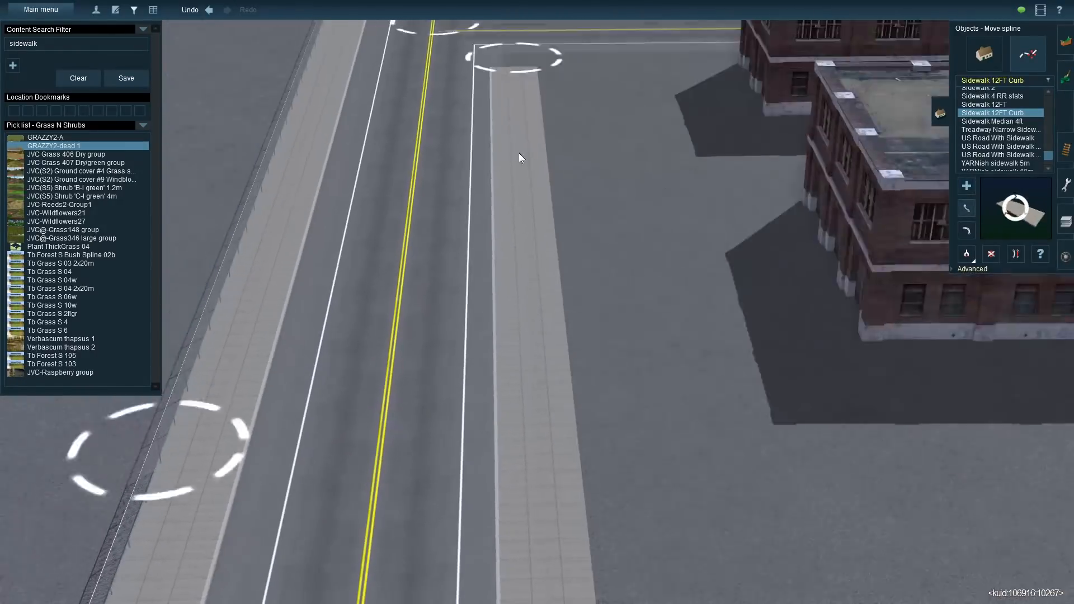
right_click(519, 153)
Paint the ground beside the road and new sidewalks with the plain gray pavement texture
click(1066, 76)
key(Left)
right_click(666, 188)
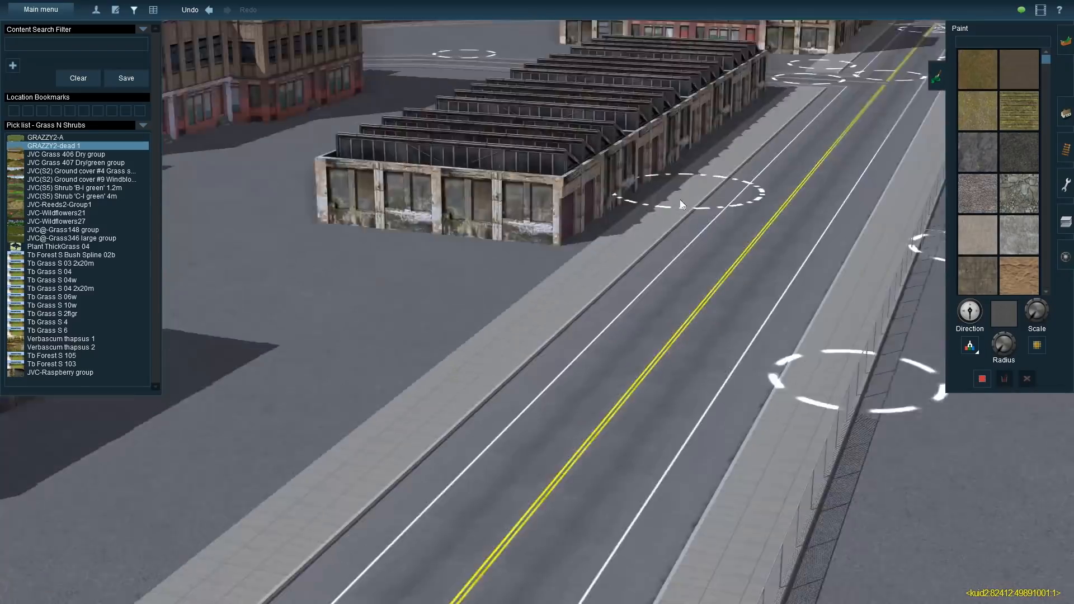
right_click(680, 200)
right_click(630, 215)
right_click(596, 249)
key(Left)
key(Left)
key(Up)
right_click(515, 229)
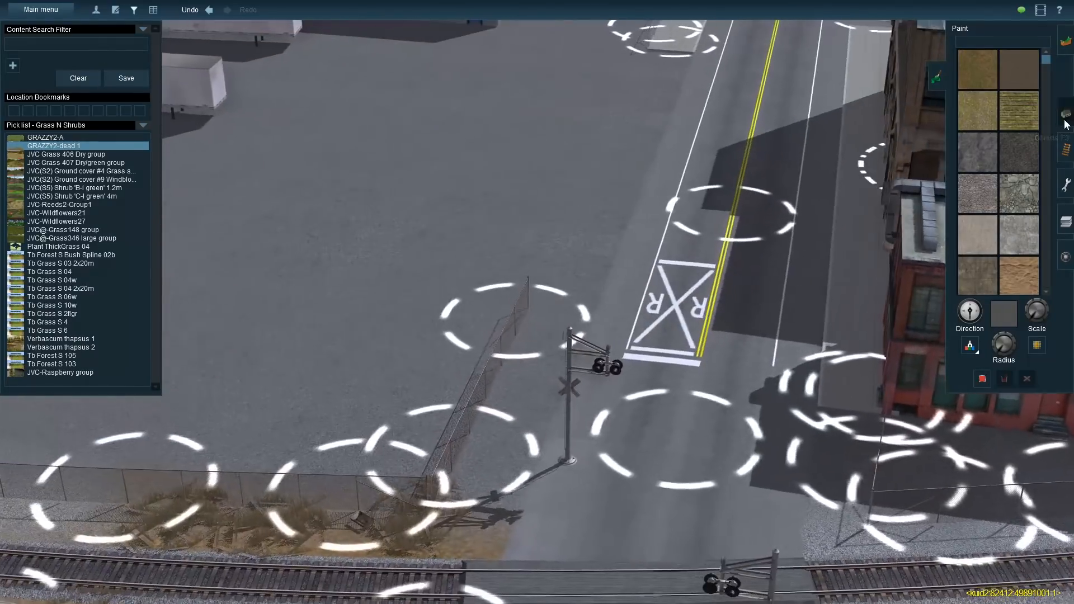
Paint dirt and dry grass textures around the fence ends on both sides of the road at the railroad crossing
click(442, 534)
scroll(442, 534, down, 3)
right_click(811, 520)
key(Left)
click(637, 106)
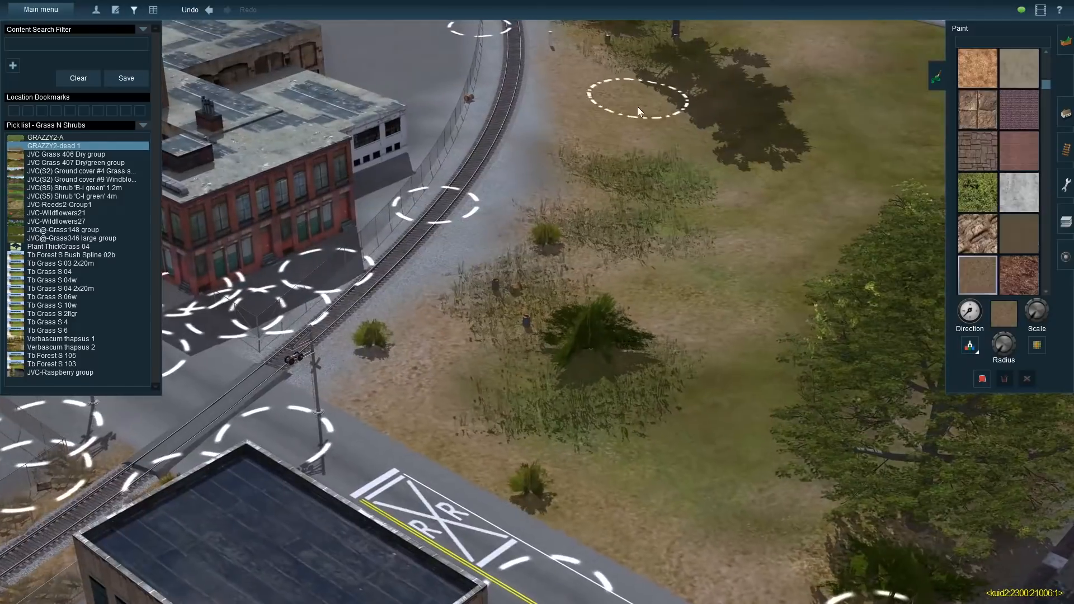
click(840, 161)
scroll(623, 134, down, 3)
right_click(812, 392)
click(583, 348)
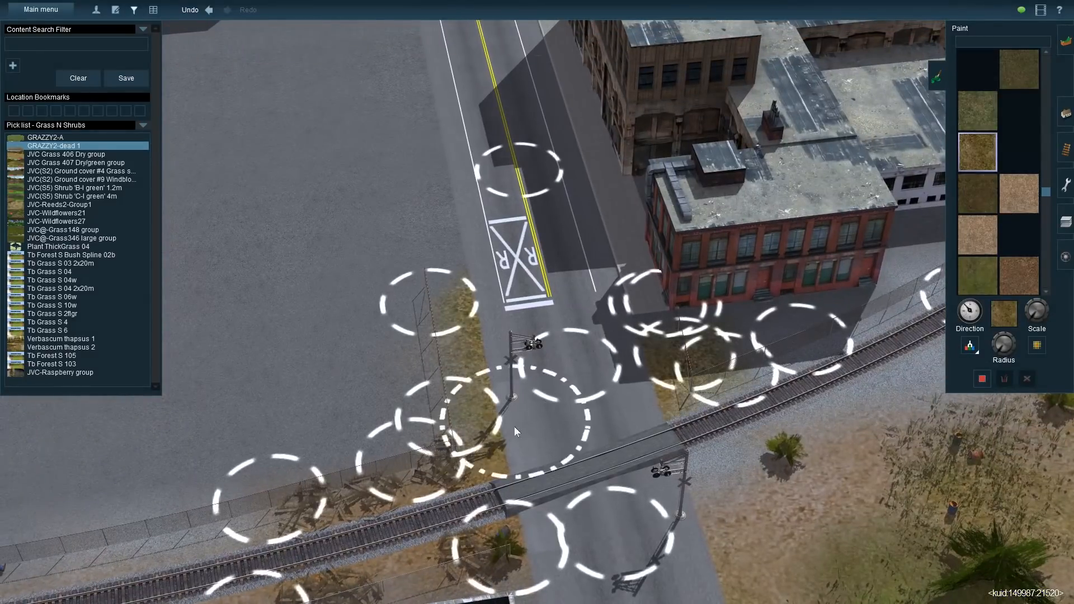
Place JVC(S5) Shrub 'A-II green bushes along the fences on both sides of the road at the railroad crossing
key(F3)
key(Left)
click(425, 353)
scroll(590, 208, up, 4)
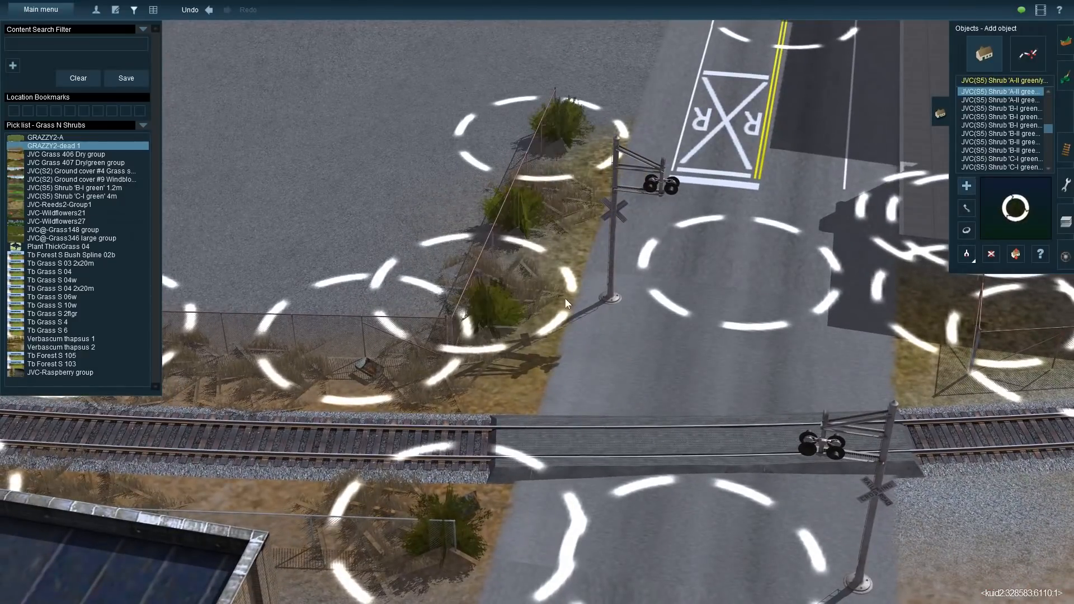
scroll(565, 298, down, 2)
click(872, 358)
click(897, 270)
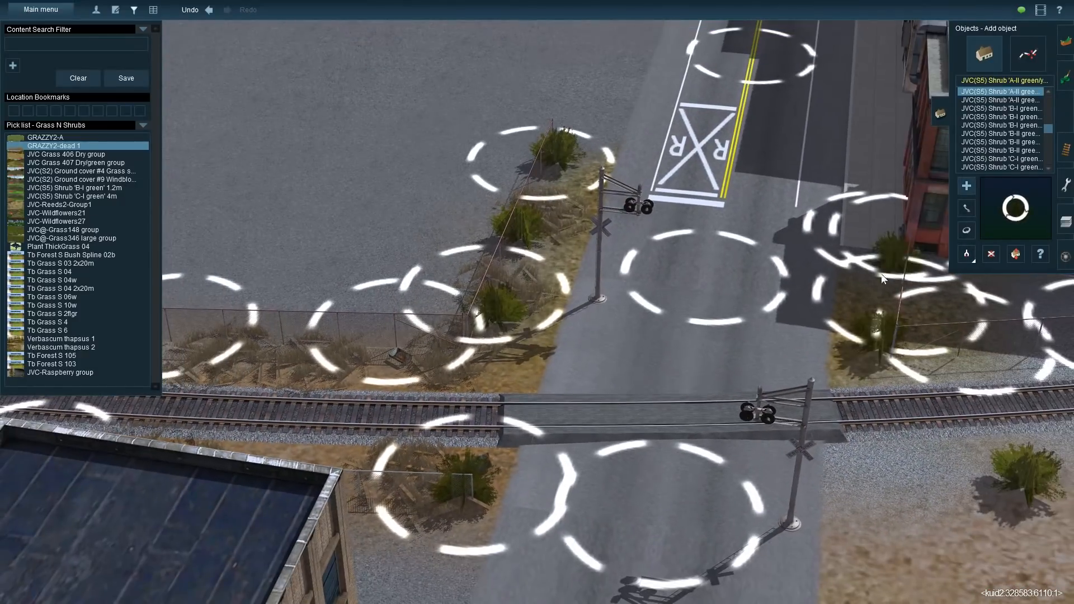
Run a Laurel Line Pole #5 spline along the sidewalk over the crossing and move an inserted point to the sidewalk's end
scroll(756, 302, down, 3)
key(Left)
key(Right)
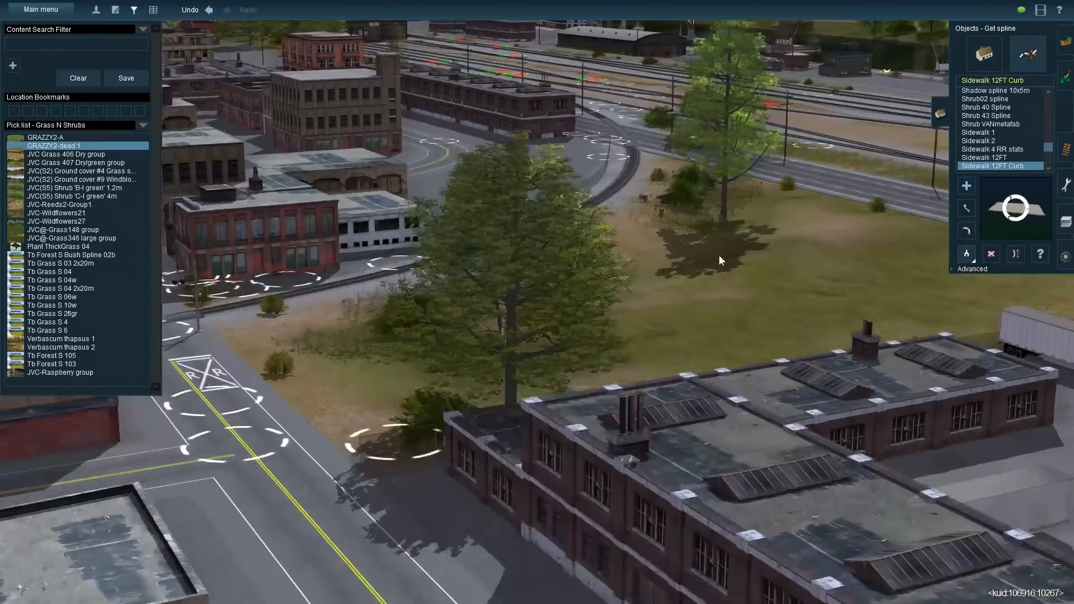
scroll(720, 256, down, 2)
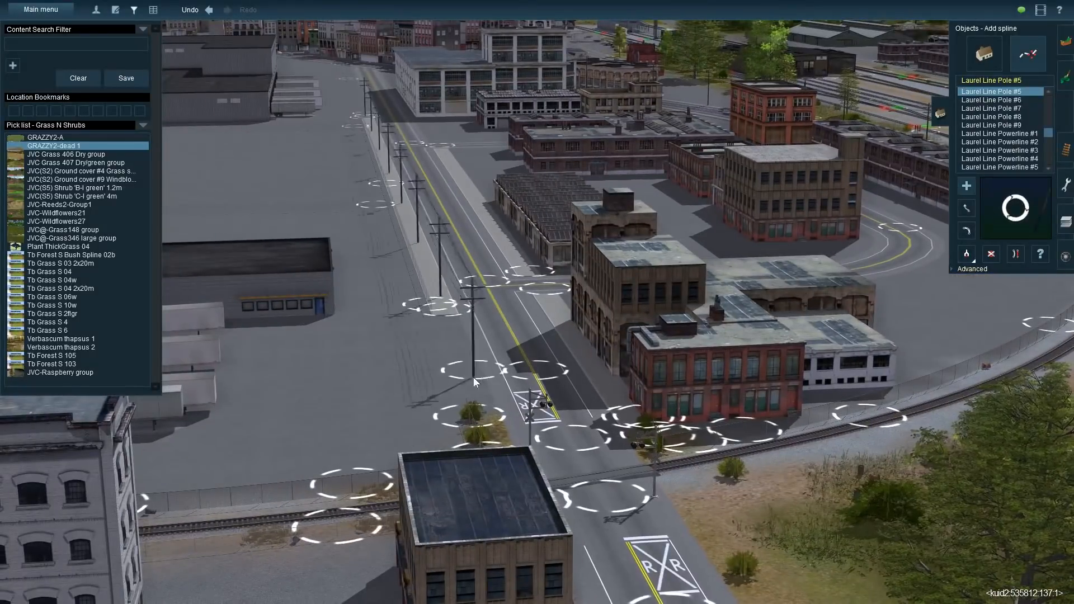
key(Left)
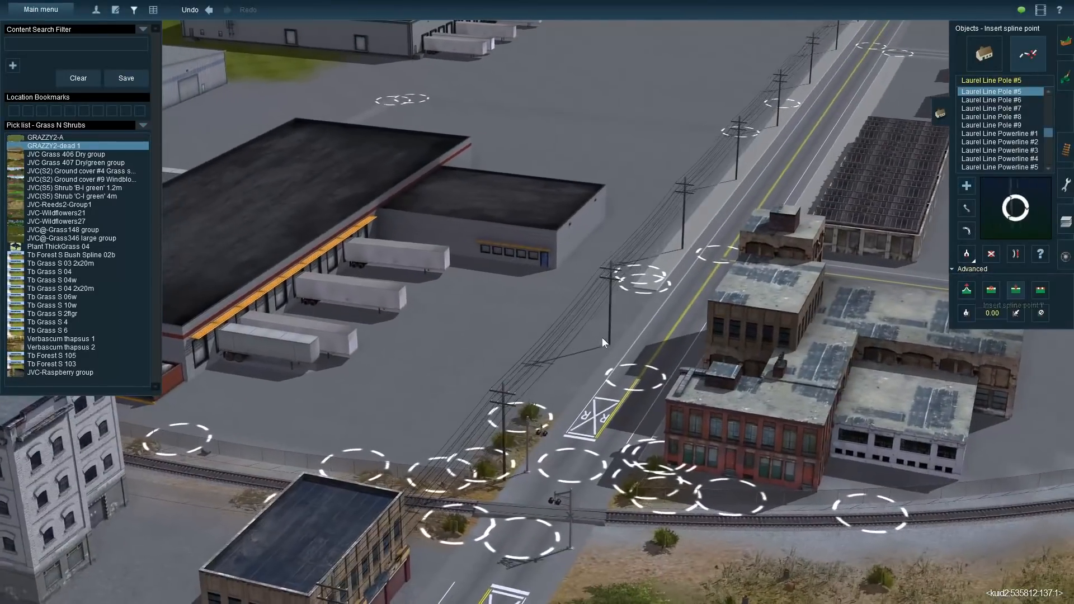
drag(602, 337, 650, 287)
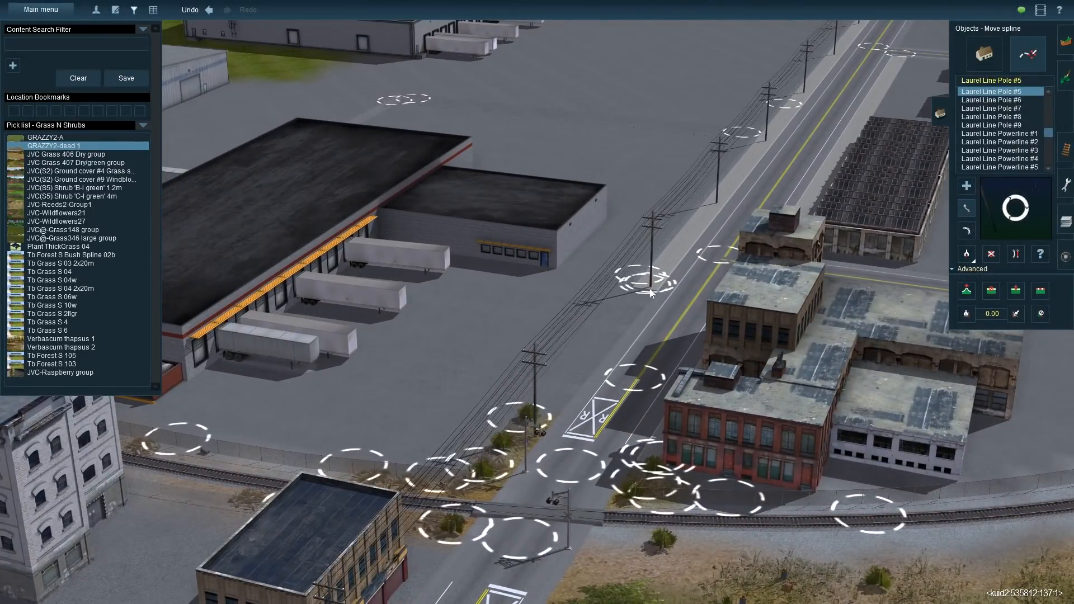
Branch Laurel Line Pole #5 off toward the long metal building's corner, and move the junction pole to the far sidewalk end
key(Left)
right_click(669, 157)
click(967, 186)
click(585, 157)
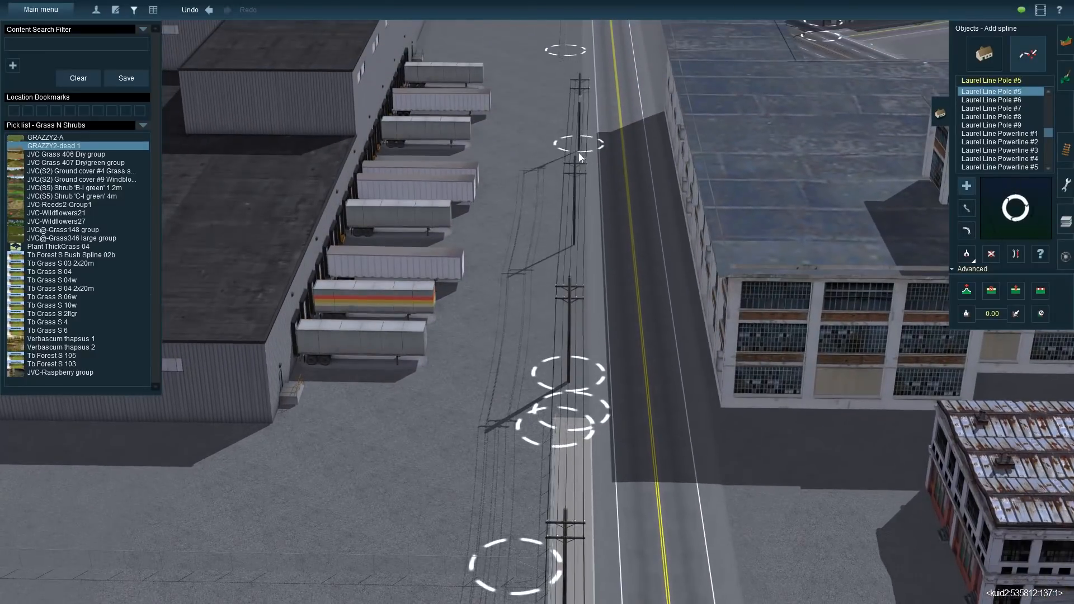
right_click(840, 515)
key(Left)
right_click(291, 229)
key(m)
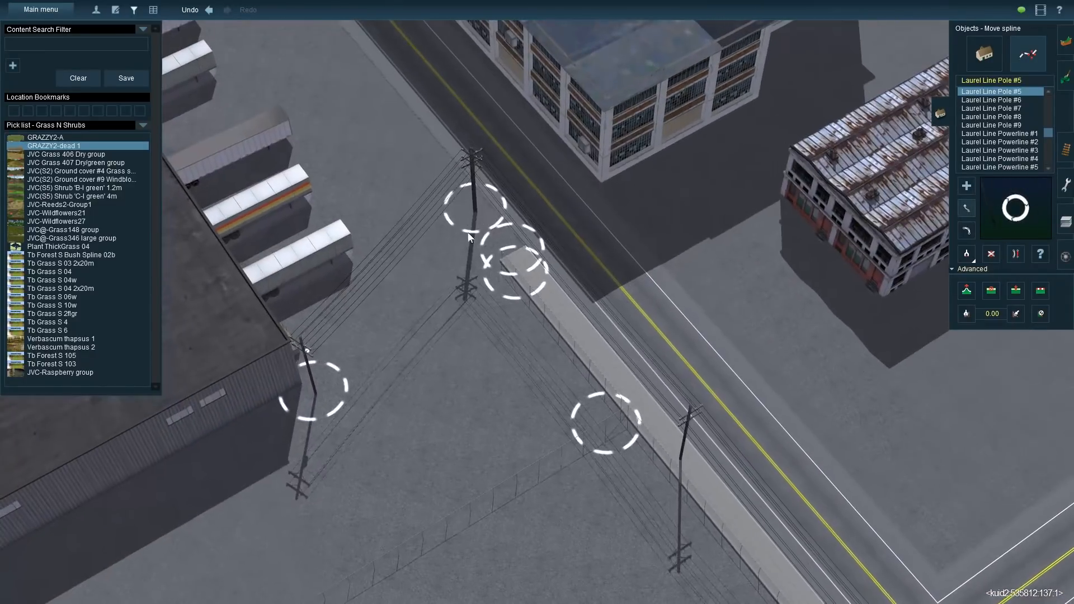
drag(475, 208, 518, 280)
Align the Laurel Line Pole #5 points with the sidewalk end and with the street corner by the small flat-roofed brick building
key(Left)
right_click(538, 371)
right_click(542, 560)
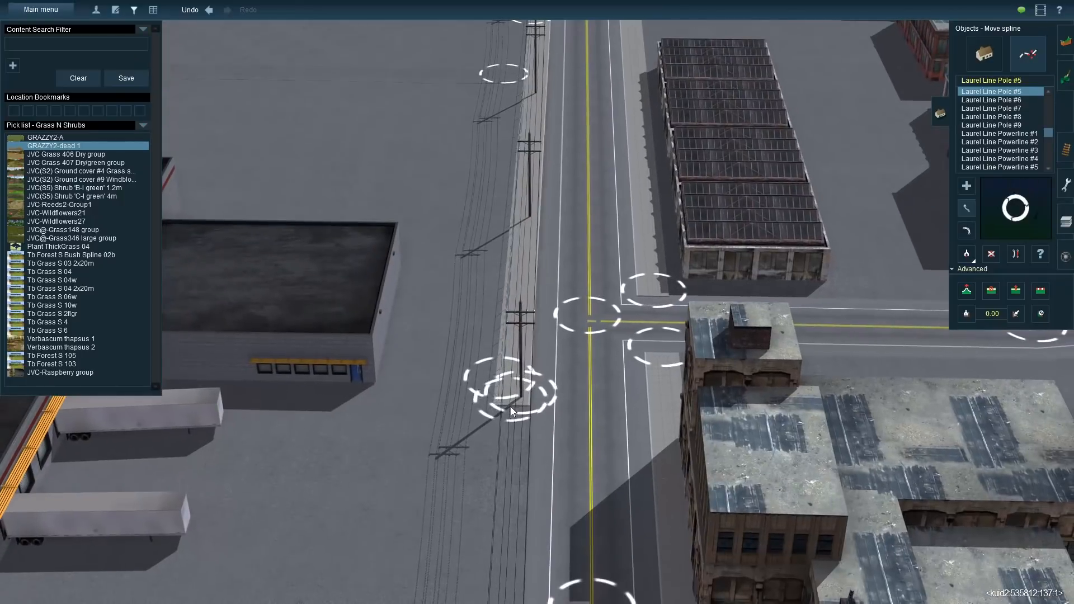
right_click(520, 560)
right_click(518, 498)
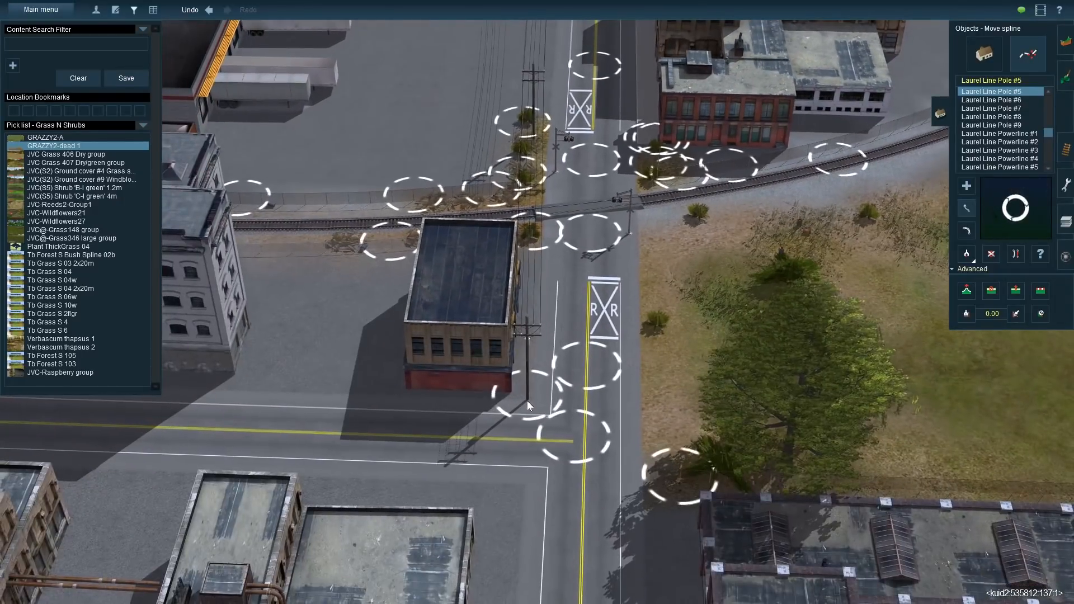
key(Down)
key(Left)
scroll(574, 263, up, 4)
right_click(574, 263)
right_click(666, 246)
key(Up)
key(Left)
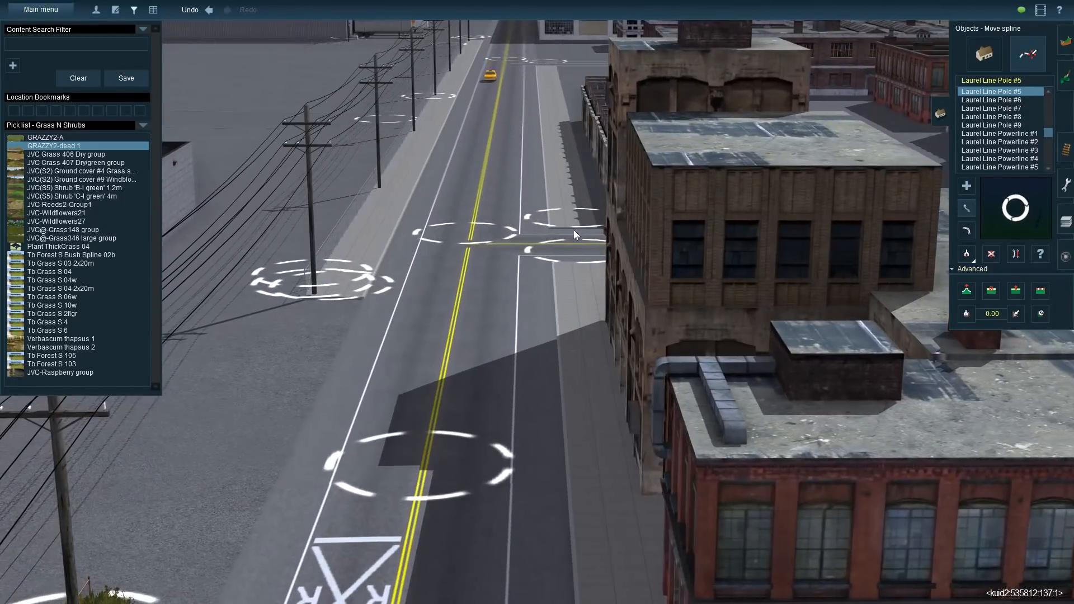
Paint cracked pavement, including TUME-Street-102, on the lot edge beside the road near the railroad crossing
key(Down)
key(Up)
scroll(522, 324, down, 3)
click(1066, 77)
scroll(976, 207, up, 3)
key(Up)
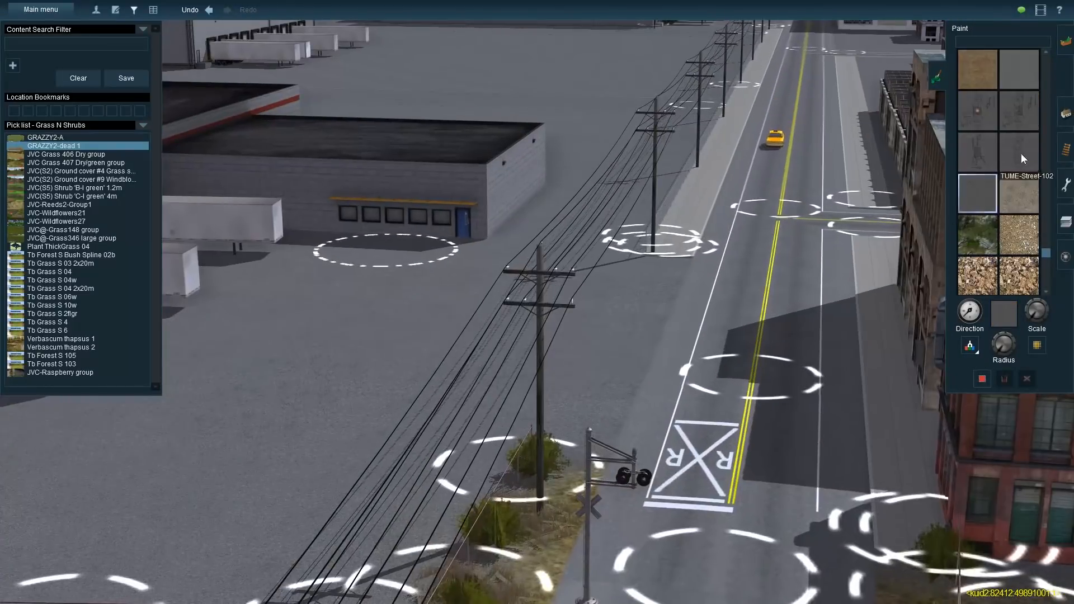
click(1020, 112)
click(710, 424)
right_click(694, 537)
click(1019, 152)
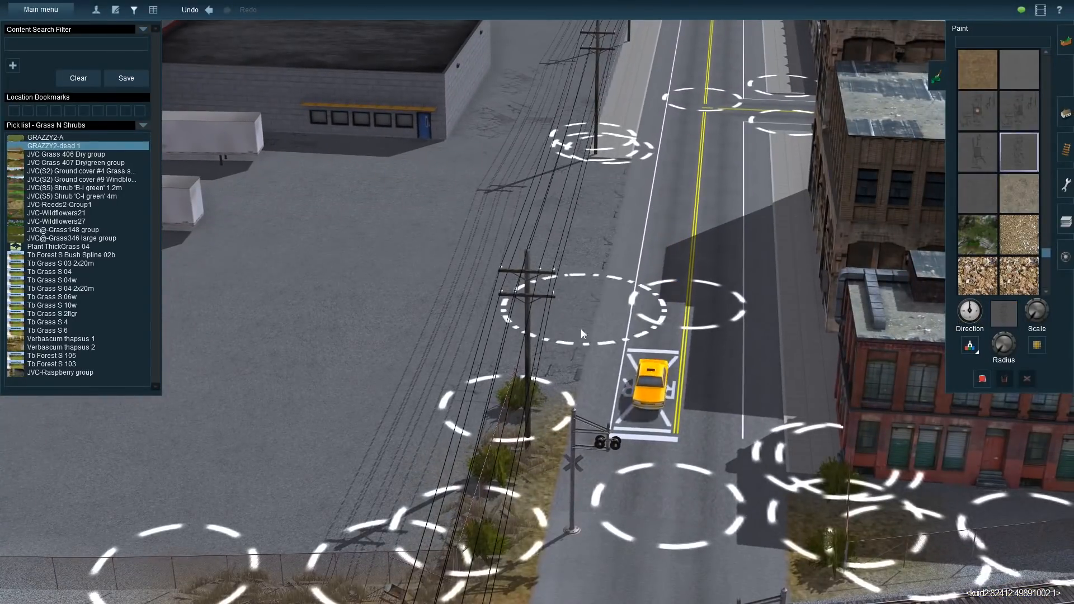
Paint TUME-Street-102 cracks across the red-striped building's truck yard and around its silos and tanks
right_click(280, 297)
key(Left)
drag(582, 195, 162, 507)
right_click(488, 185)
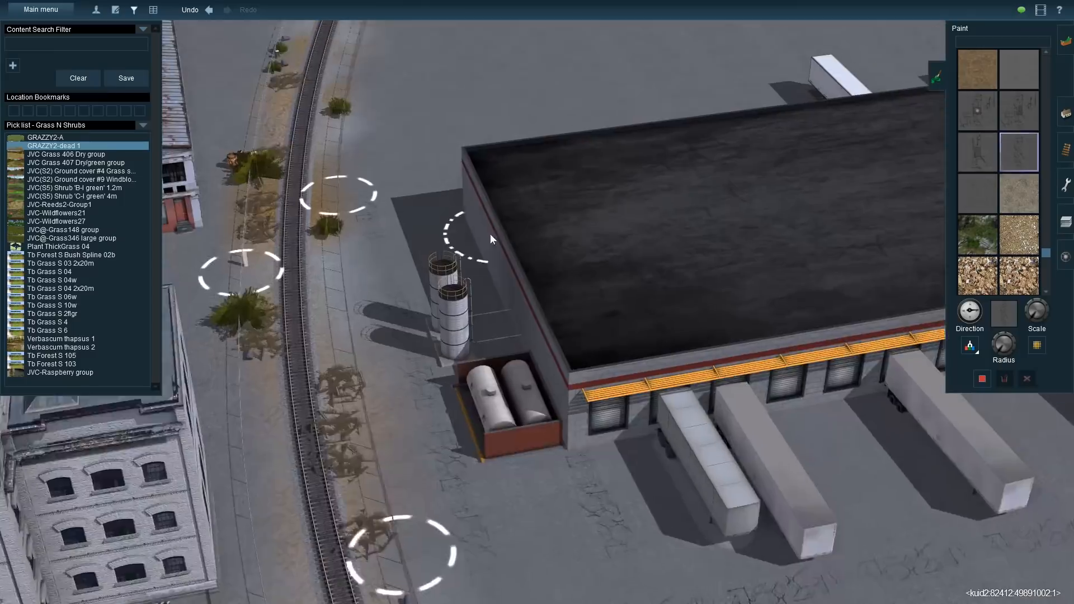
Paint a dark-stained street texture in patches across the open lots between the red-striped building and the warehouses
right_click(750, 123)
scroll(481, 246, down, 4)
right_drag(774, 290, 354, 159)
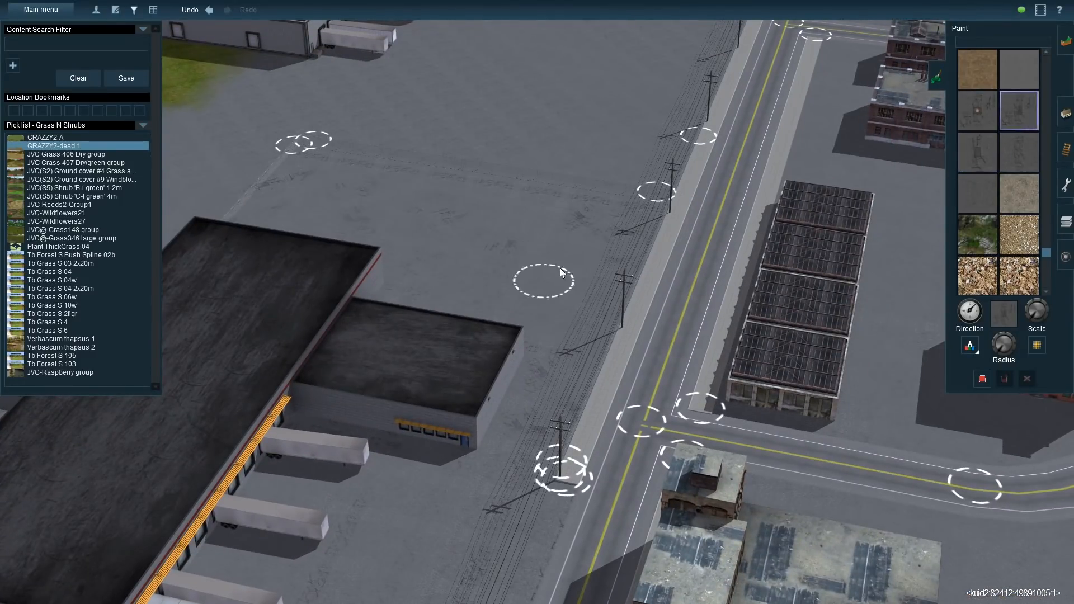
right_click(493, 386)
right_click(697, 137)
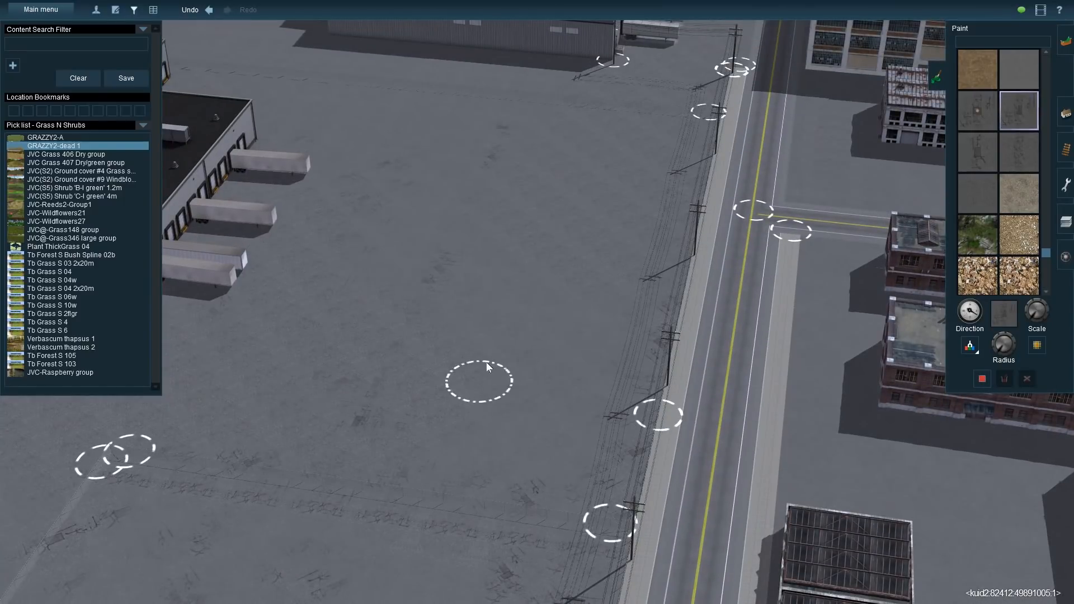
right_click(591, 130)
right_drag(246, 215, 434, 108)
Paint the dark-stained street texture on the pavement around the white loading-dock warehouse
right_drag(195, 487, 564, 540)
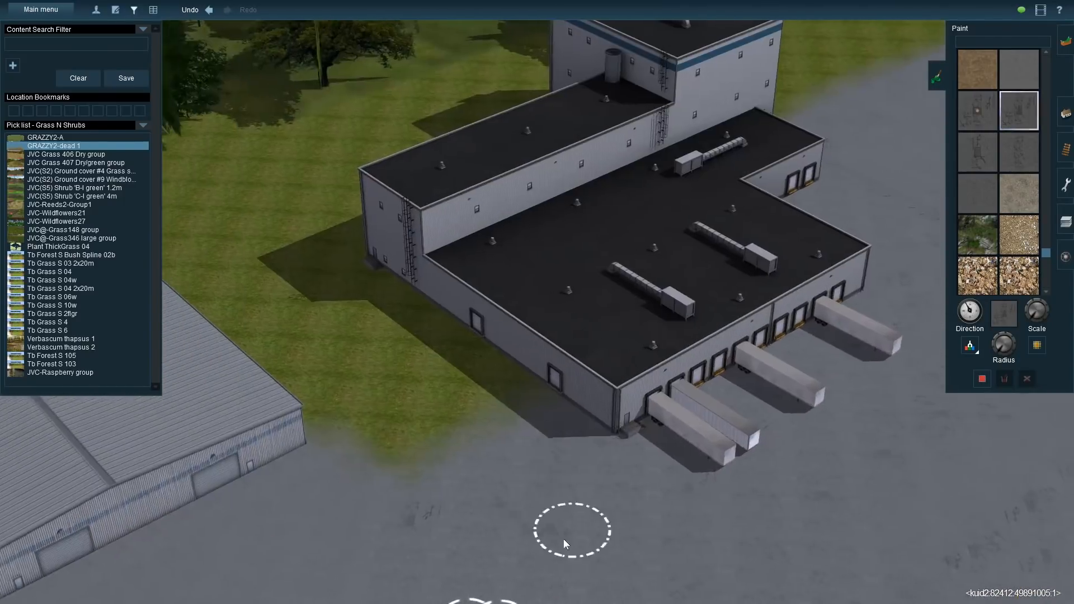
right_click(564, 545)
right_click(326, 314)
right_click(291, 235)
right_click(644, 526)
Pick another worn street texture and paint it over the pavement around the red-striped building
click(978, 152)
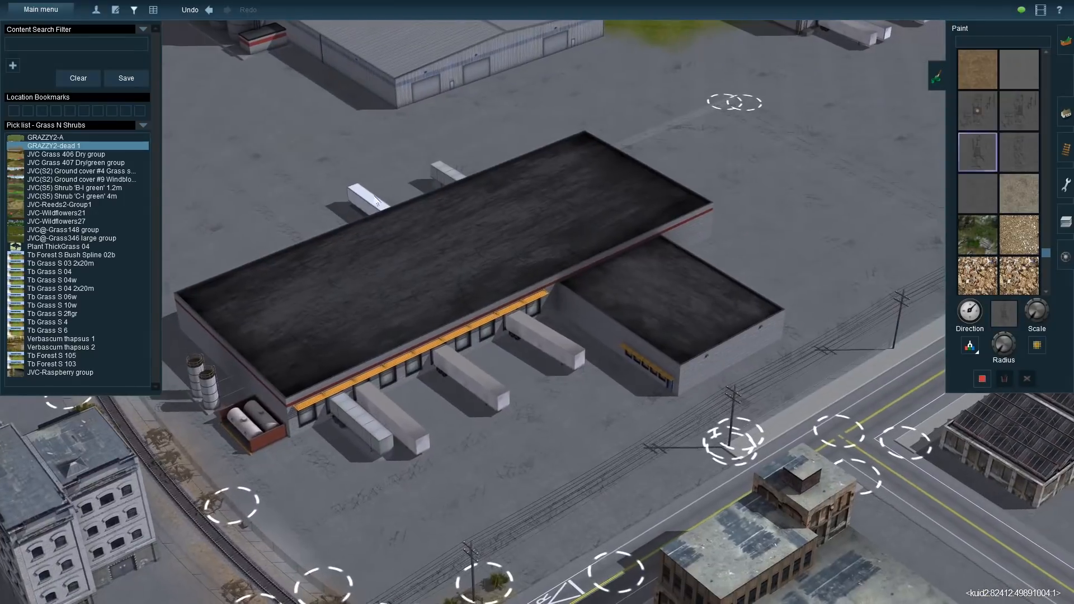
mouse_move(737, 260)
right_down()
mouse_move(532, 335)
mouse_move(526, 364)
right_up()
right_click(532, 335)
scroll(532, 335, up, 3)
Move the side road's spline end away from the main road's center line at the intersection by the sawtooth-roofed building
key(F3)
drag(526, 364, 606, 351)
right_drag(606, 351, 610, 313)
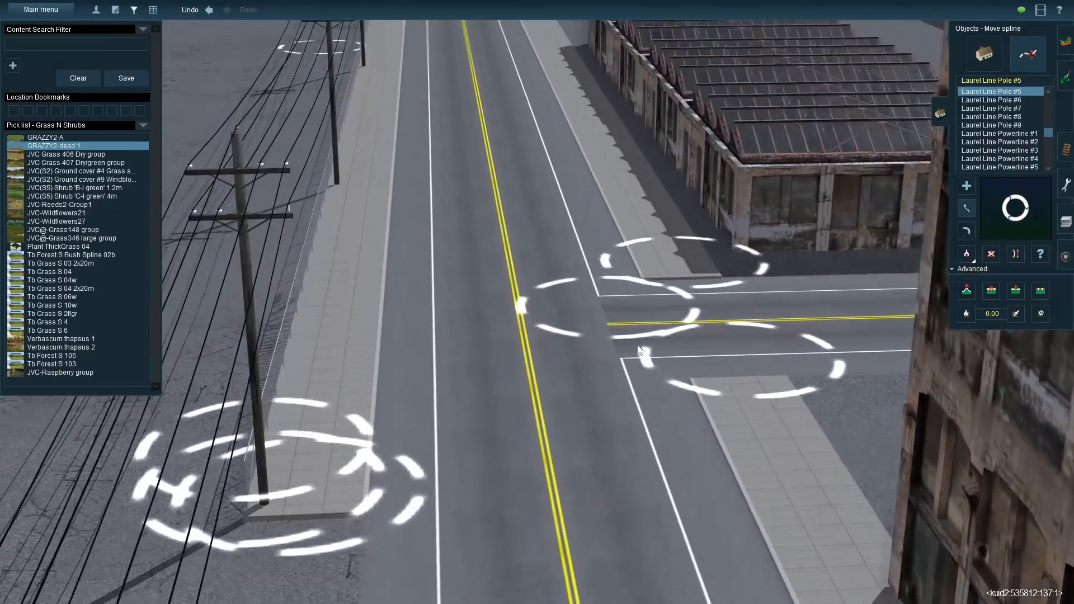
drag(610, 314, 552, 314)
right_drag(551, 315, 507, 274)
right_click(489, 249)
Move the loose trailers up to the loading docks of the white warehouse
drag(455, 250, 515, 249)
right_drag(515, 250, 444, 334)
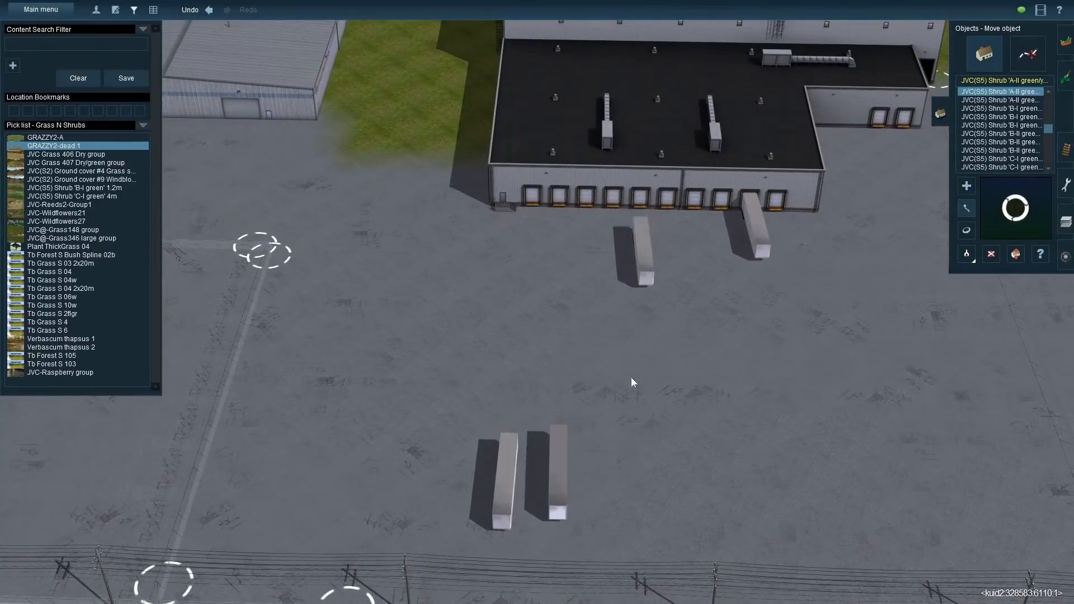
right_drag(631, 383, 457, 224)
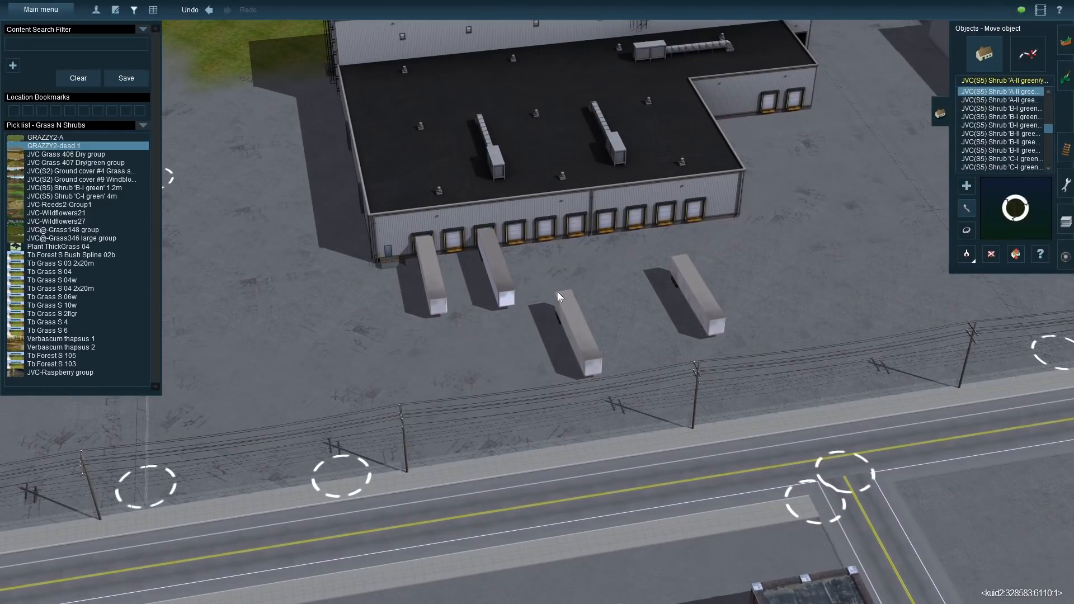
scroll(713, 253, down, 5)
right_drag(713, 253, 694, 336)
Insert spline points into the sidewalk beside the utility poles, in front of the white warehouse lot
click(1029, 55)
click(1016, 291)
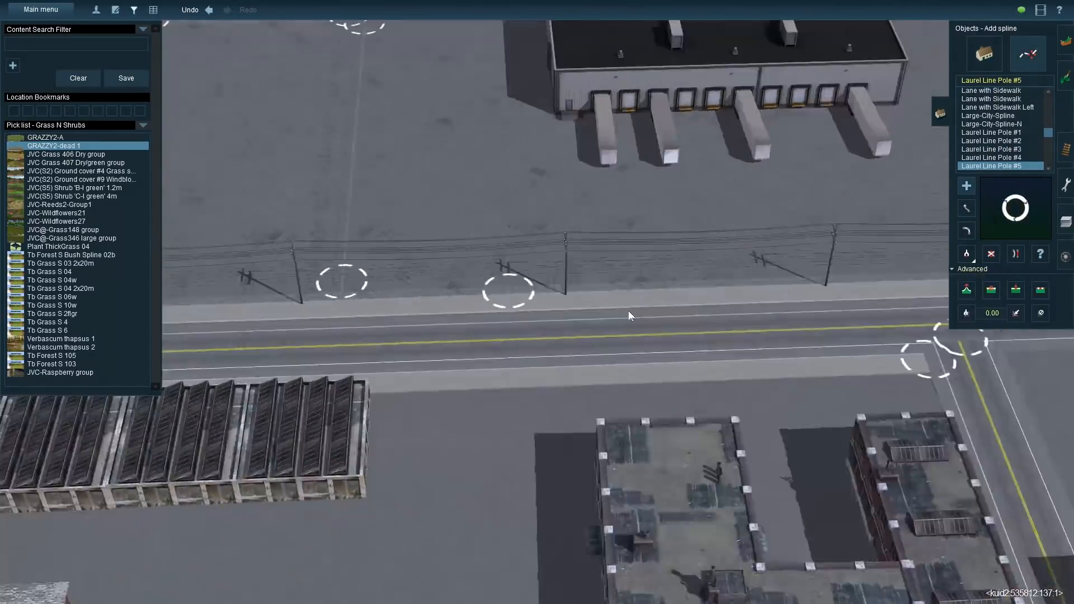
scroll(629, 311, up, 5)
click(411, 317)
right_drag(410, 317, 519, 320)
scroll(556, 317, up, 4)
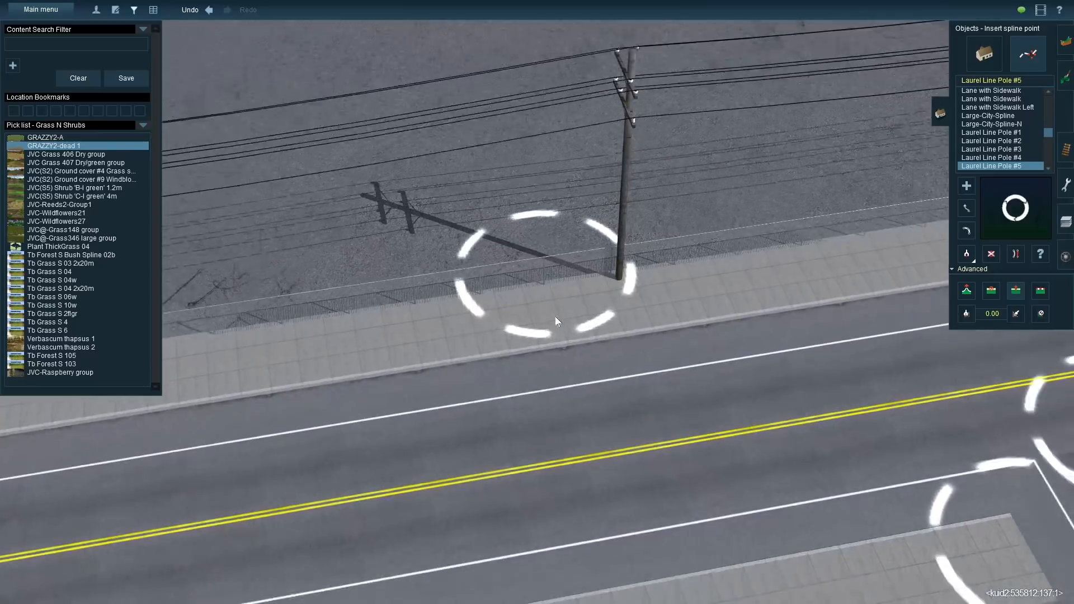
click(556, 316)
Delete the sidewalk section beyond the inserted point and shift the remaining spline end toward the utility pole
click(992, 254)
click(497, 348)
click(967, 208)
right_click(773, 253)
drag(672, 337, 728, 334)
right_click(334, 321)
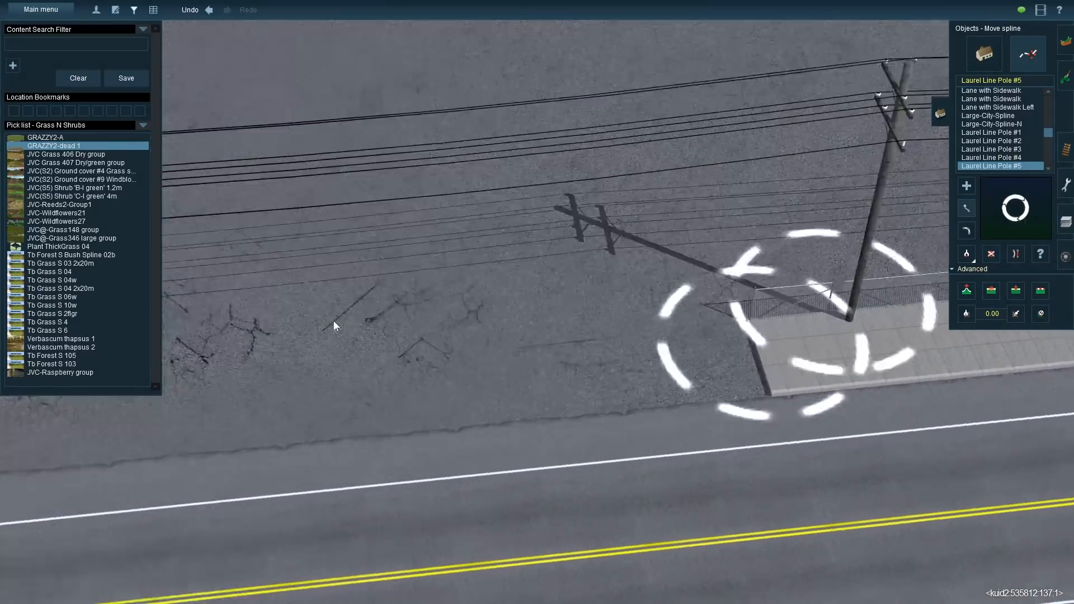
Place a Hazard Near Road (Left) Sign from the Details pick list at the sidewalk end beside the utility pole
right_drag(393, 355, 545, 353)
scroll(545, 353, down, 3)
right_click(526, 379)
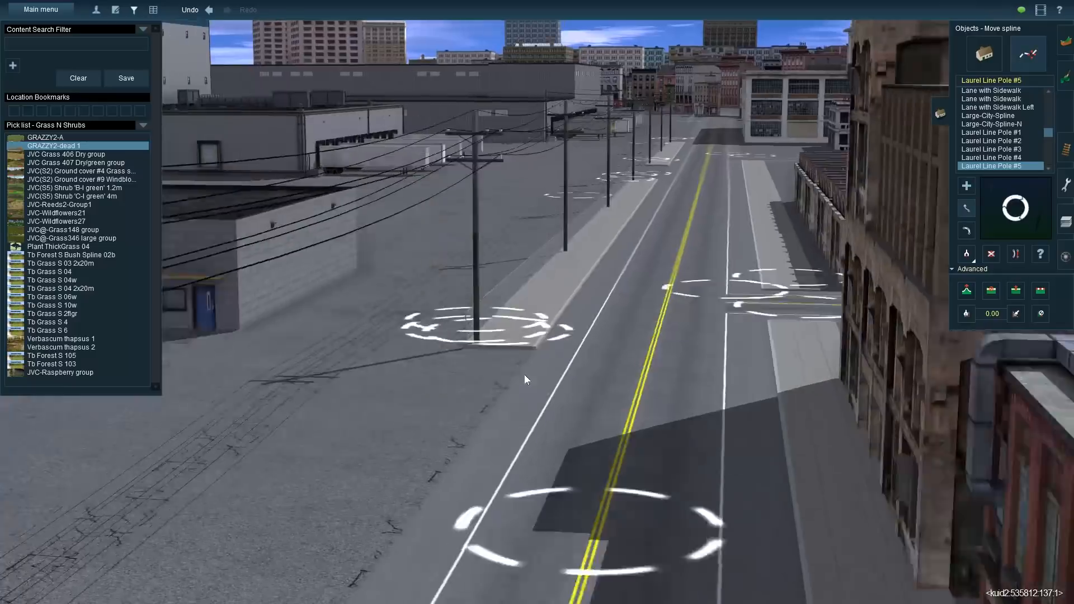
click(143, 125)
mouse_move(179, 135)
click(256, 216)
scroll(100, 347, down, 10)
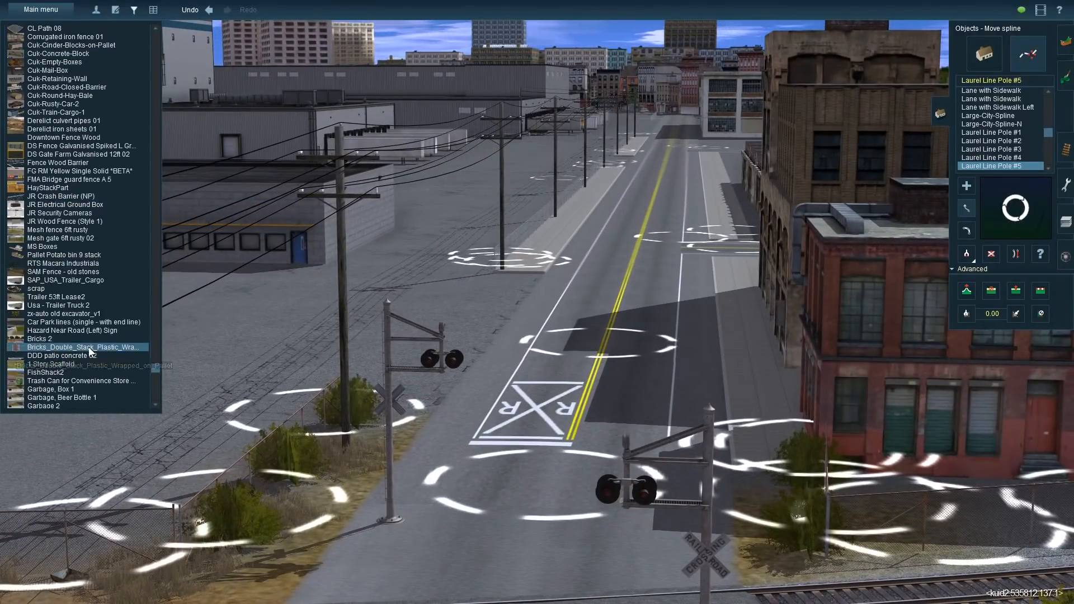
click(90, 318)
right_click(511, 286)
scroll(512, 287, up, 5)
click(494, 188)
key(m)
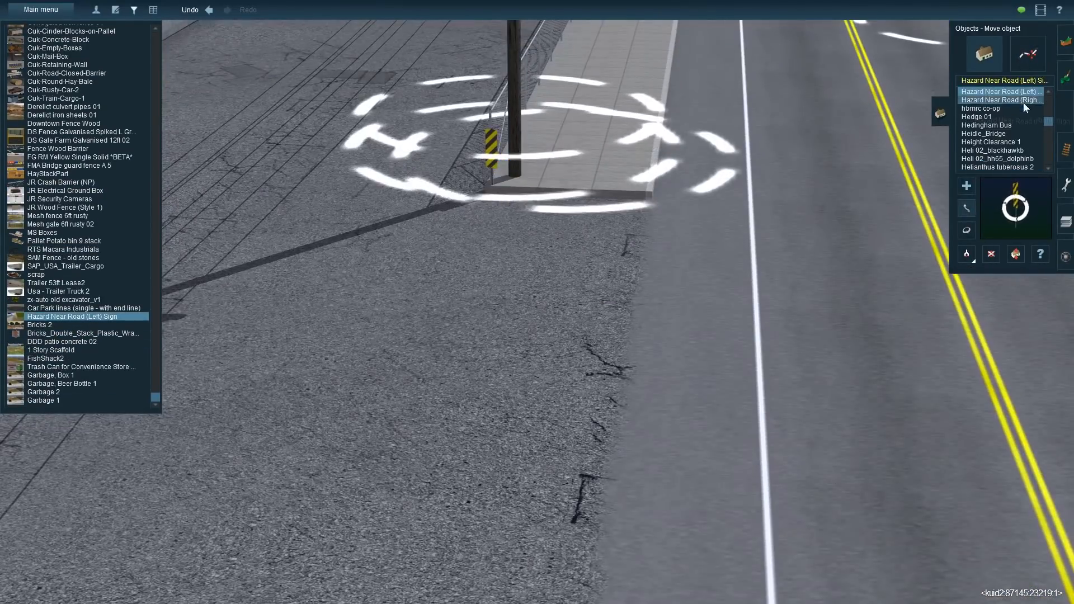
Place a Hazard Near Road (Right) sign in front of the shrub at the fence end near the crossing and rotate it
click(1025, 104)
key(Left)
right_click(502, 211)
click(576, 281)
key(r)
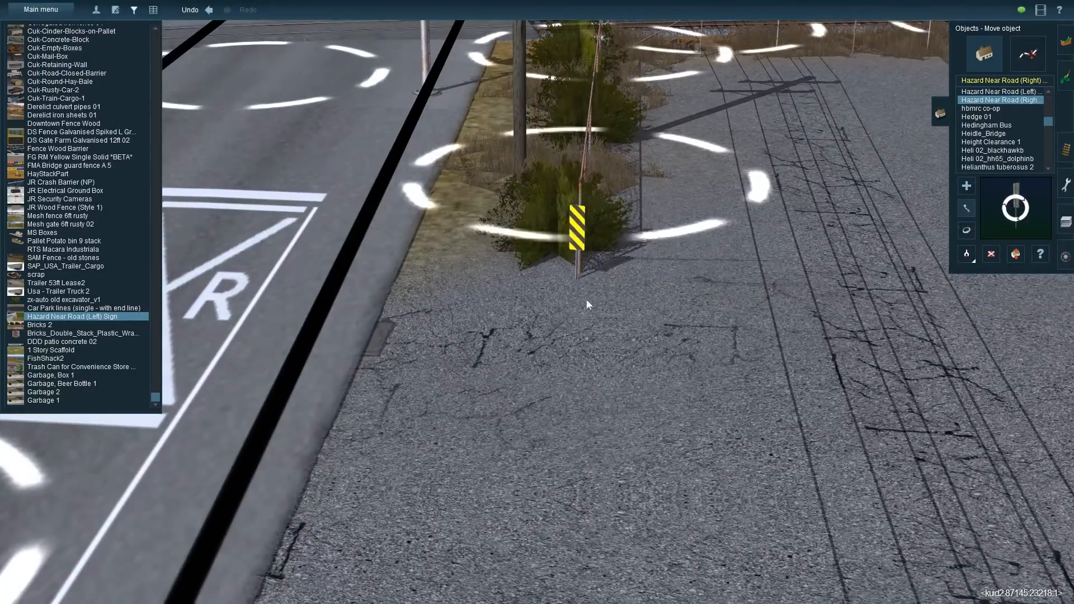
Place another Hazard Near Road (Left) sign at the sidewalk's fence end, rotate it and nudge it against the curb corner
scroll(586, 305, down, 5)
click(1002, 92)
right_click(470, 327)
scroll(470, 327, up, 5)
click(498, 322)
key(r)
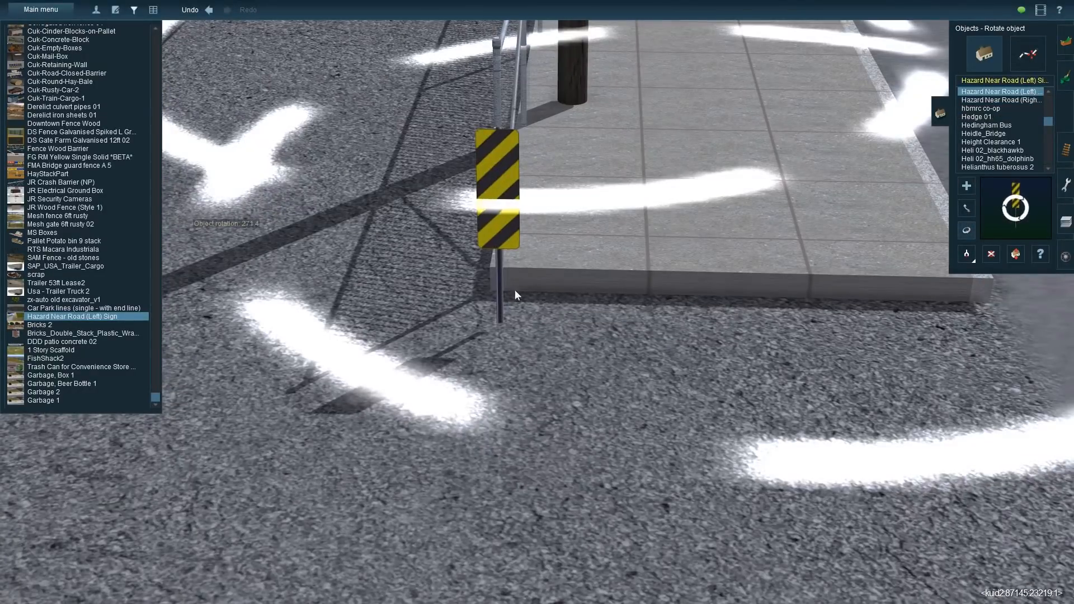
key(m)
drag(515, 290, 514, 259)
scroll(514, 260, down, 5)
key(Left)
Place a Hazard Near Road (Right) sign at the opposite sidewalk's fence end, turned to face the road, and fine-tune its position
right_click(612, 314)
click(1002, 100)
click(527, 356)
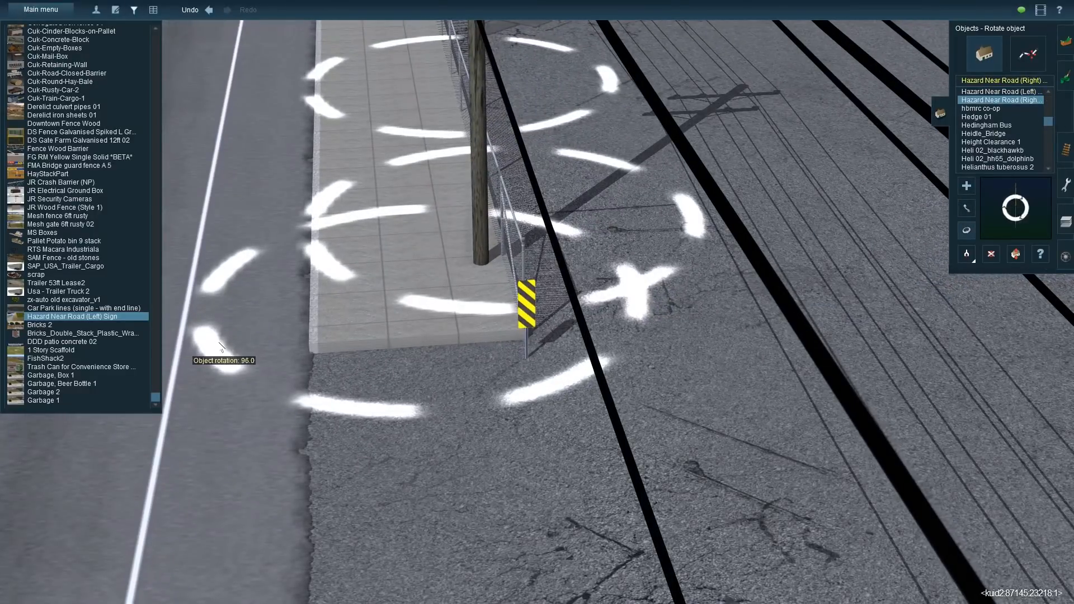
drag(523, 329, 524, 310)
scroll(673, 351, down, 5)
key(Left)
Filter objects for "rs crossing" and place an RS Railroad Crossing sign at the road edge by the brick building, rotated to face traffic
right_click(535, 525)
scroll(95, 53, up, 5)
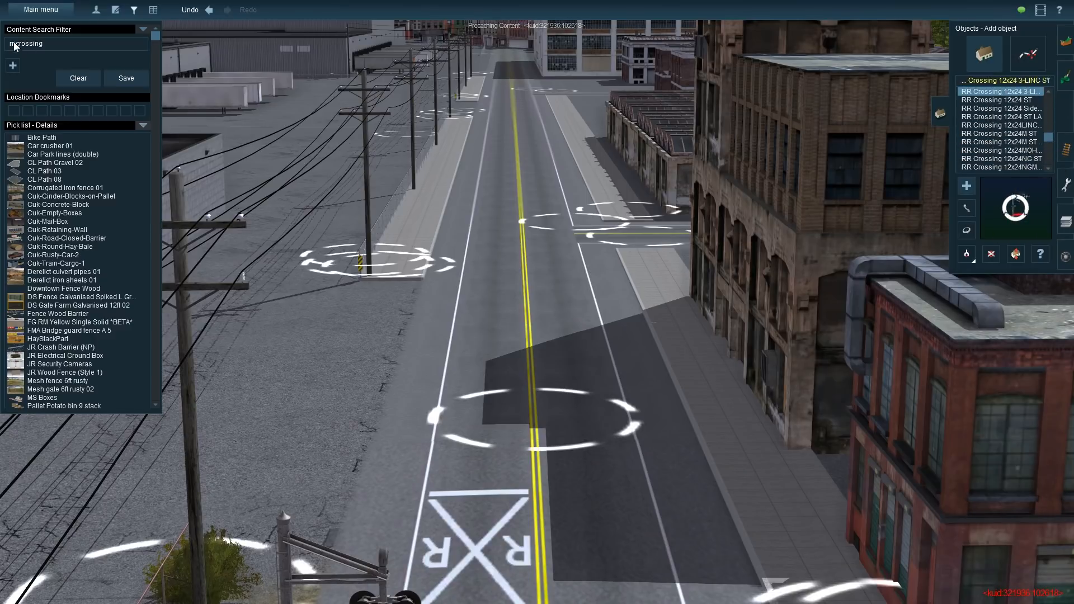
click(995, 101)
right_click(537, 537)
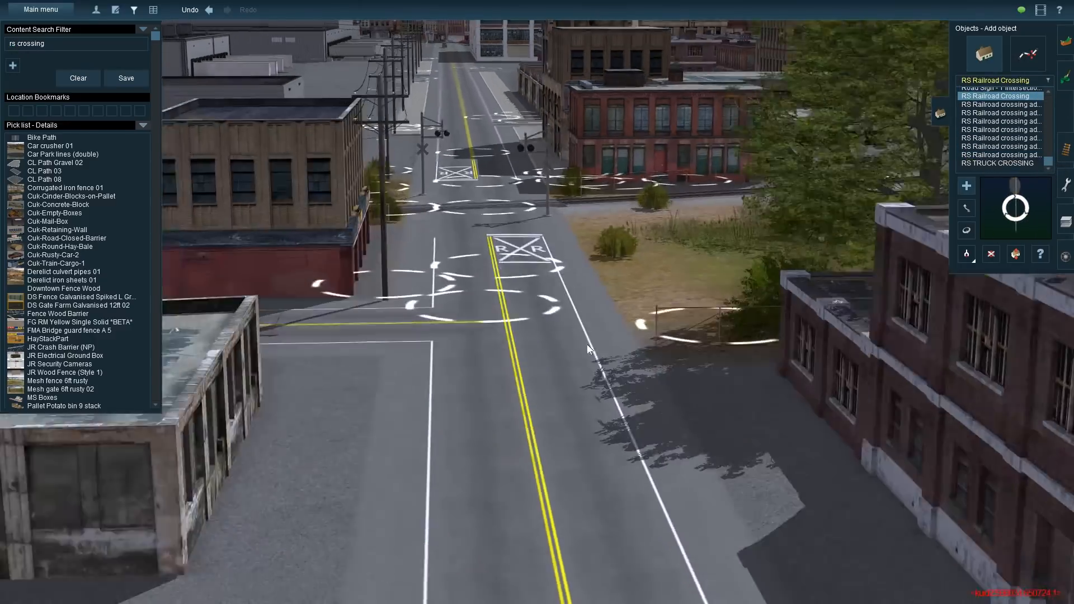
right_click(644, 453)
click(538, 341)
key(r)
drag(538, 341, 756, 300)
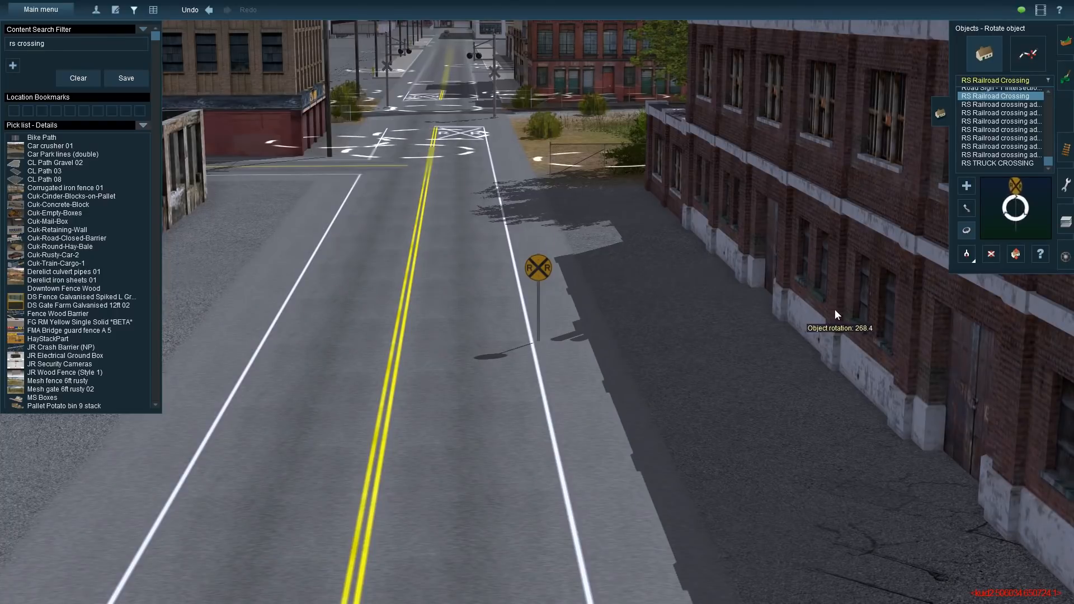
drag(539, 269, 548, 271)
Place a second RS Railroad Crossing sign beside the road on the other approach to the tracks and rotate it
right_click(449, 180)
key(Left)
key(c)
click(473, 376)
key(r)
drag(474, 376, 524, 304)
scroll(524, 304, down, 5)
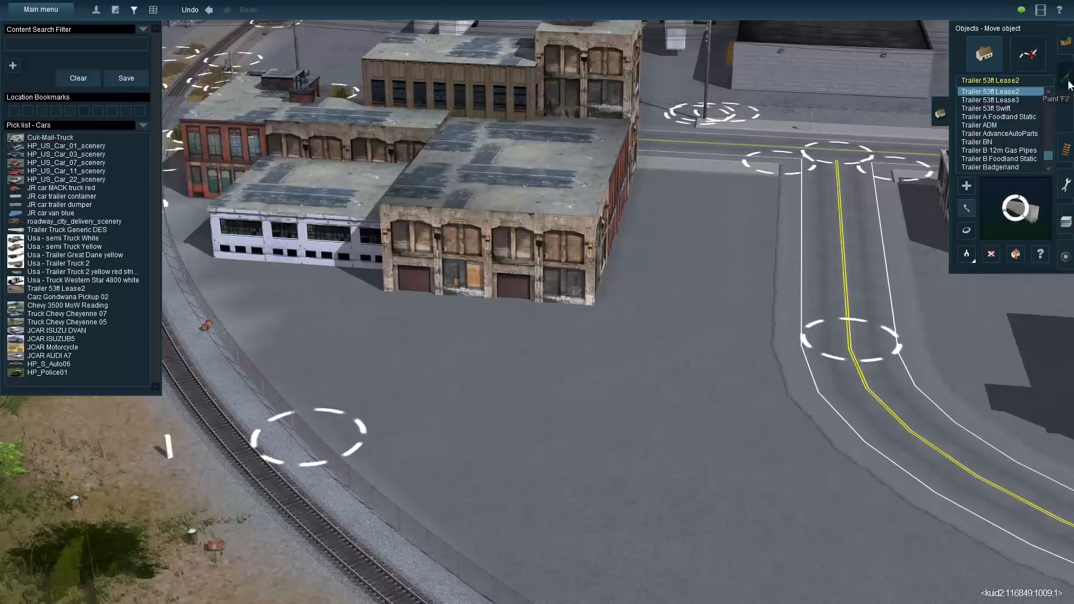
Paint worn, cracked street textures over the empty lot between the abandoned building and the curved track
key(F2)
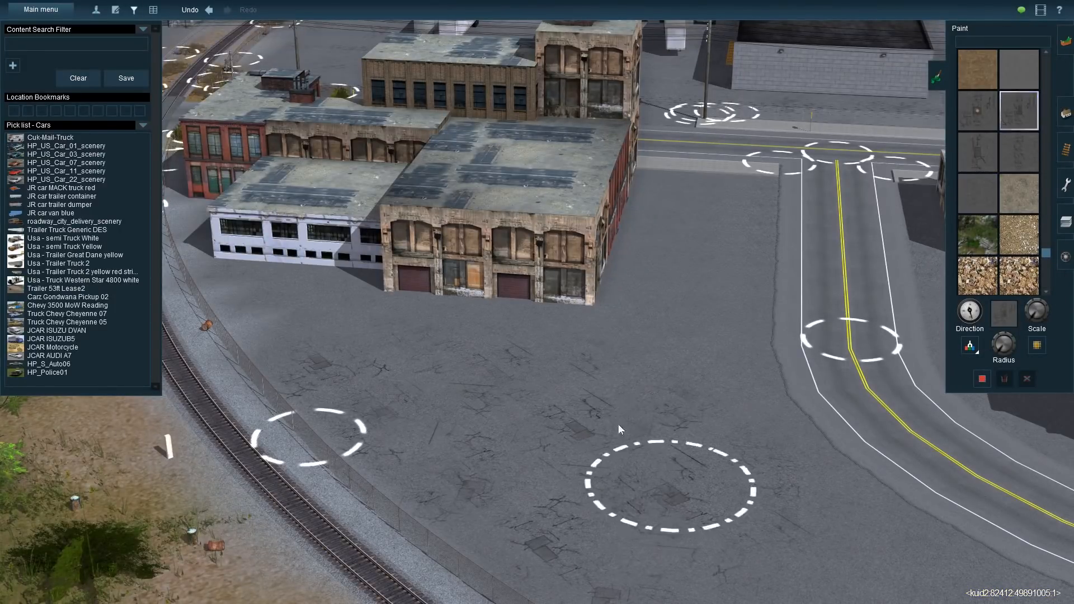
click(1019, 69)
mouse_move(364, 392)
mouse_down()
mouse_move(700, 590)
mouse_move(694, 425)
mouse_up()
click(978, 152)
mouse_move(367, 403)
mouse_down()
mouse_move(386, 463)
mouse_move(330, 346)
mouse_up()
Raise slight bumps in the ground of the cracked lot with the Height up tool
click(1066, 41)
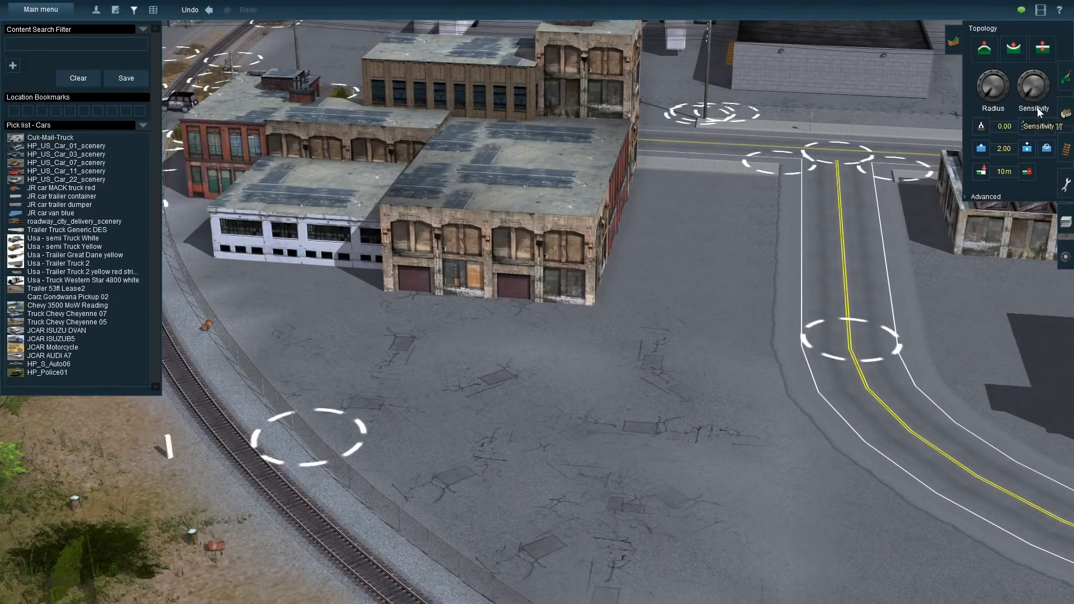
click(1013, 49)
click(984, 49)
right_drag(640, 376, 411, 233)
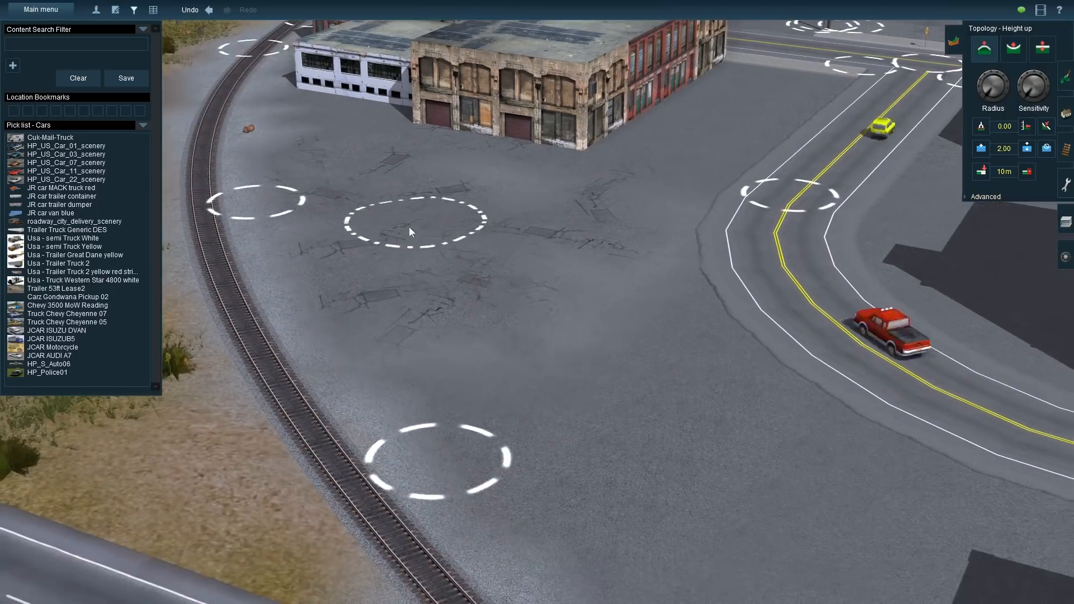
Paint large-cracked pavement over the bumpy lot and pick the plain gray street texture beneath it in the palette
key(F2)
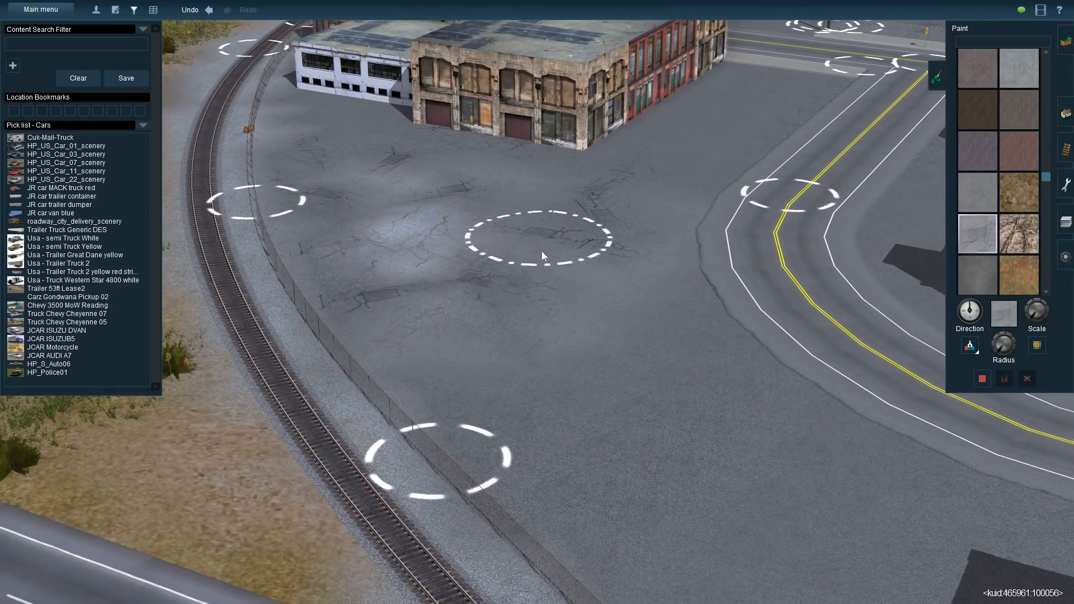
drag(428, 364, 358, 274)
click(978, 275)
scroll(392, 279, up, 4)
Switch to the Details pick list, find the garbage objects and place Garbage, Empty 6-pack on the cracked lot
click(143, 125)
mouse_move(158, 135)
click(240, 148)
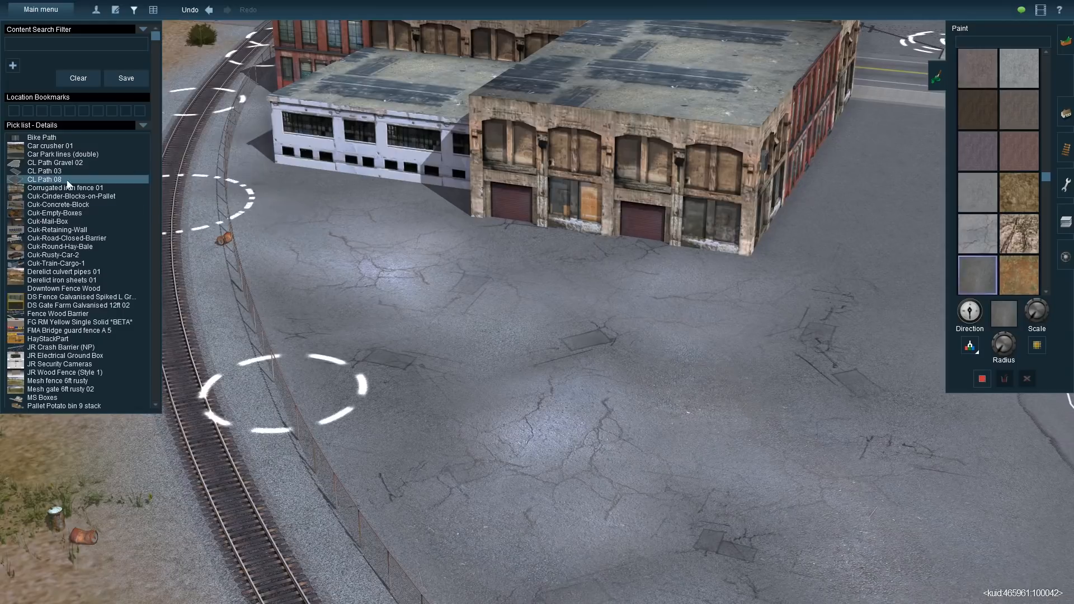
scroll(66, 335, down, 5)
click(89, 390)
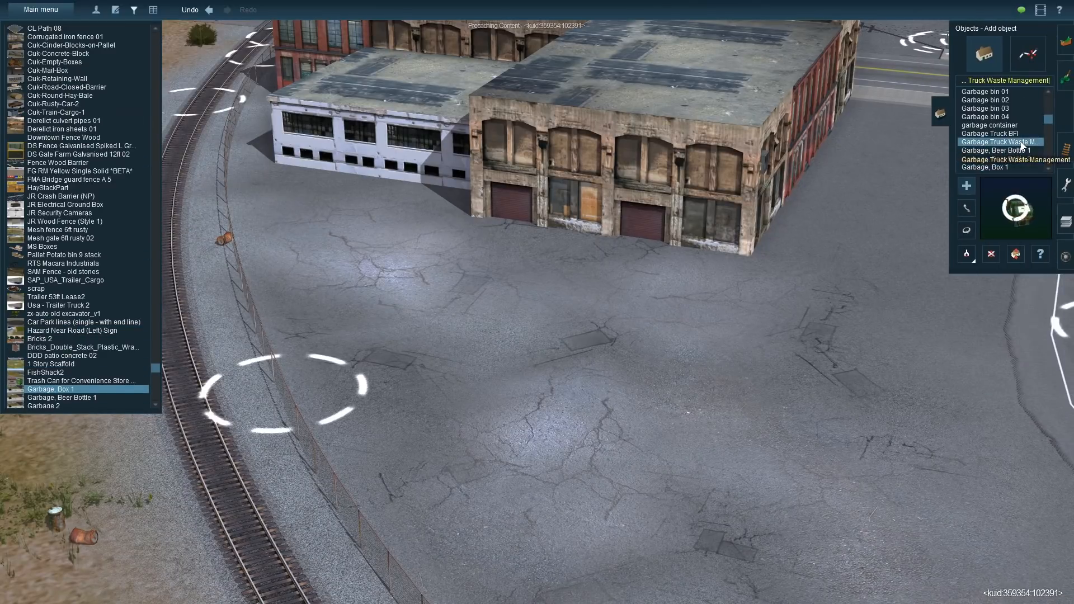
scroll(1021, 139, down, 7)
click(490, 442)
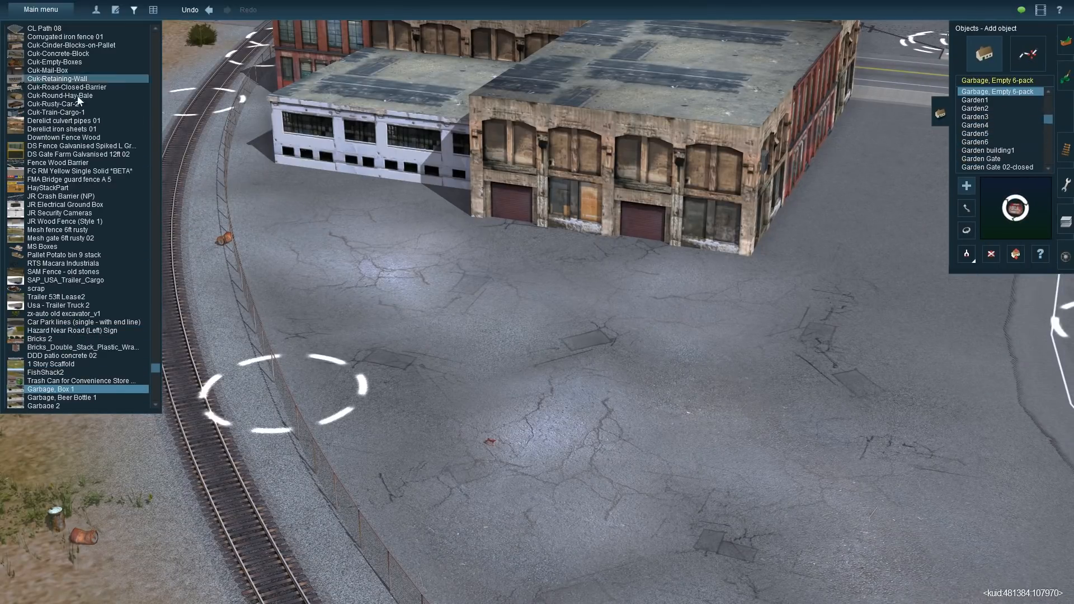
Filter objects for "derelict" and place stacks of derelict roofing tiles along the mesh fence beside the red tractor
scroll(73, 67, up, 6)
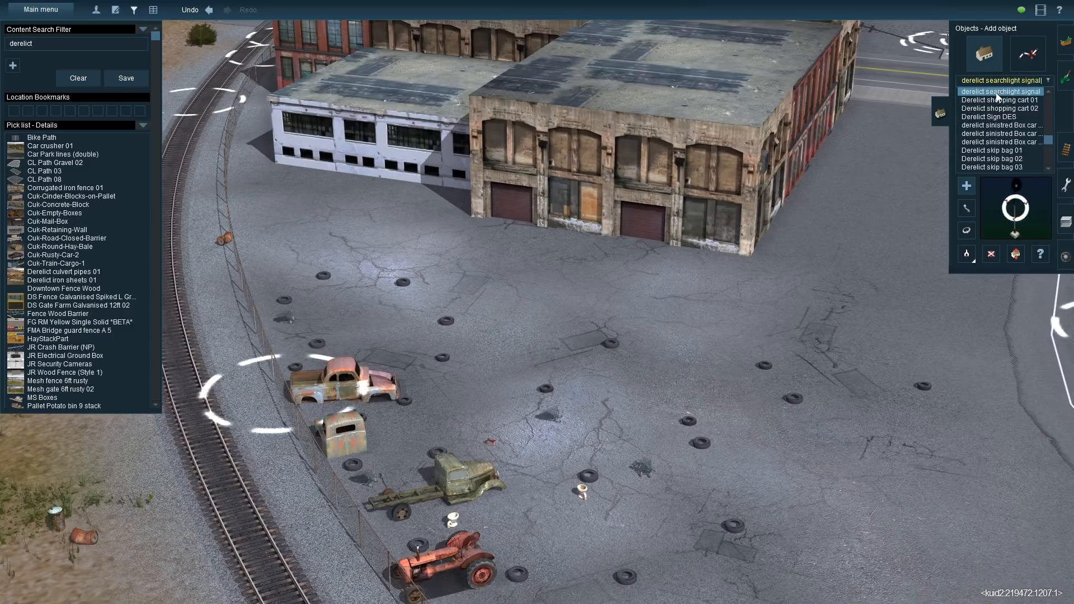
click(1013, 117)
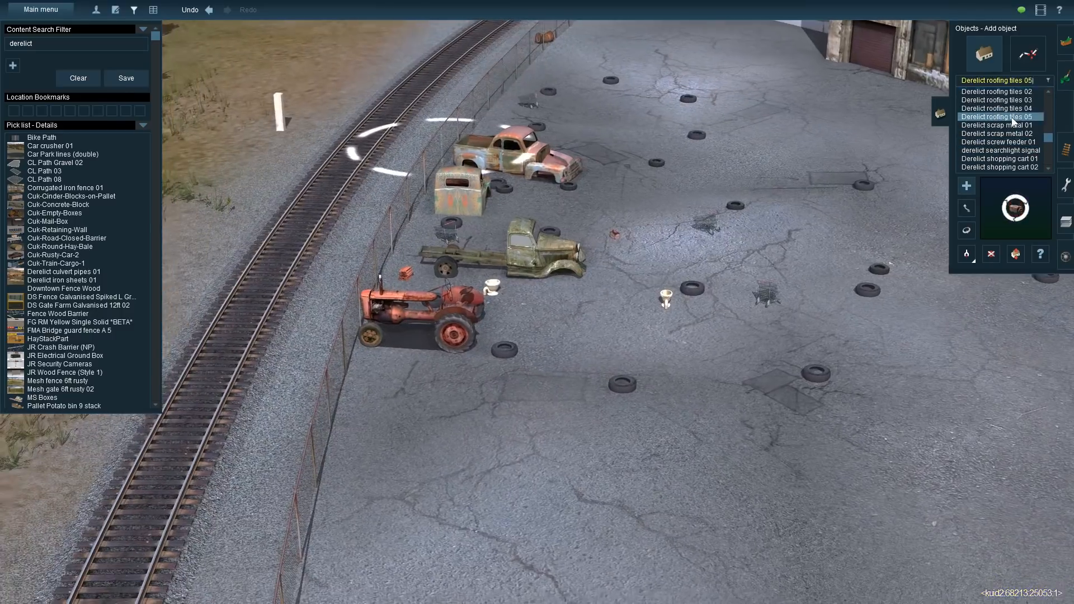
scroll(1024, 124, up, 7)
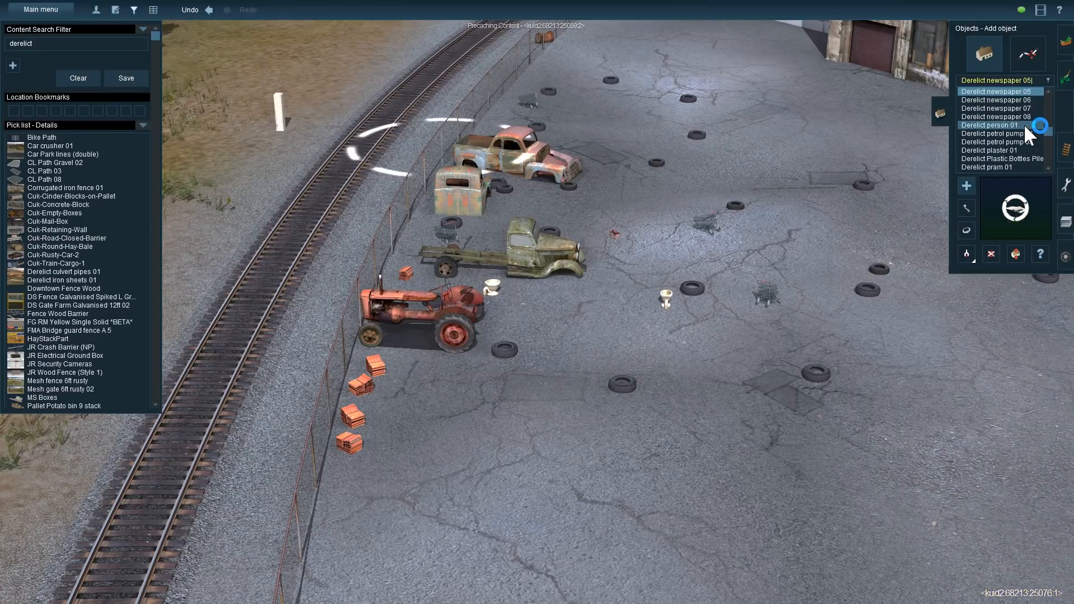
Reposition the wrecked machine in the lot and spread heaps of Derelict iron sheets 01 around the old vehicles
drag(834, 344, 763, 388)
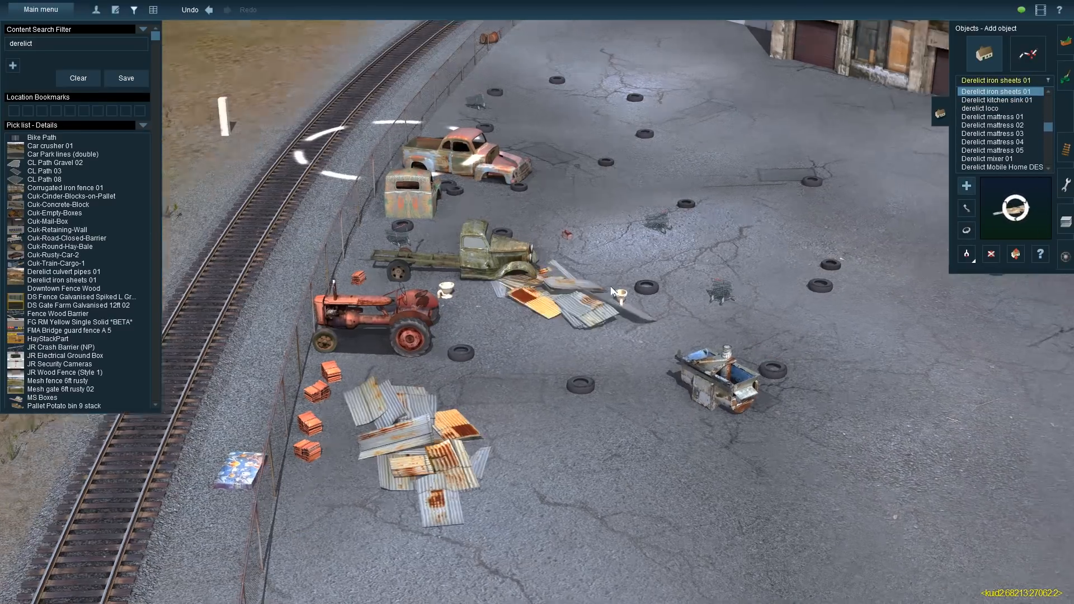
scroll(355, 320, up, 3)
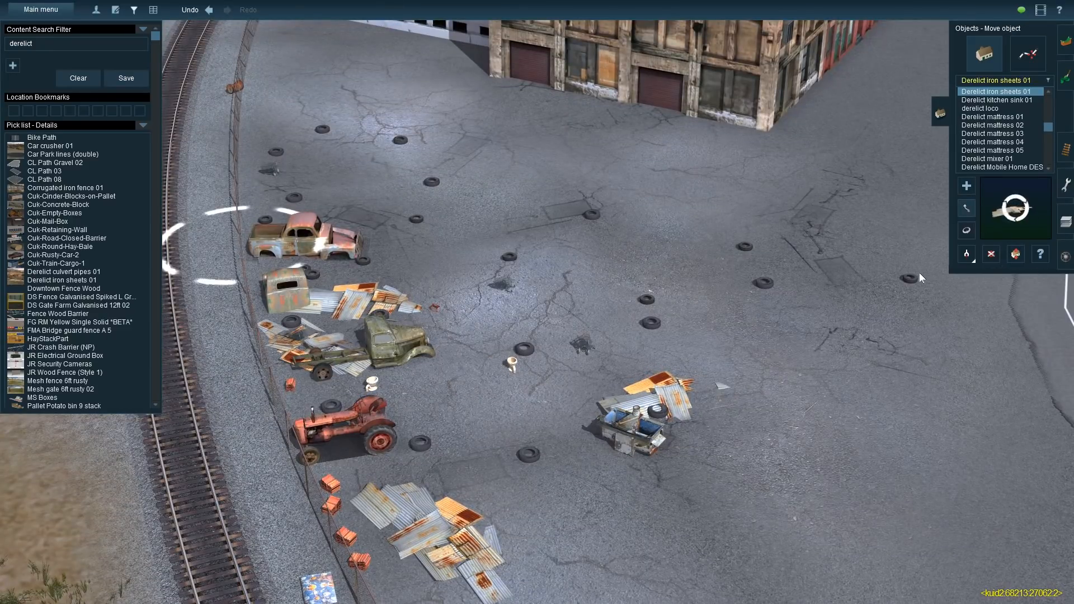
key(Up)
key(Up)
drag(319, 404, 242, 477)
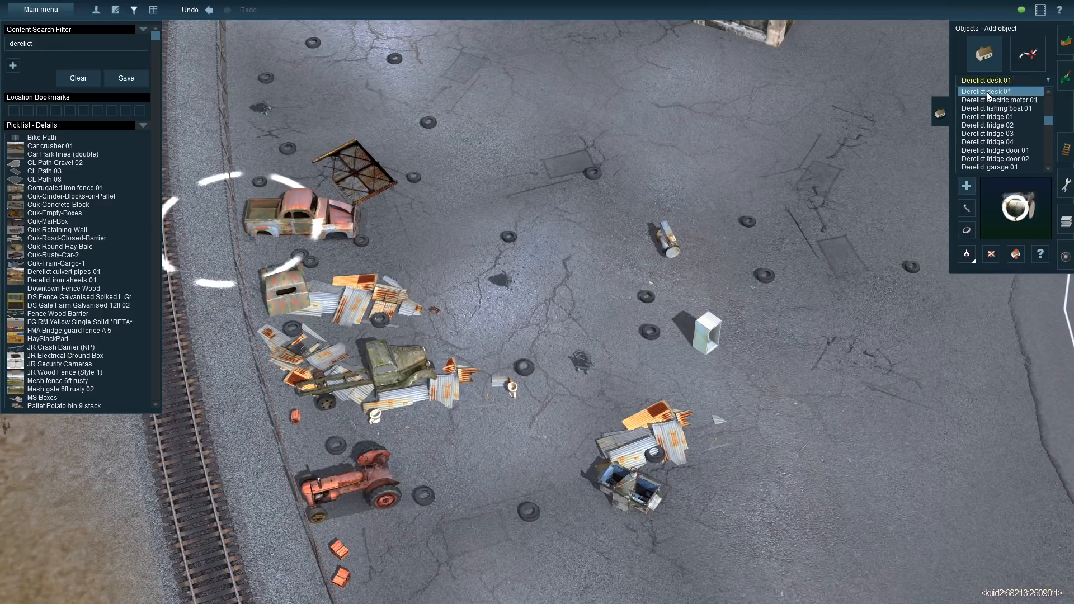
Place two piles of derelict culvert pipes among the scattered junk and adjust their height in the ground
click(583, 283)
key(Down)
drag(583, 282, 271, 134)
click(476, 268)
key(h)
drag(475, 269, 480, 330)
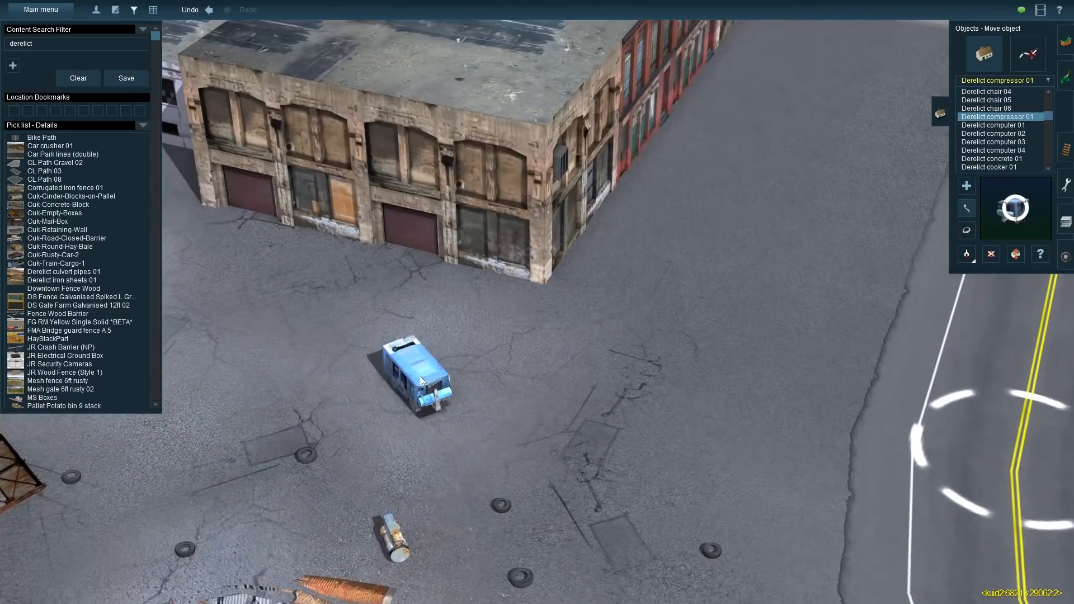
Move the blue Derelict compressor 01 to the abandoned building's corner and place Derelict carpet 01 near the fence
drag(403, 375, 498, 277)
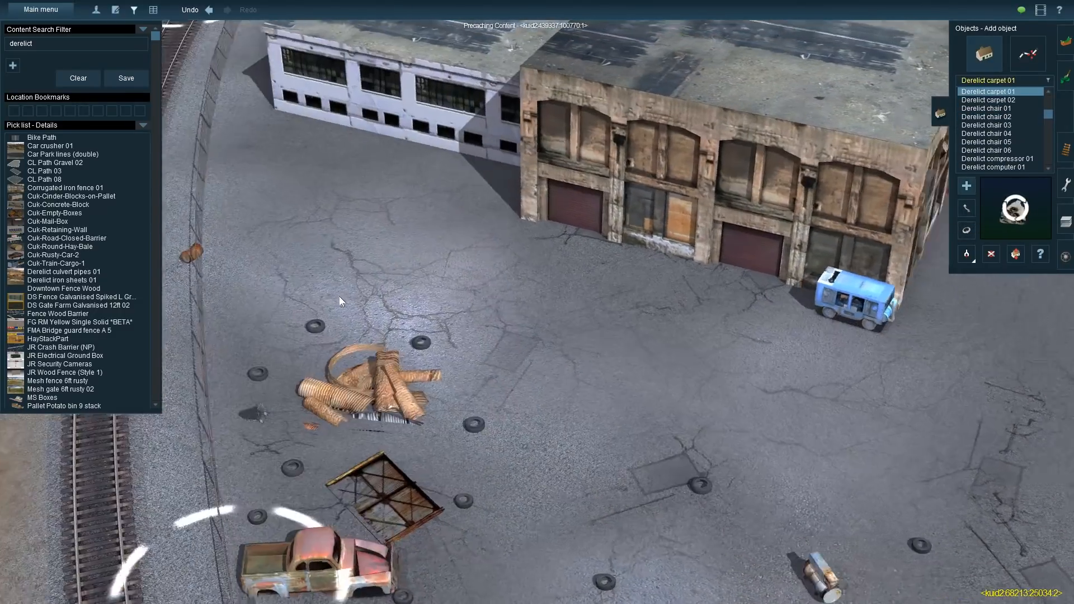
click(369, 307)
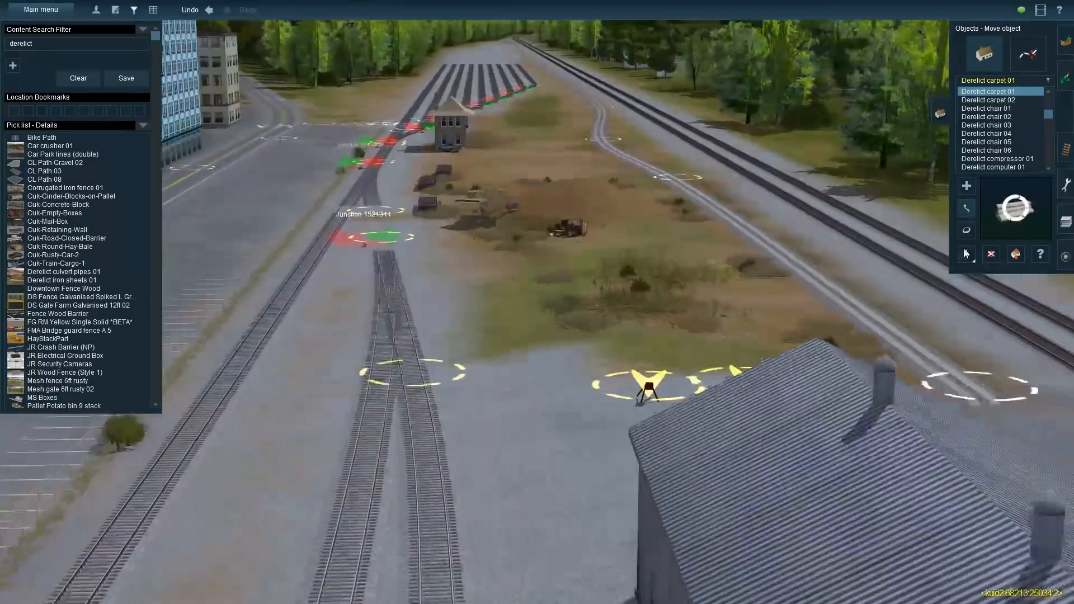
Pick up the zx-auto old excavator_v1 from the distant rail yard and place a copy between the fence and the white building
key(g)
click(475, 203)
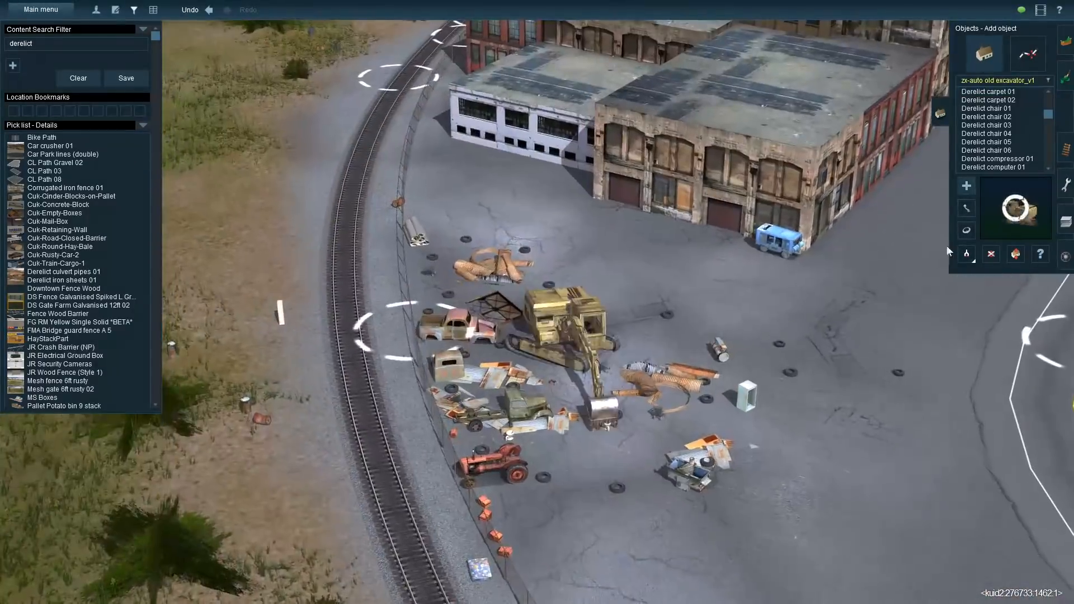
key(m)
drag(579, 317, 469, 153)
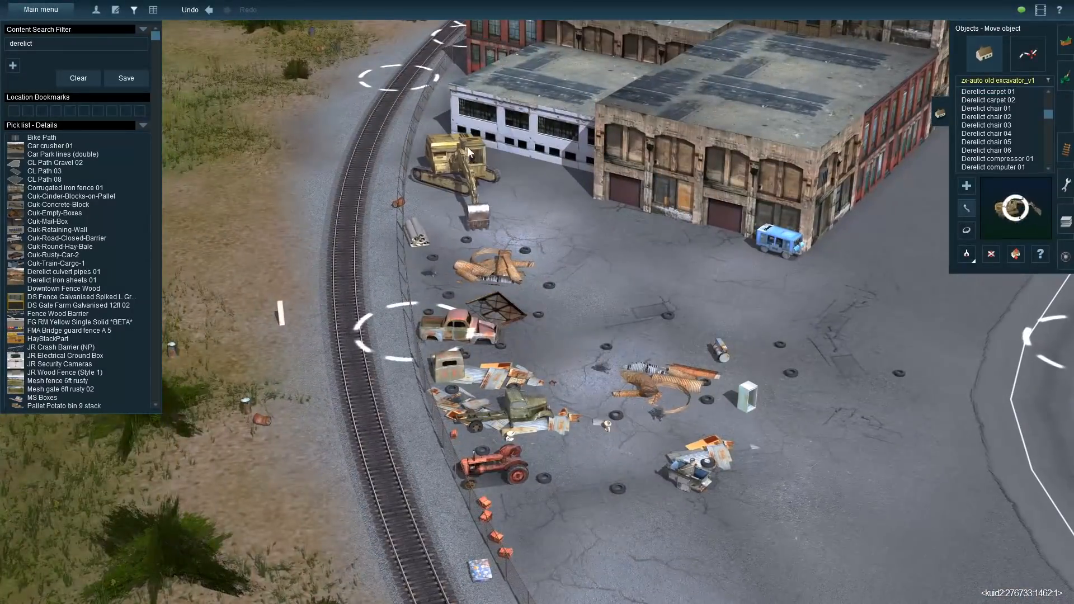
Fine-tune the old excavator's position and height beside the mesh fence
right_click(469, 195)
key(Left)
scroll(538, 314, up, 4)
drag(537, 319, 473, 317)
key(h)
key(m)
Place another Derelict culvert pipes 01 pile next to the excavator by the fence and adjust its height
scroll(473, 316, down, 4)
key(g)
click(495, 333)
key(a)
click(359, 397)
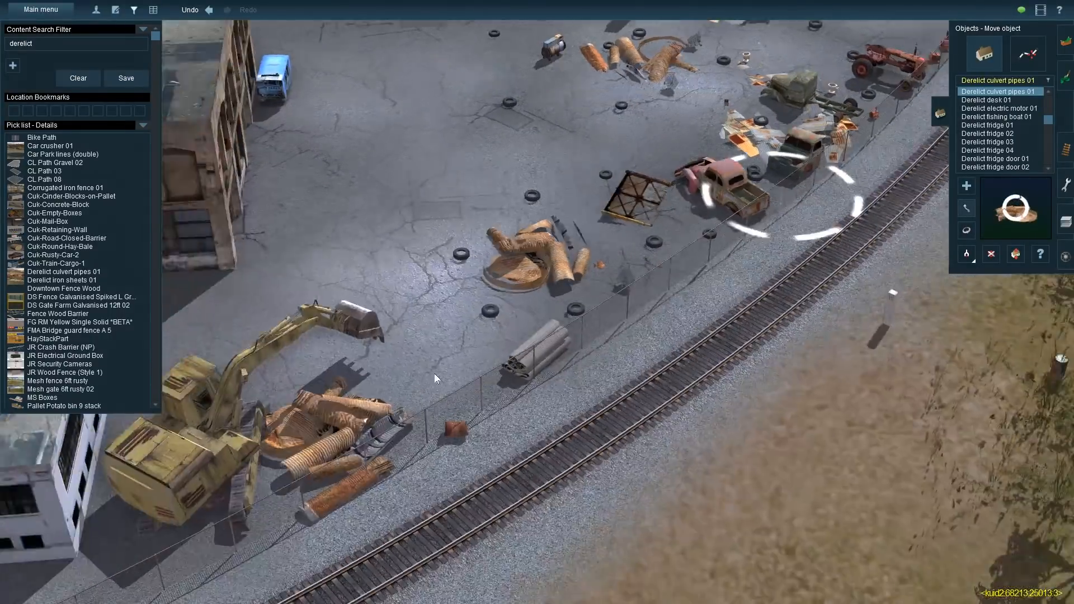
scroll(434, 374, up, 3)
key(h)
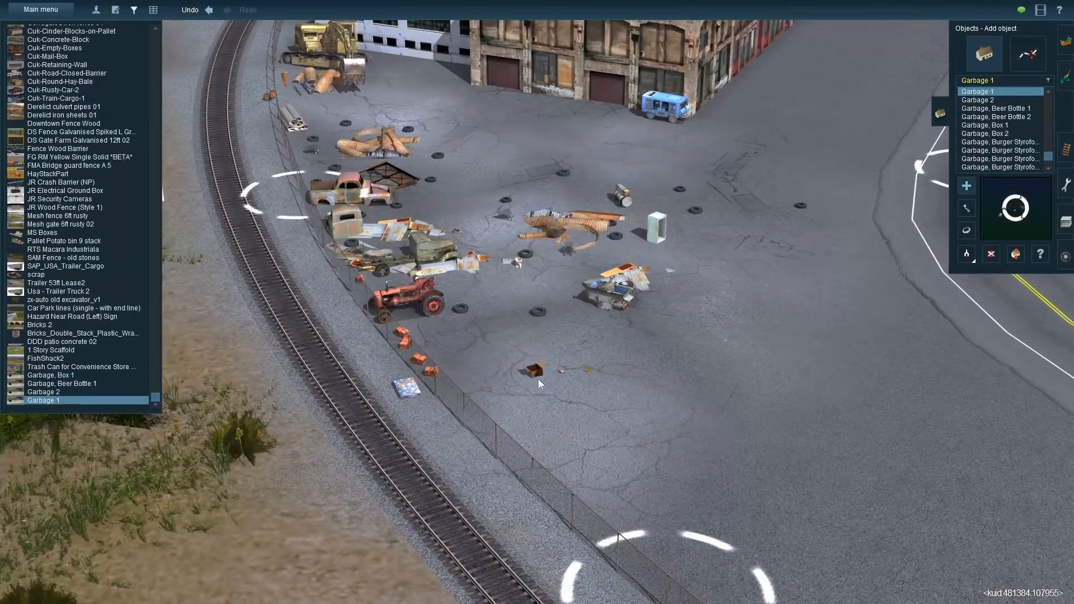
Place Garbage 1 litter along the mesh fence near the concrete pipes and the excavator
key(a)
right_click(283, 137)
scroll(537, 313, up, 4)
click(569, 328)
click(486, 107)
key(r)
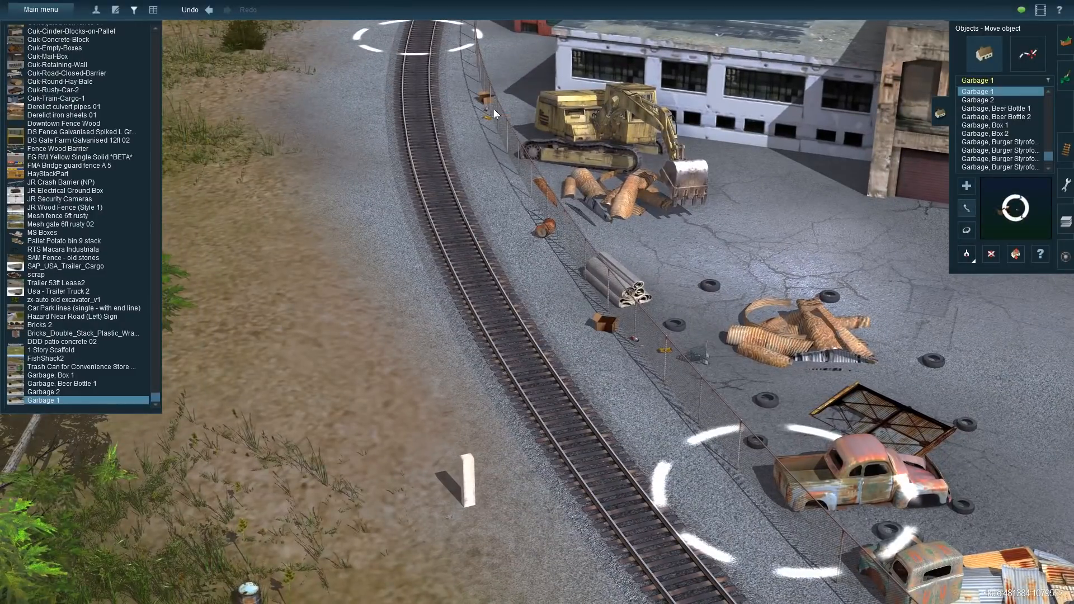
scroll(537, 302, down, 5)
Paint light gravel ground textures around the excavator, wrecks and scrap piles in the junkyard
key(F2)
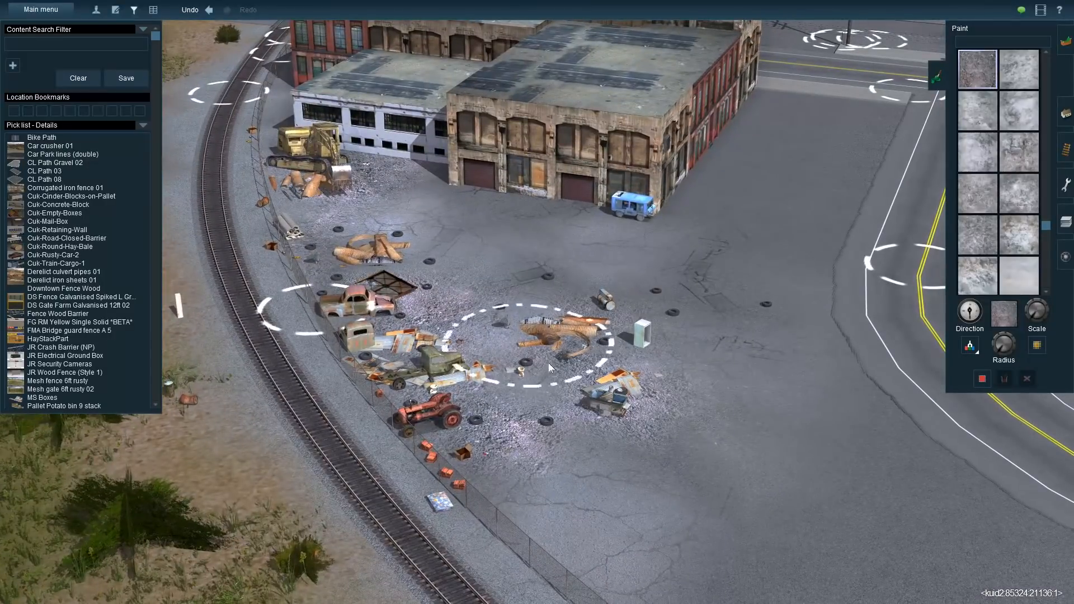
scroll(1012, 161, up, 3)
click(978, 153)
scroll(797, 320, down, 5)
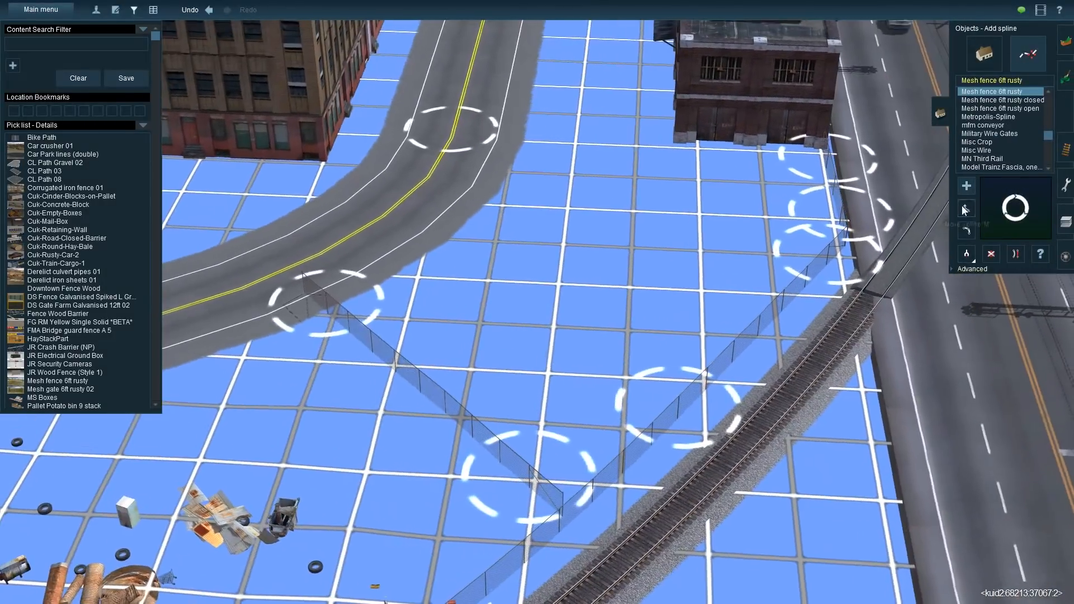
Move the cross fence's end points closer to the junk and add Mesh fence 6ft rusty from the building corner towards the road
drag(324, 300, 265, 354)
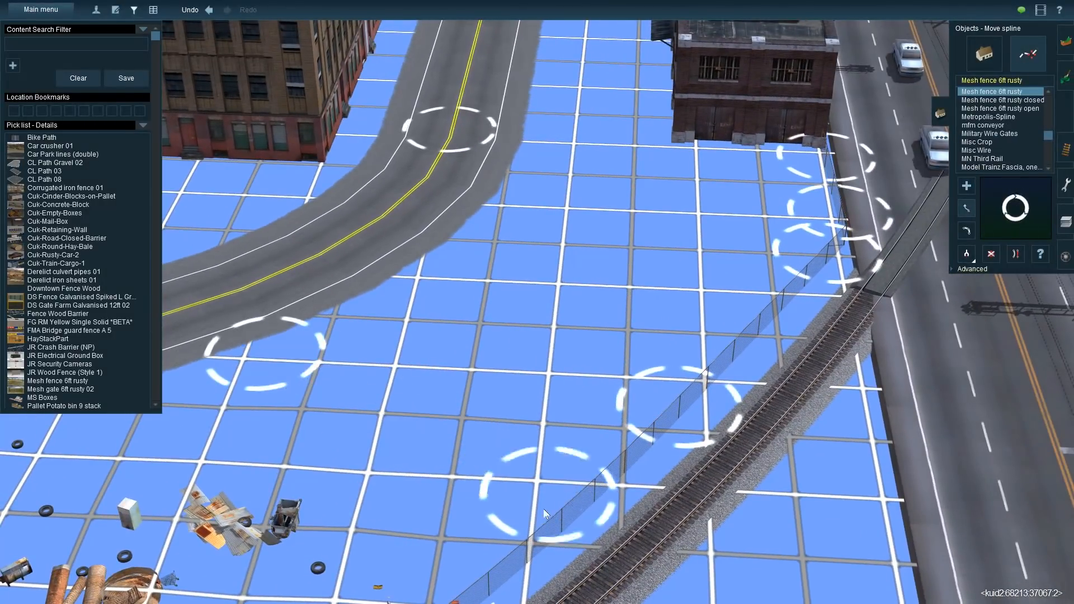
drag(543, 509, 454, 562)
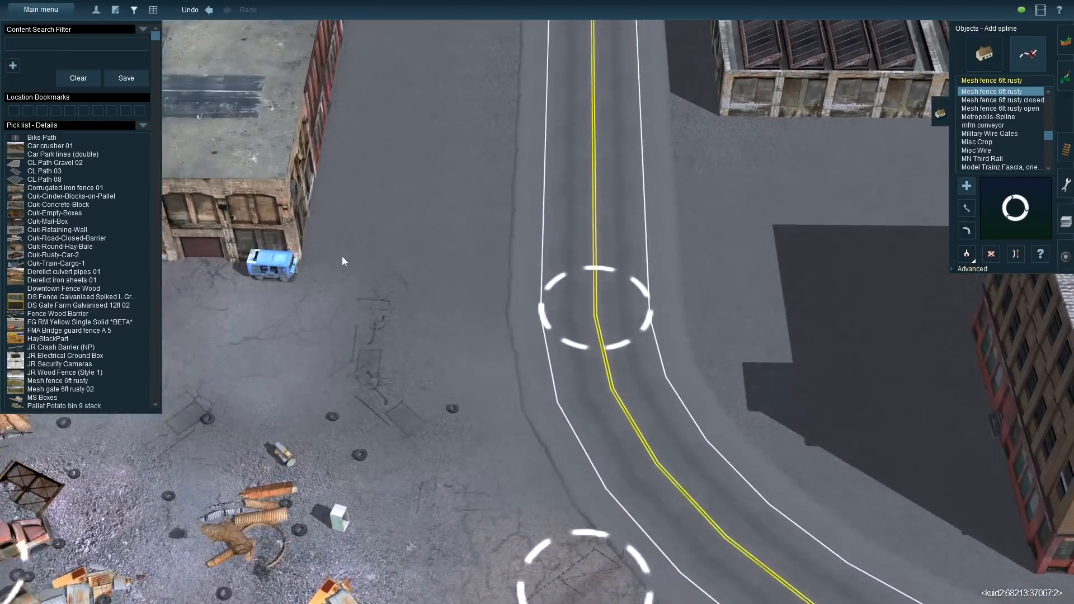
click(464, 306)
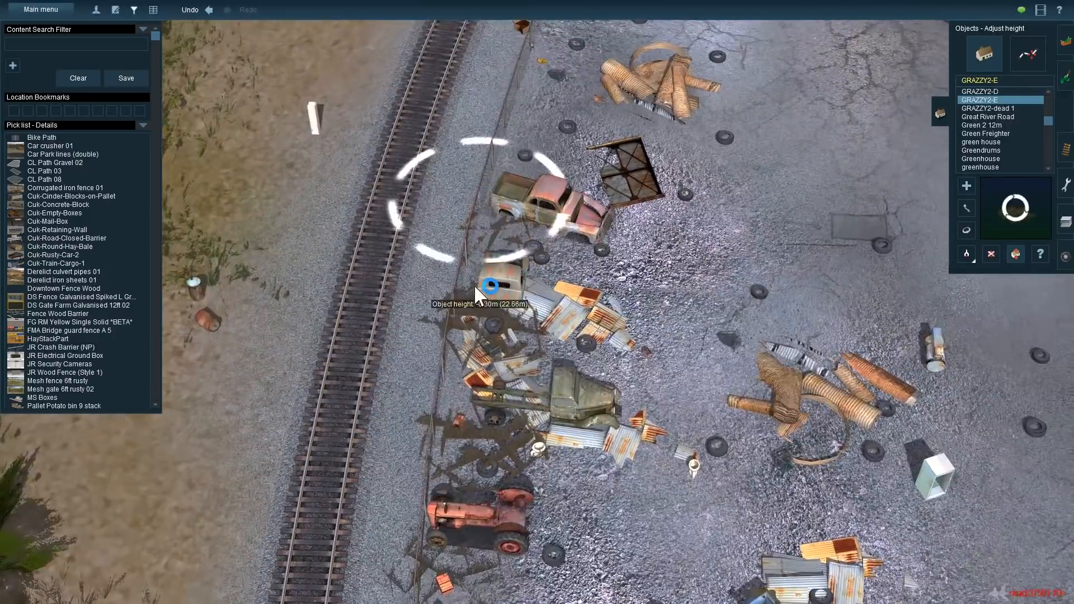
Scatter GRAZZY2 grass clumps along the junkyard fence, around the excavator and wrecks, and against the buildings
scroll(497, 313, down, 5)
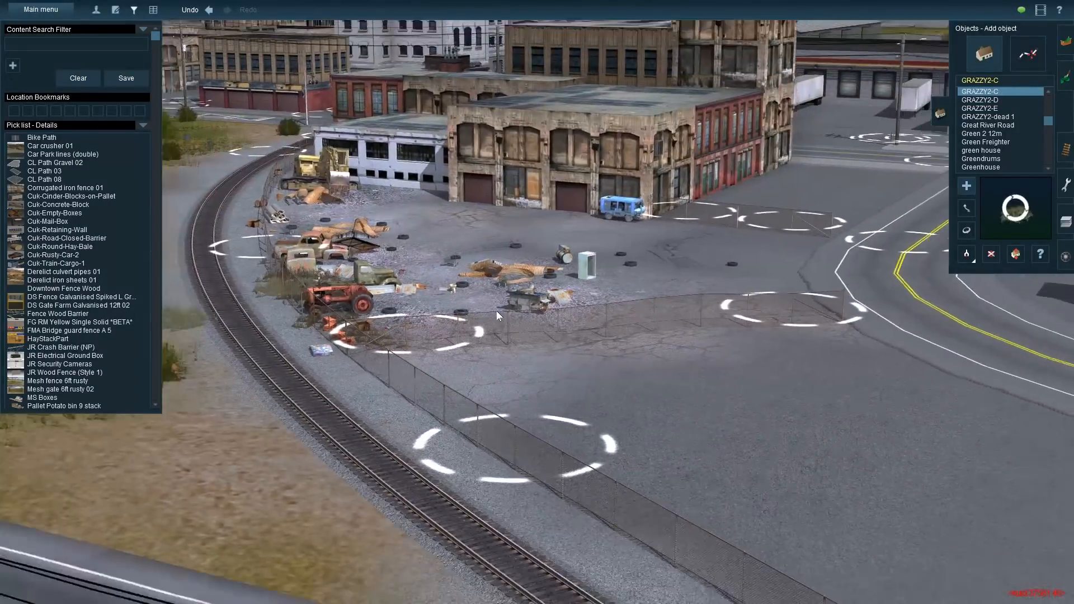
right_drag(464, 196, 689, 307)
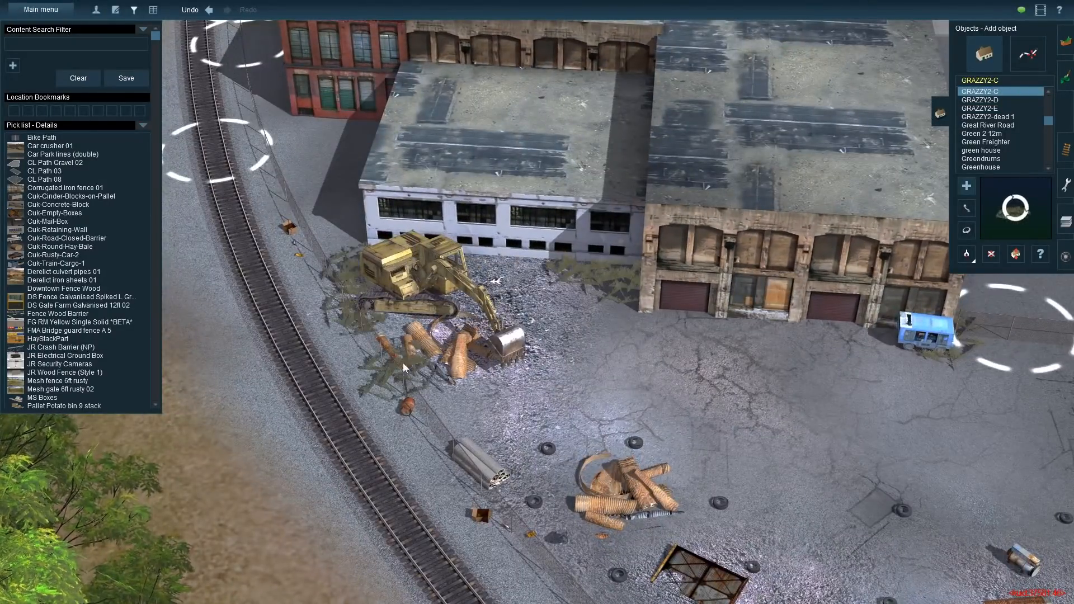
scroll(529, 231, down, 4)
right_drag(528, 232, 559, 280)
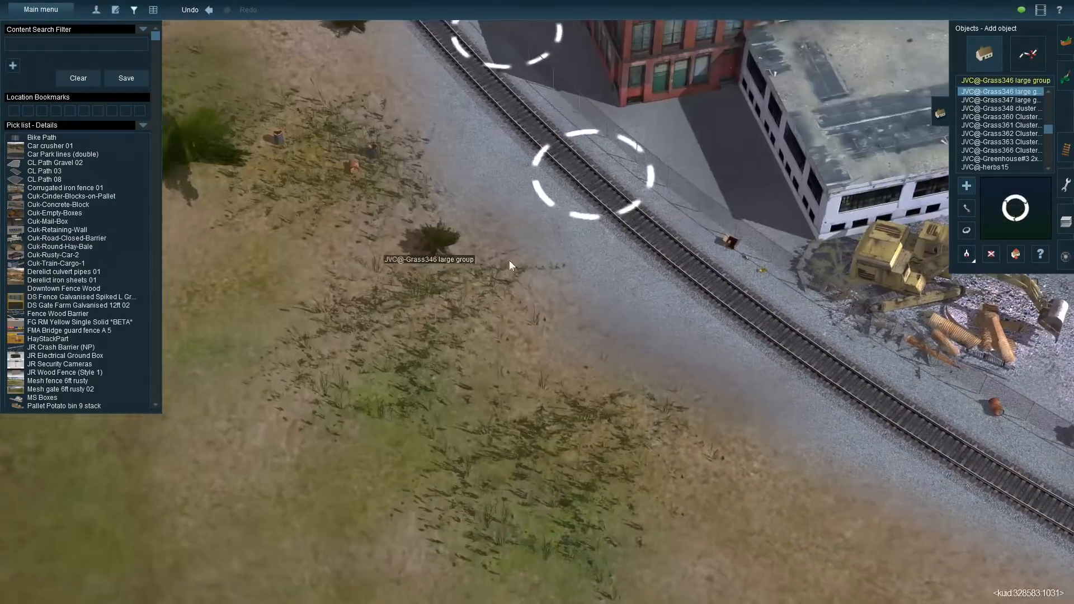
Place JVC(S5) Shrub A-II green beside the blue compressor and Shrub A-I green bushes along the mesh fences
scroll(509, 260, down, 5)
right_drag(559, 252, 603, 345)
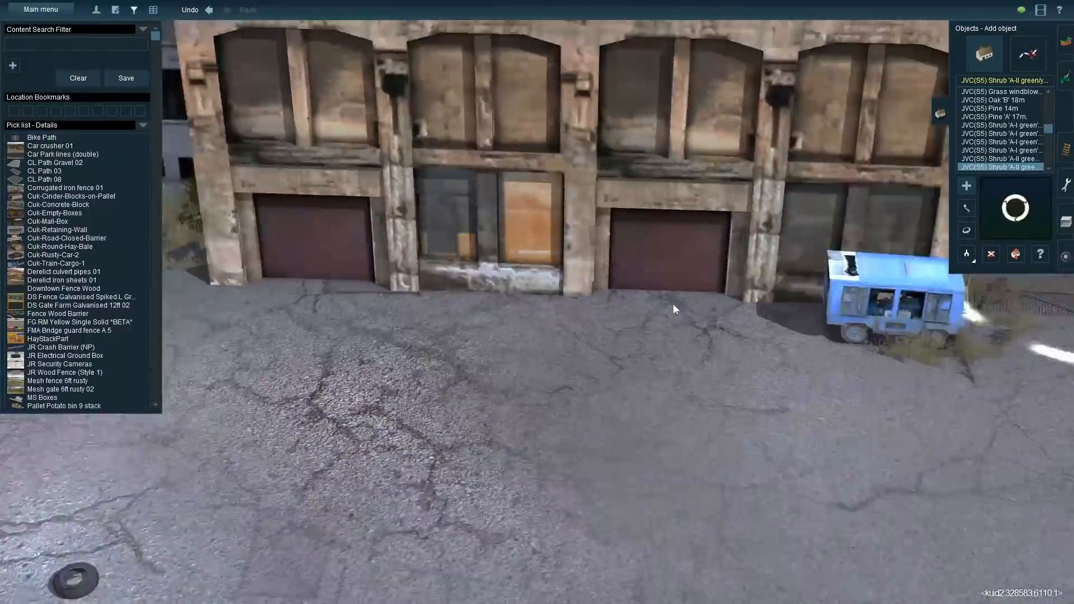
click(591, 325)
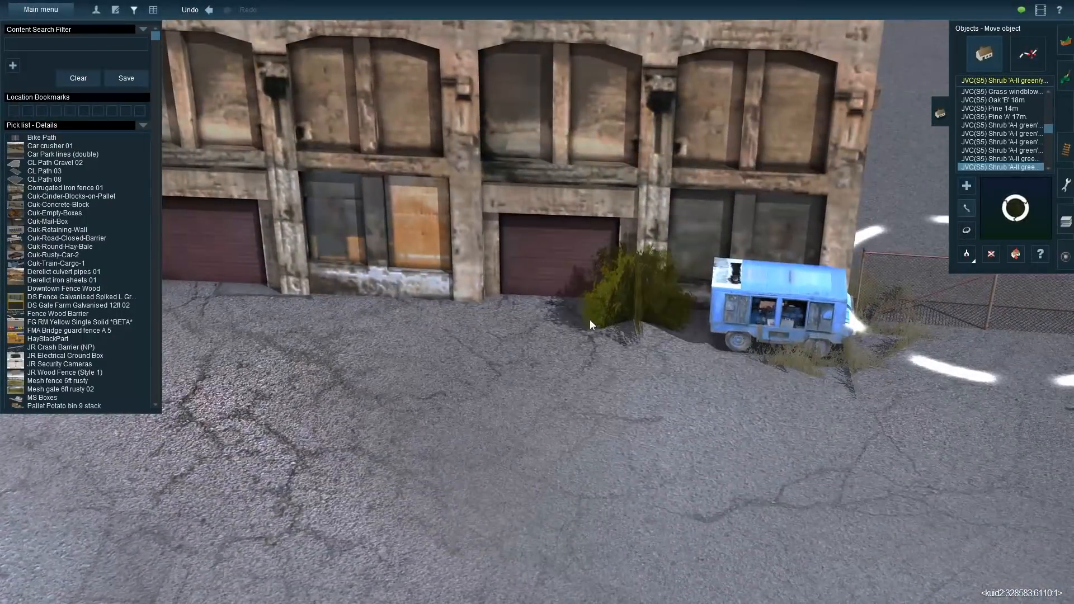
click(989, 150)
scroll(617, 325, down, 8)
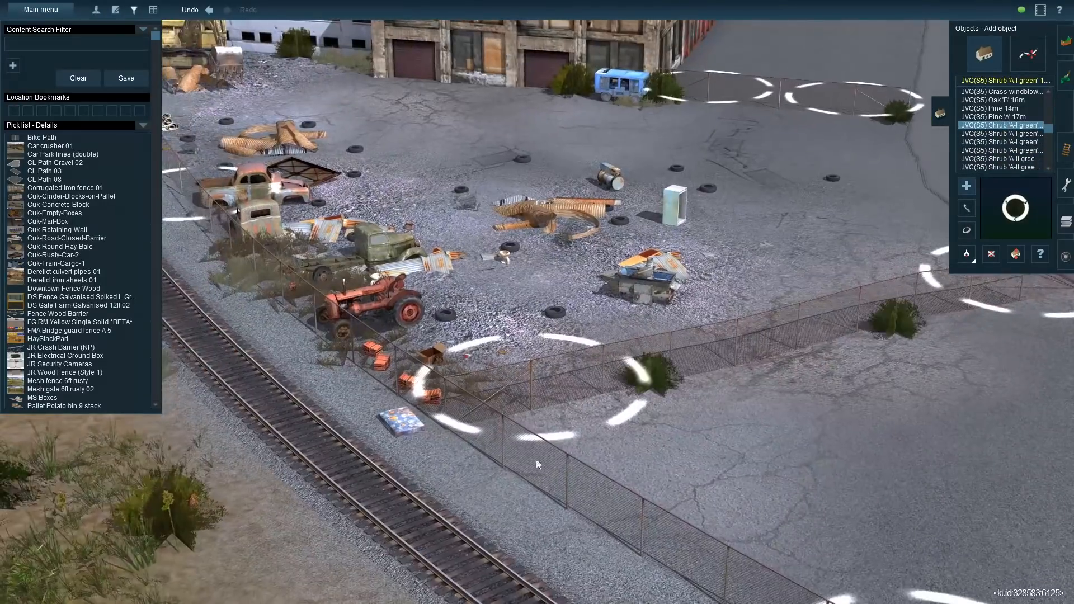
scroll(280, 348, down, 8)
right_click(637, 233)
scroll(636, 232, up, 6)
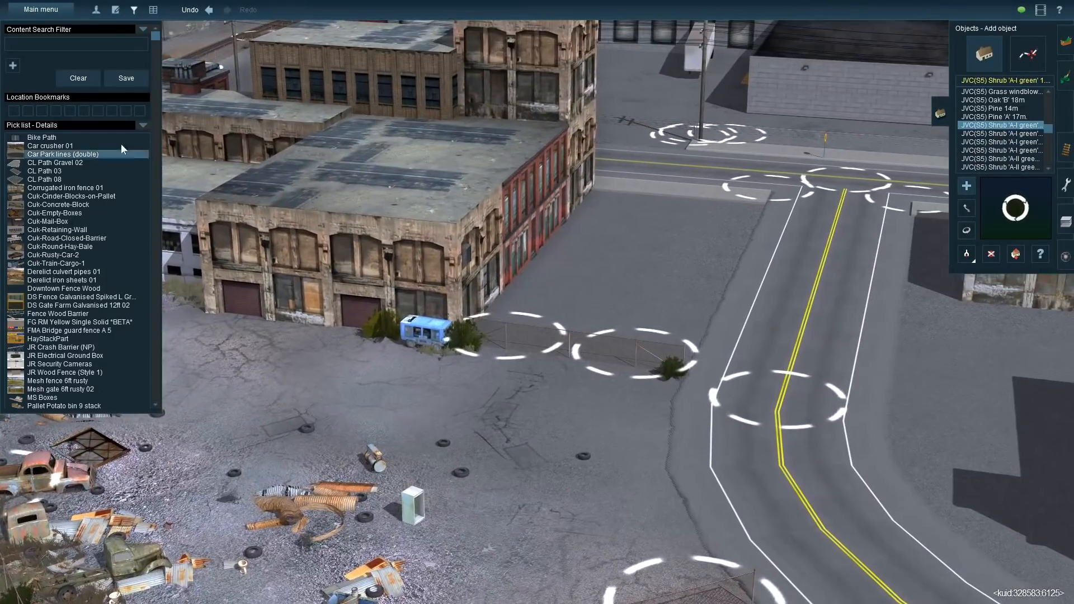
scroll(123, 260, down, 2)
scroll(123, 260, up, 2)
click(80, 44)
text(derelict)
key(BackSpace)
key(BackSpace)
key(BackSpace)
key(BackSpace)
key(BackSpace)
key(BackSpace)
key(BackSpace)
key(BackSpace)
Switch the pick list to Cars
click(143, 125)
mouse_move(152, 133)
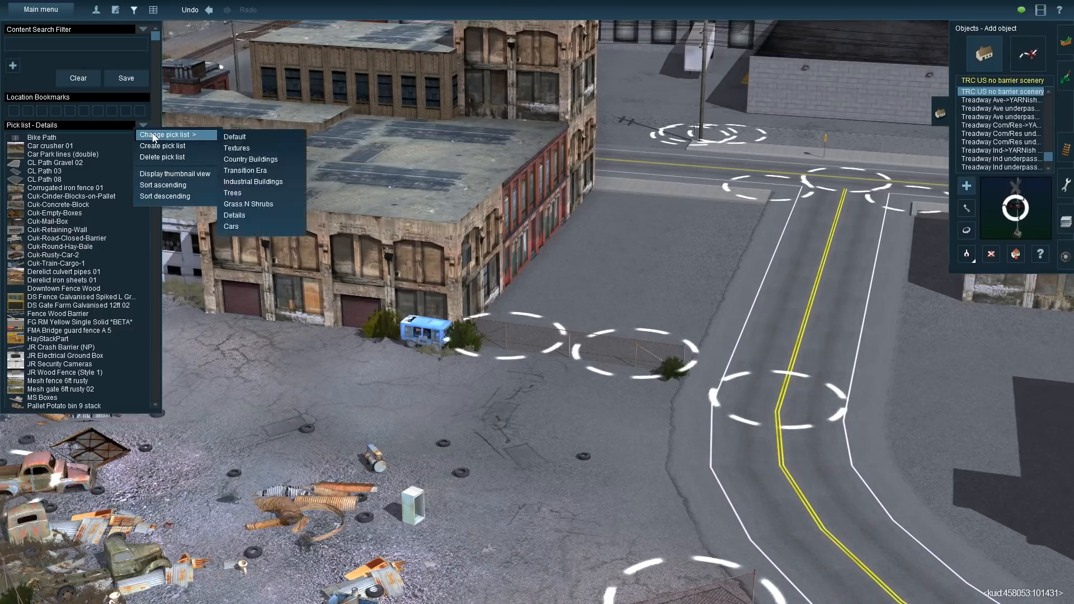
click(232, 226)
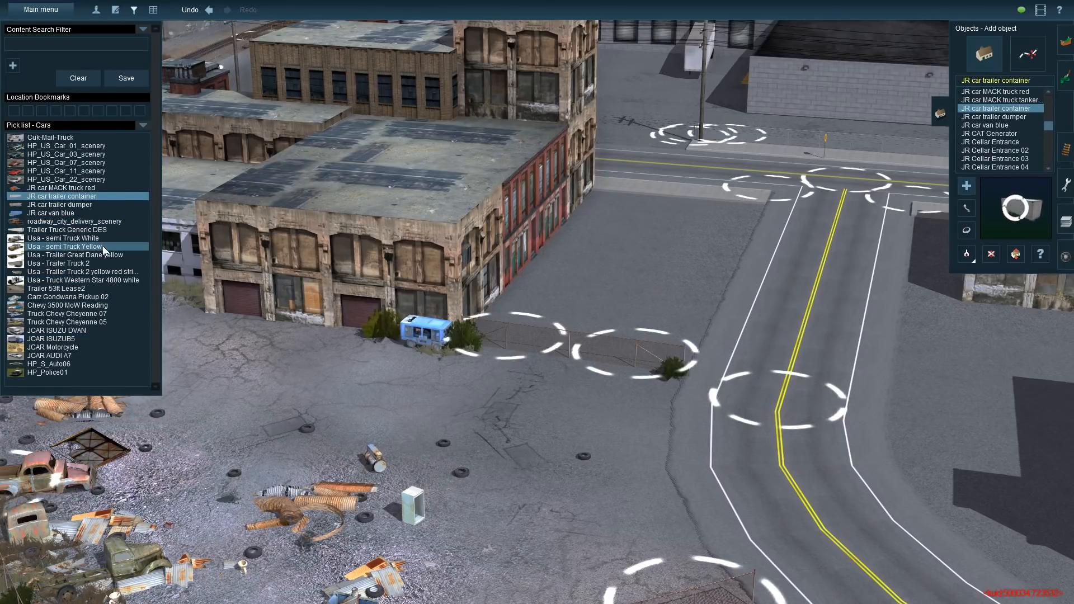
click(498, 335)
click(966, 231)
drag(498, 331, 379, 319)
click(991, 254)
click(492, 313)
Place a Trailer Truck Generic DES behind the short mesh fence, then rotate and reposition it beside the abandoned building
click(68, 230)
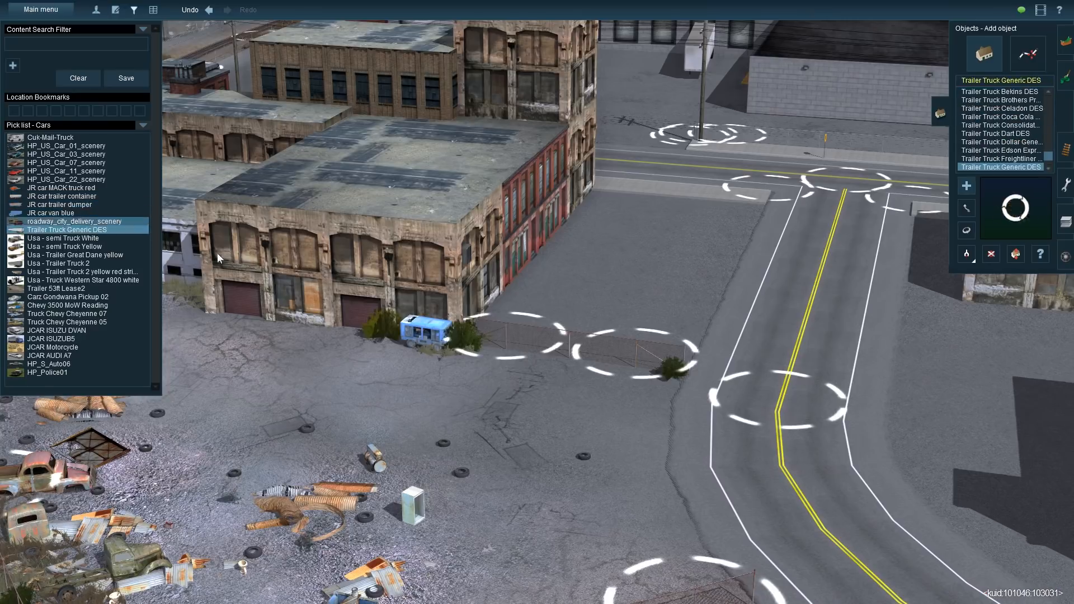
click(584, 330)
click(966, 230)
drag(584, 330, 430, 297)
click(967, 208)
drag(609, 314, 446, 371)
click(966, 231)
click(966, 208)
Place a roadway_city_delivery_scenery truck beside the abandoned building and rotate it into position
click(62, 222)
click(526, 313)
click(966, 231)
drag(564, 297, 505, 305)
scroll(503, 299, down, 5)
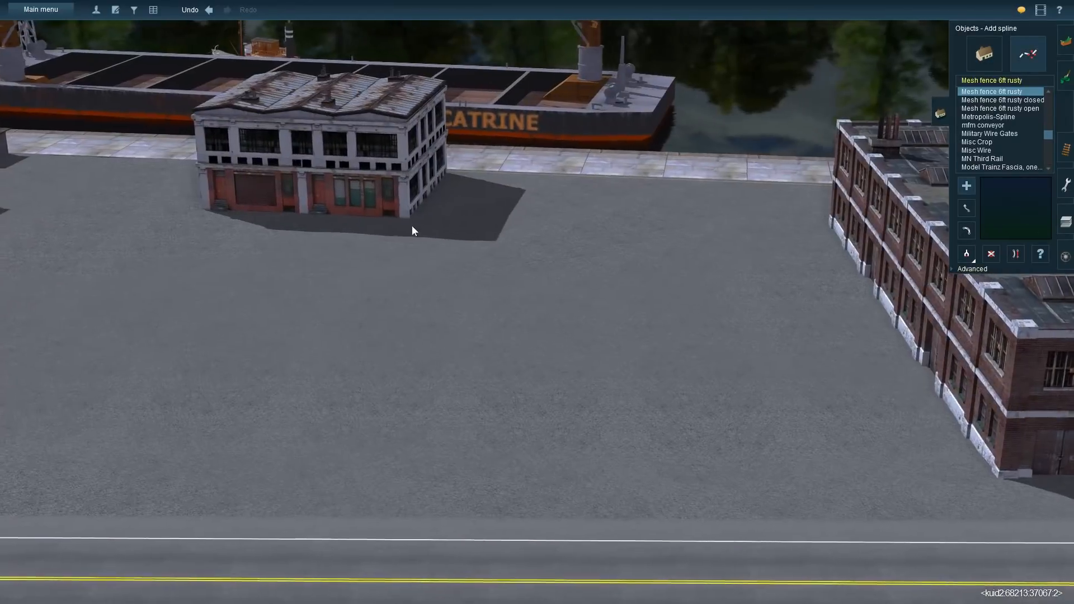
Lay Mesh fence 6ft rusty from the waterfront building to the road and along the roadside, inserting spline points in the roadside run
click(412, 226)
click(355, 492)
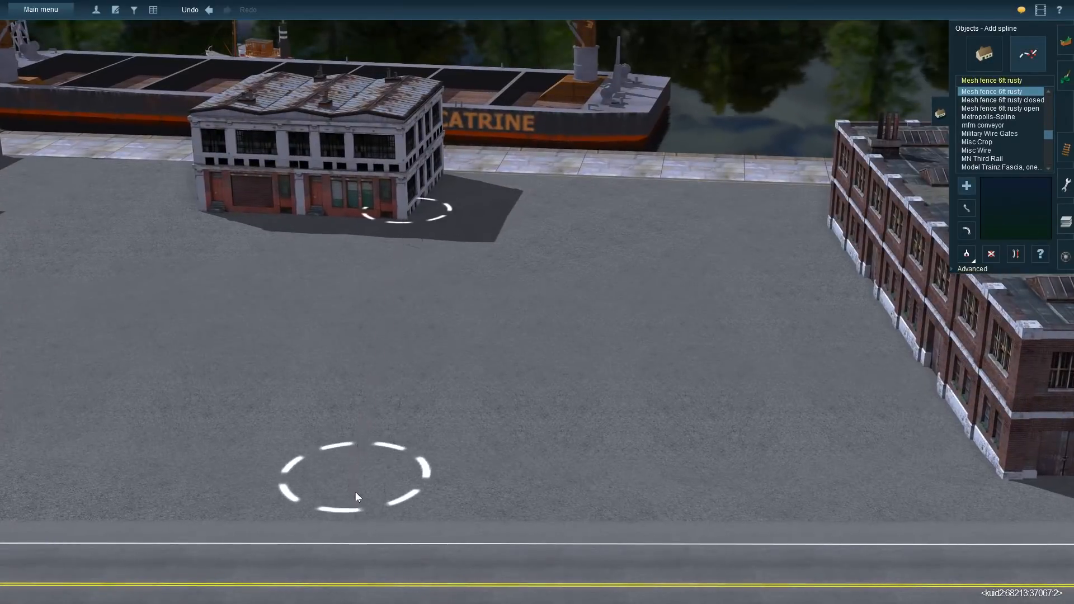
click(154, 9)
click(967, 208)
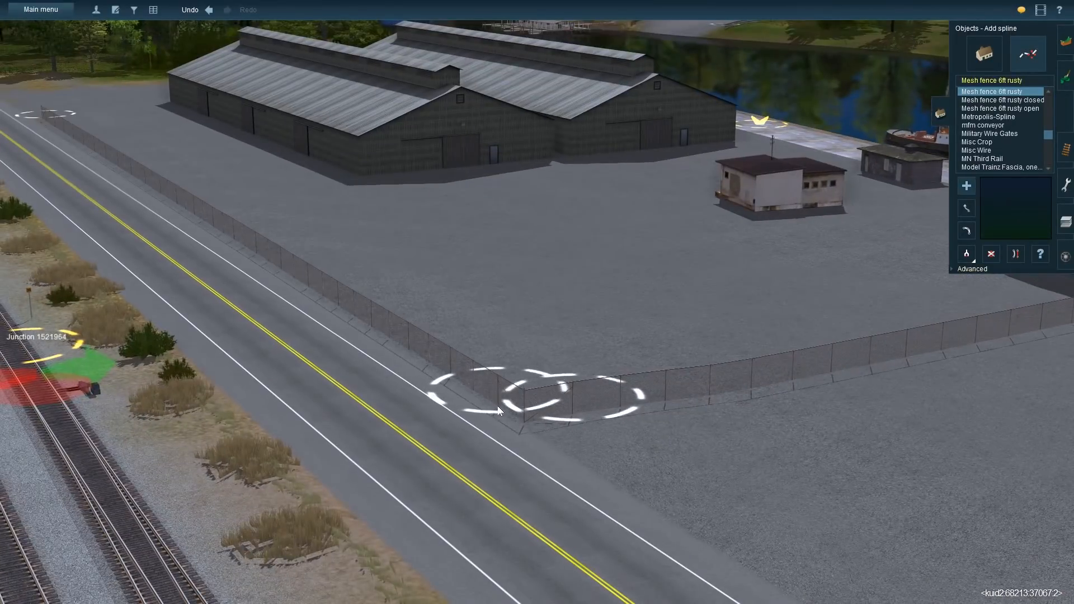
click(966, 209)
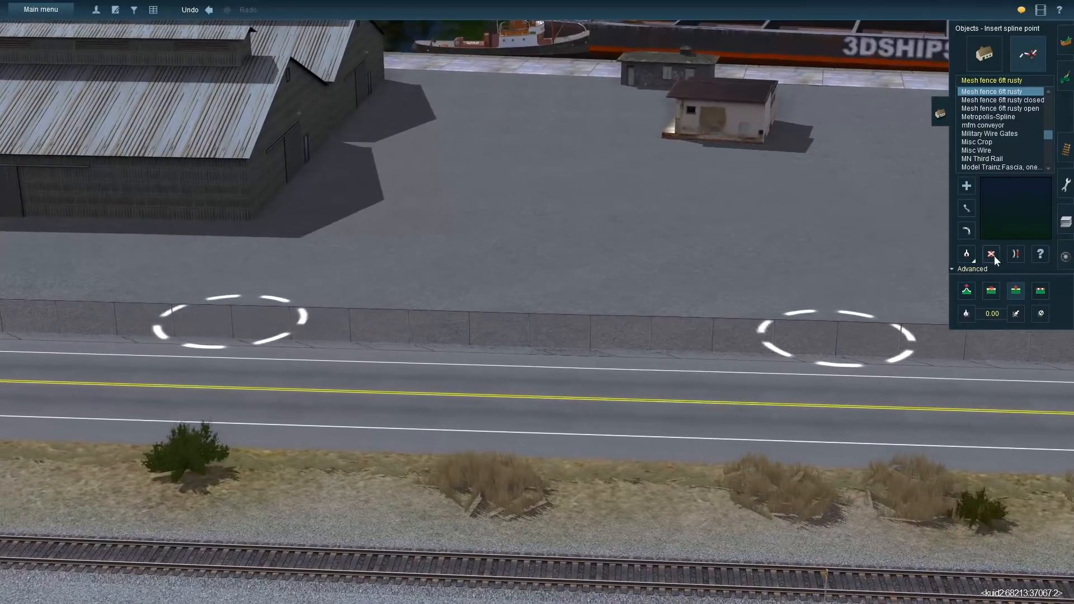
click(967, 230)
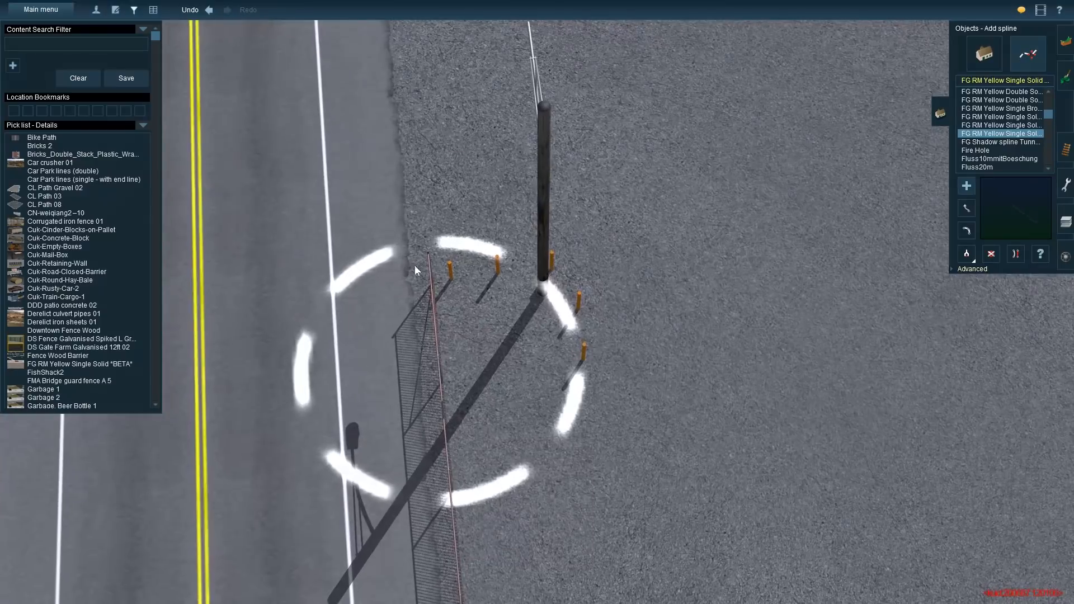
Draw an FG RM Yellow Single Solid line curving around the lamp post's bollards at the fence end and adjust its points
click(638, 267)
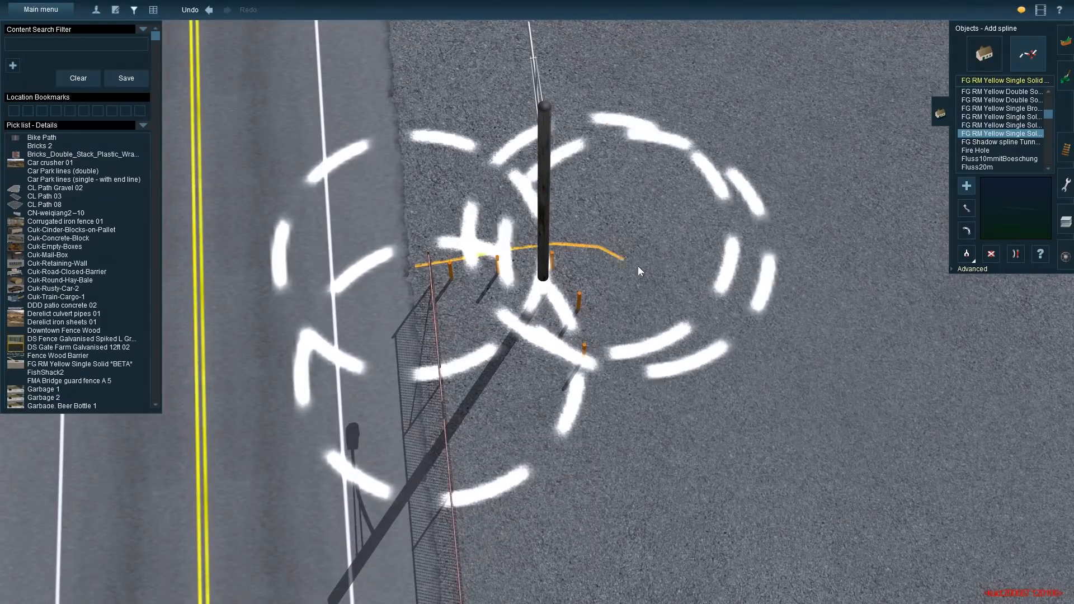
click(684, 421)
drag(589, 242, 547, 238)
drag(653, 295, 620, 291)
drag(679, 422, 628, 431)
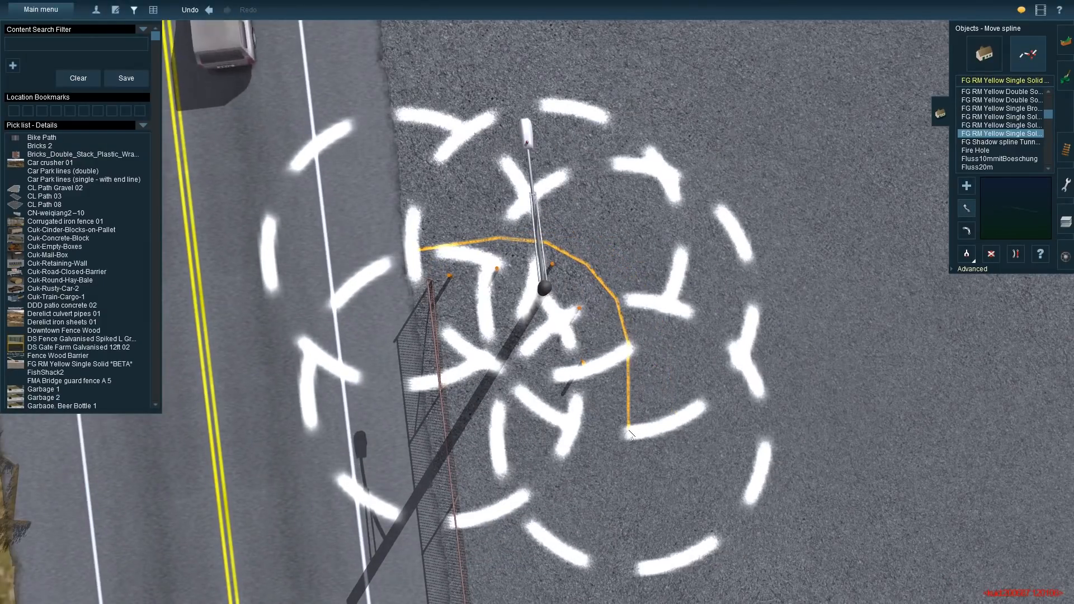
drag(618, 292, 604, 289)
drag(541, 233, 535, 237)
Draw a second FG RM Yellow Single Solid line around the bollards of the opposite lamp post
click(967, 186)
click(596, 281)
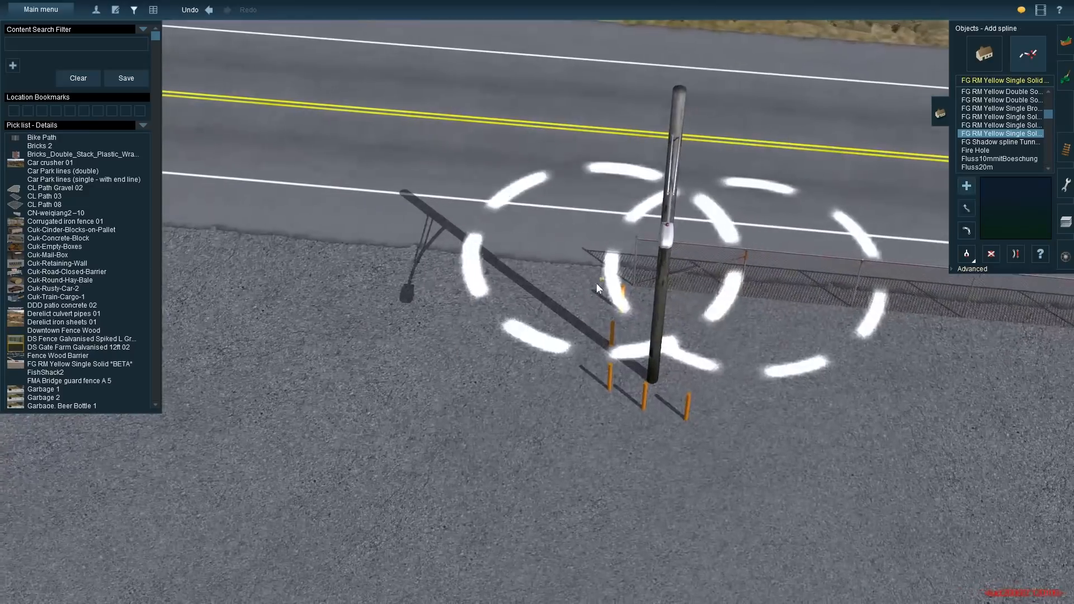
click(588, 369)
click(613, 420)
click(774, 450)
click(967, 231)
click(967, 208)
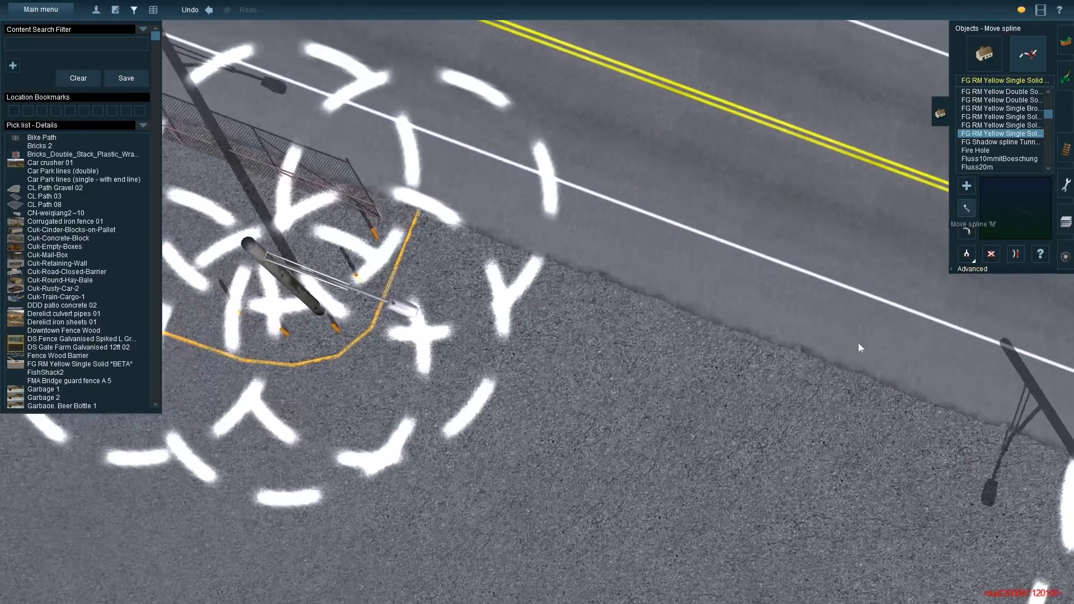
Add another point to the second yellow line and reposition its points into a smooth curve around the bollards
drag(577, 364, 635, 392)
drag(734, 390, 751, 403)
click(967, 231)
click(682, 396)
click(966, 209)
drag(635, 392, 656, 394)
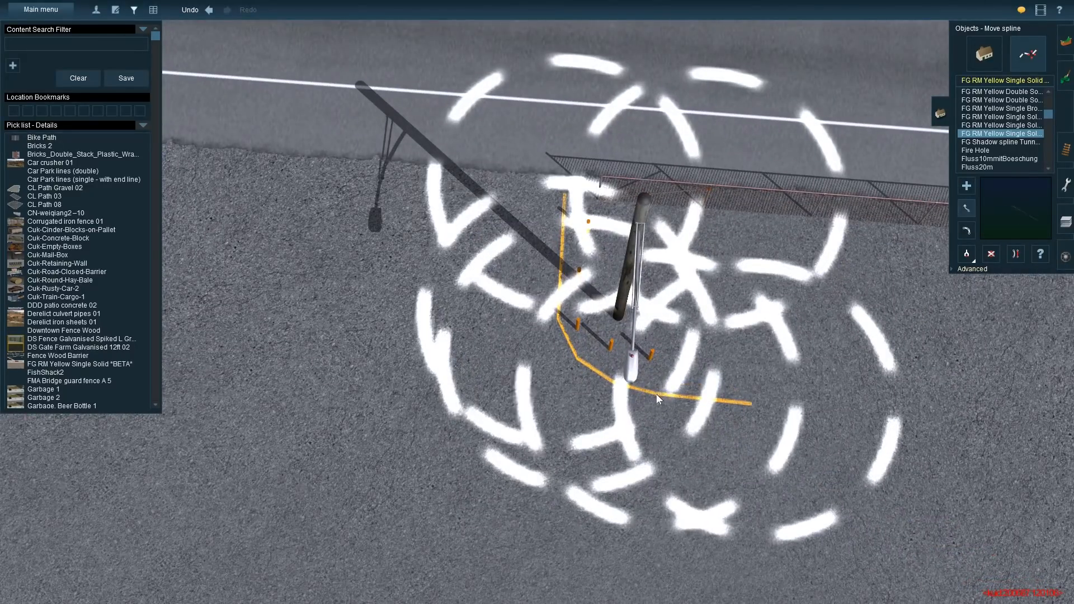
right_click(360, 249)
drag(324, 266, 335, 247)
drag(466, 302, 431, 305)
drag(334, 248, 332, 252)
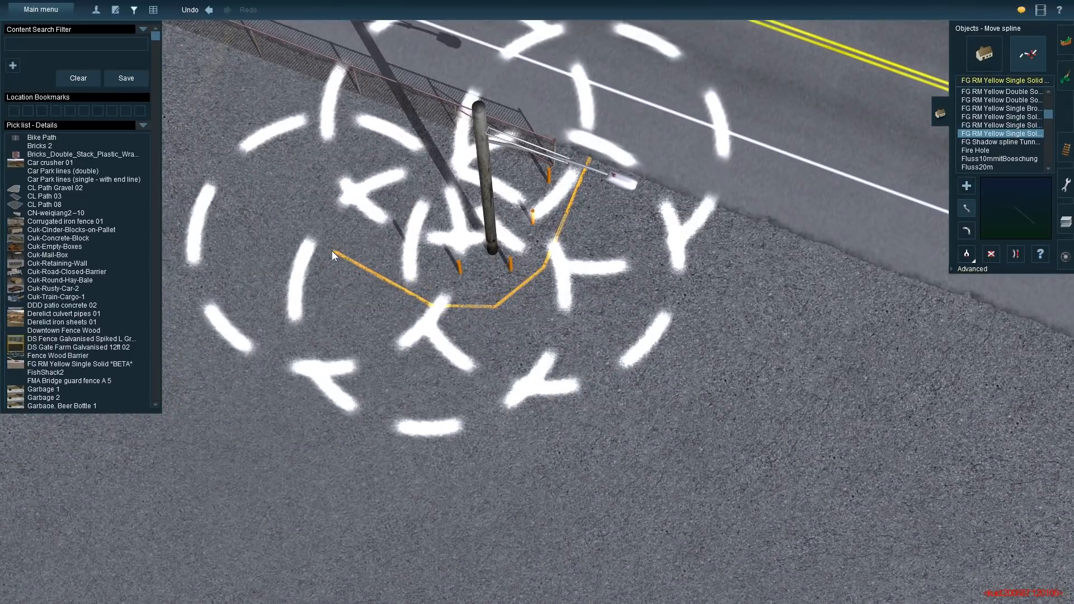
Lay a row of single Car Park lines along the roadside fence between the fence corner and the lamp post
scroll(517, 327, down, 4)
middle_drag(517, 328, 432, 109)
key(F8)
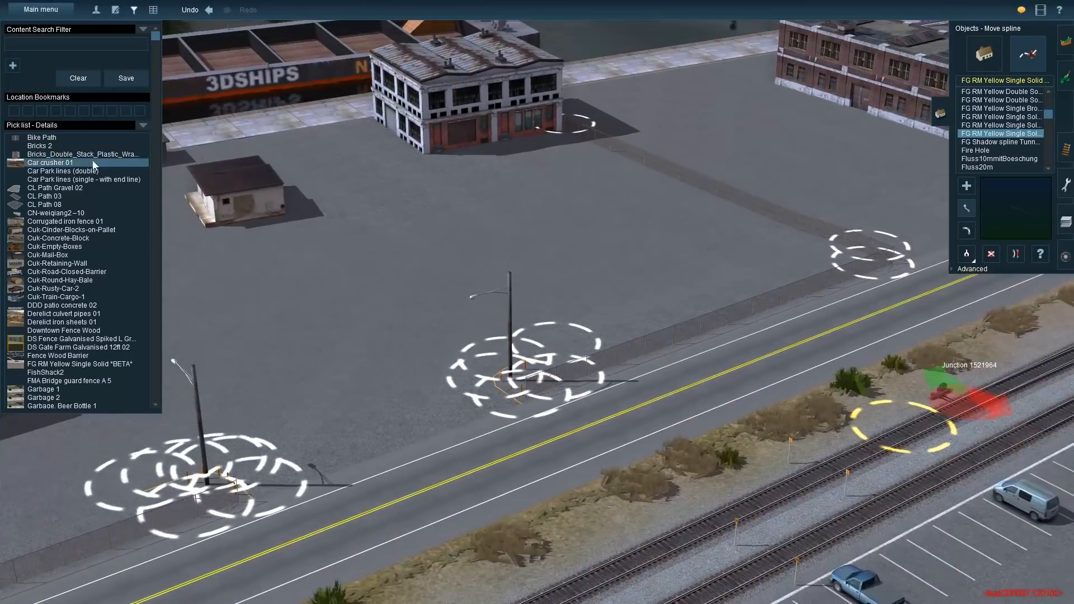
click(84, 179)
click(208, 11)
scroll(989, 162, down, 1)
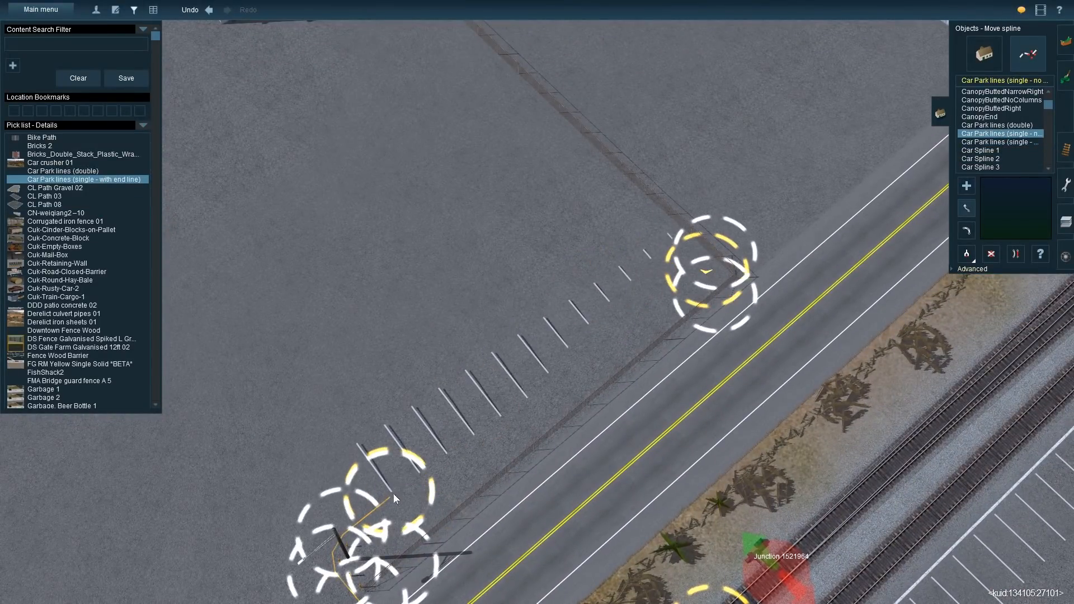
Shift the parking lines' end points into alignment using the wireframe grid and apply a vertex height of 22.33
right_drag(513, 371, 731, 372)
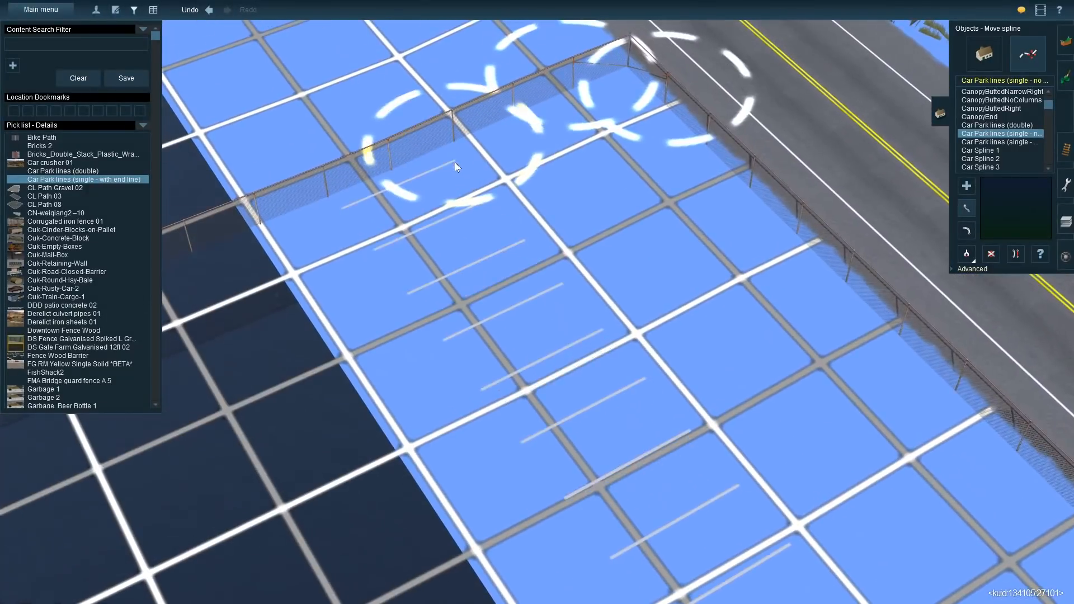
scroll(576, 292, up, 3)
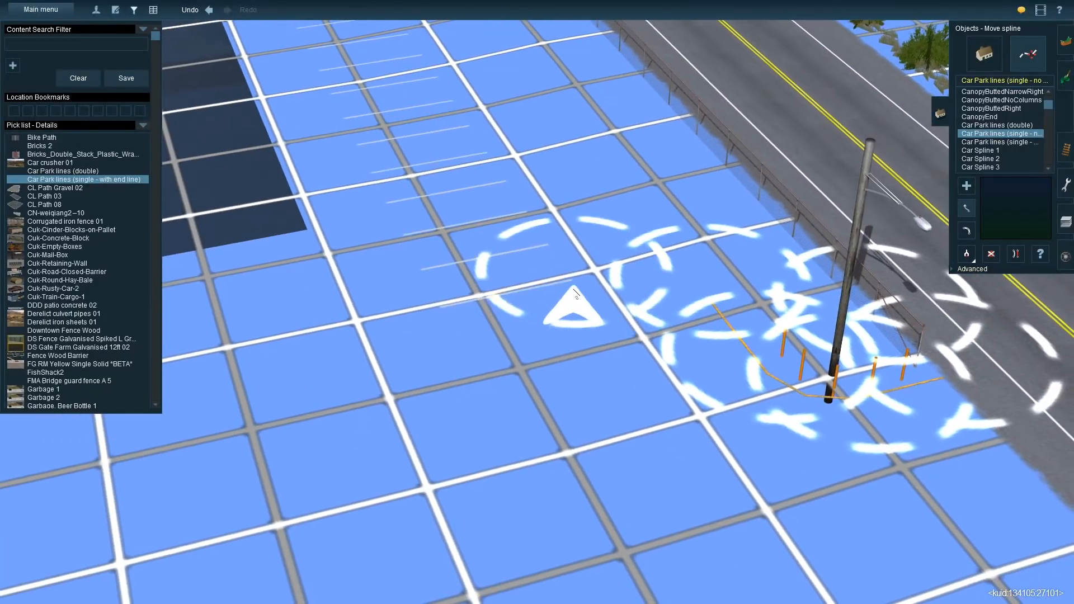
click(974, 270)
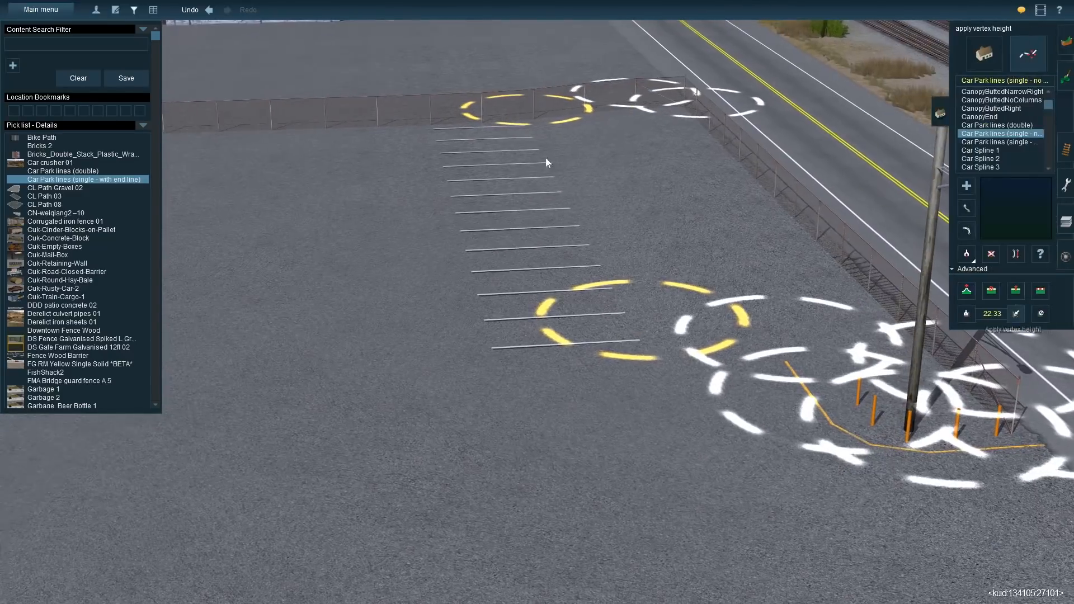
click(1024, 60)
Insert points in the roadside fence and move its fence line inward along the ends of the parking lines
key(Up)
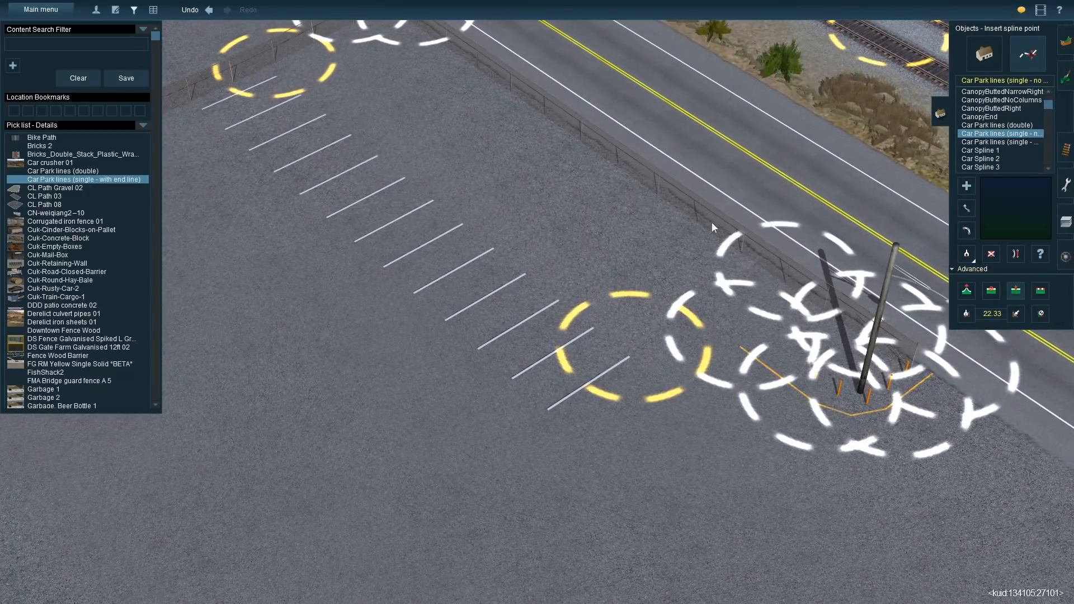
click(712, 224)
drag(713, 223, 671, 336)
key(Up)
key(Down)
drag(422, 72, 313, 144)
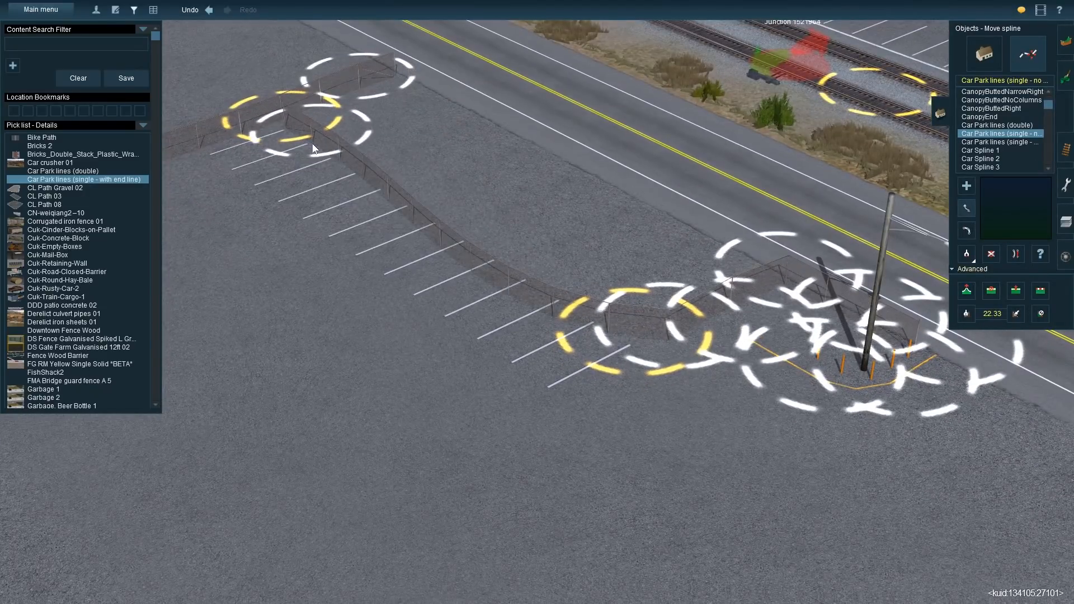
Position the fence points beside the last parking line and near the lamp post using the wireframe grid
key(Up)
key(F8)
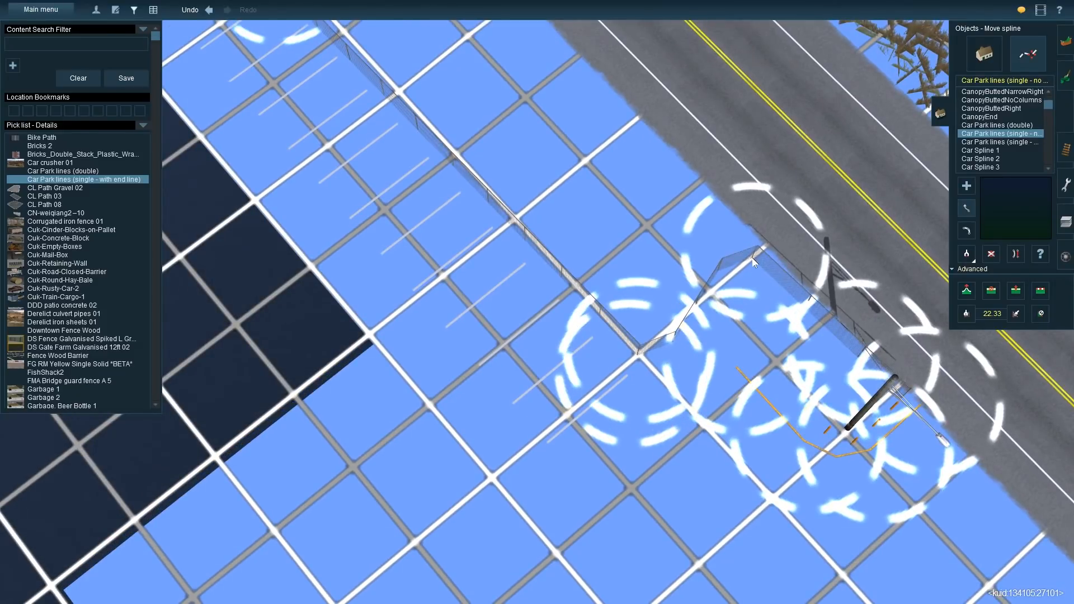
right_click(418, 205)
key(Down)
right_click(660, 311)
key(F8)
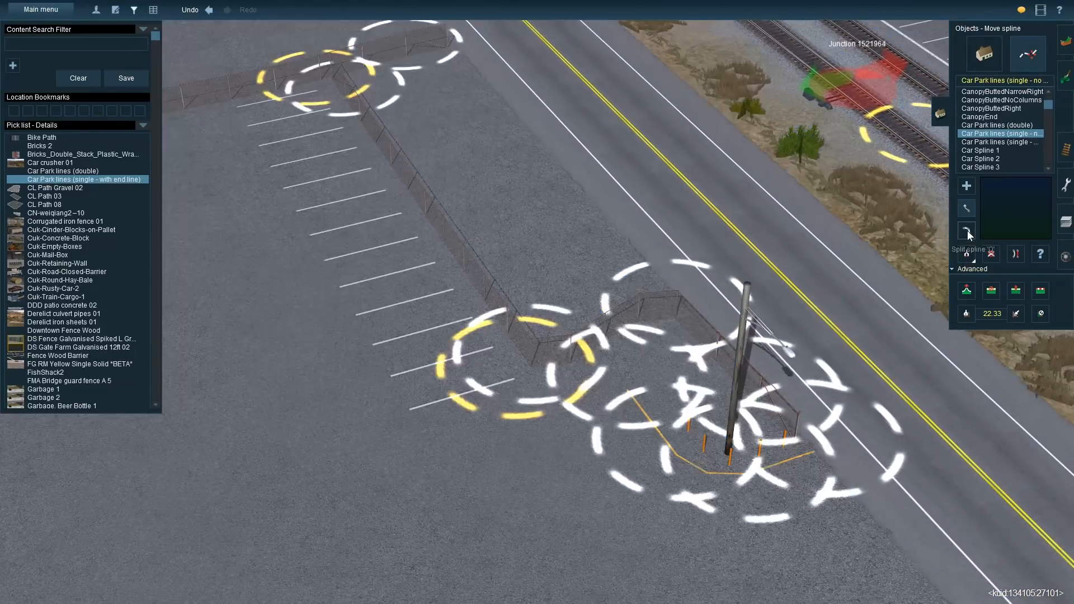
Split the fence spline at the corner beside the last parking line and undo the stray point moves
click(967, 231)
key(ctrl+z)
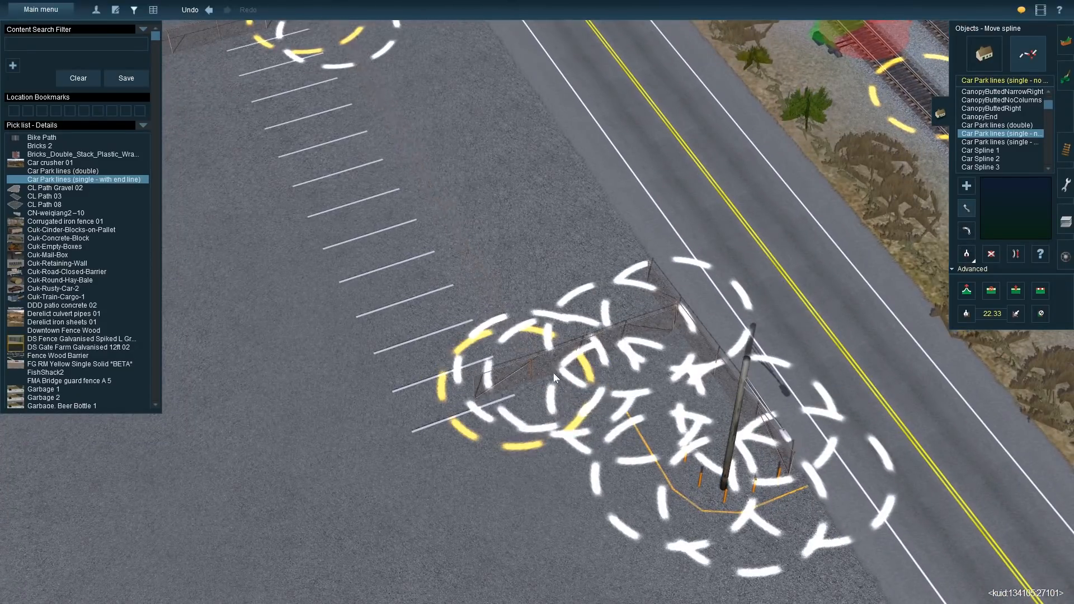
scroll(531, 400, up, 5)
right_click(542, 398)
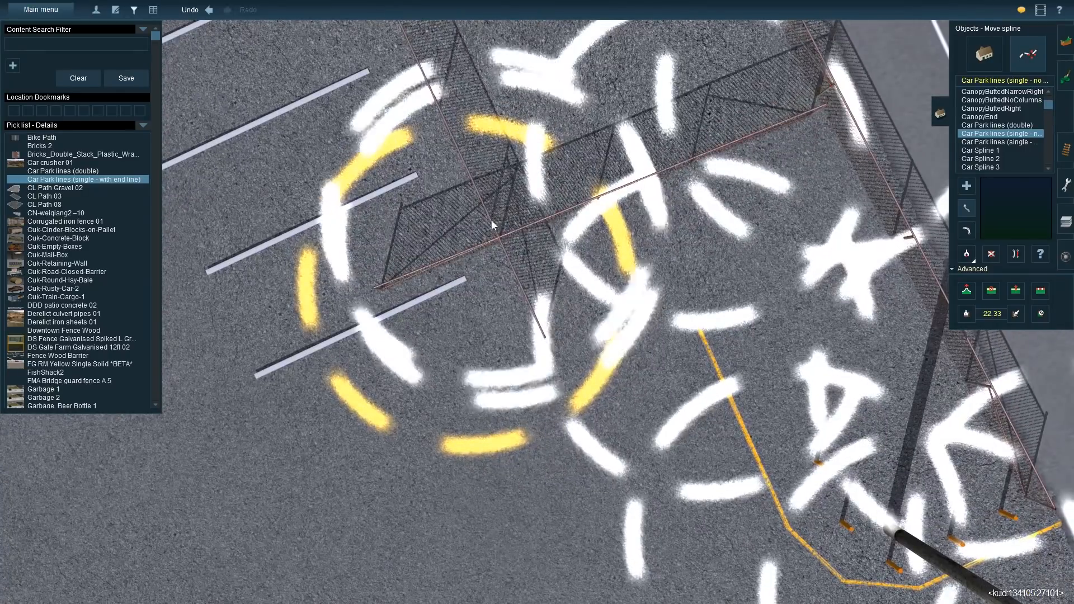
drag(484, 236, 495, 248)
key(ctrl+z)
key(ctrl+z)
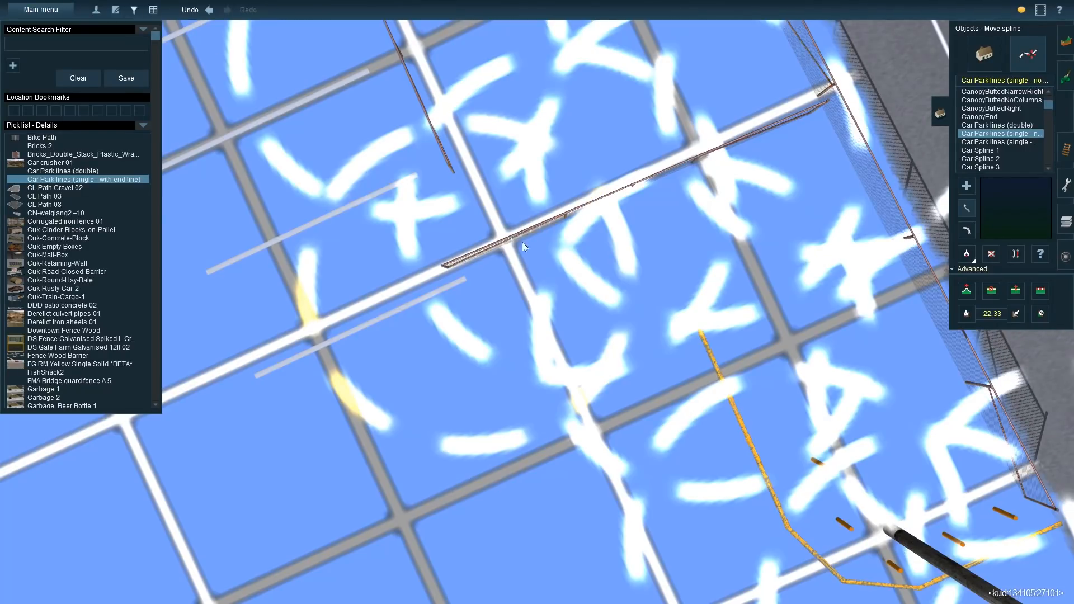
Reposition the split fence ends so the sections meet in sharp corners beside the last parking line and the road
drag(566, 217, 620, 195)
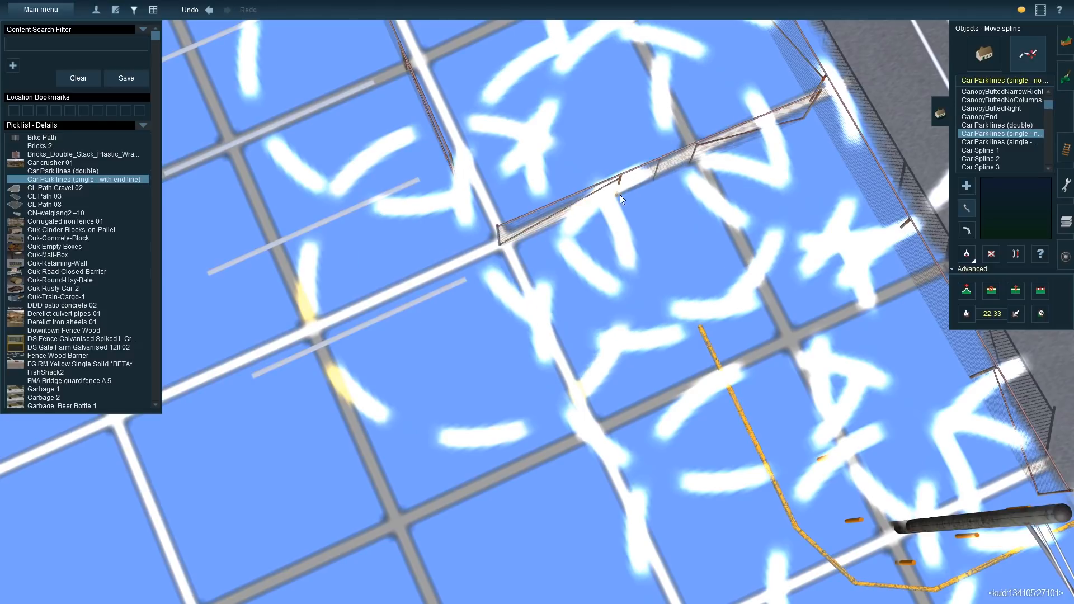
key(Left)
scroll(562, 288, down, 2)
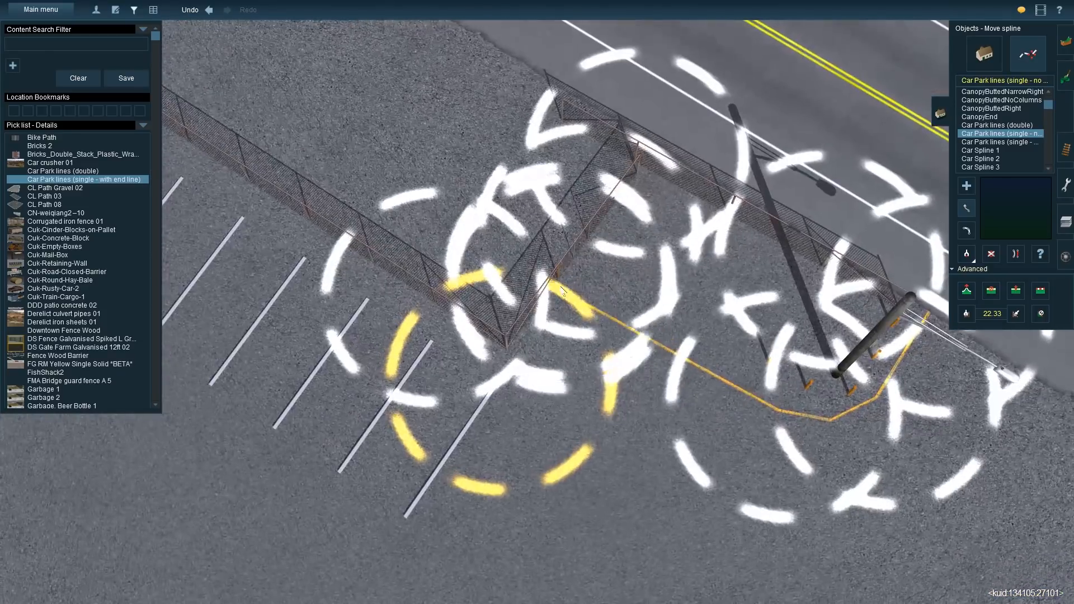
drag(640, 148, 664, 171)
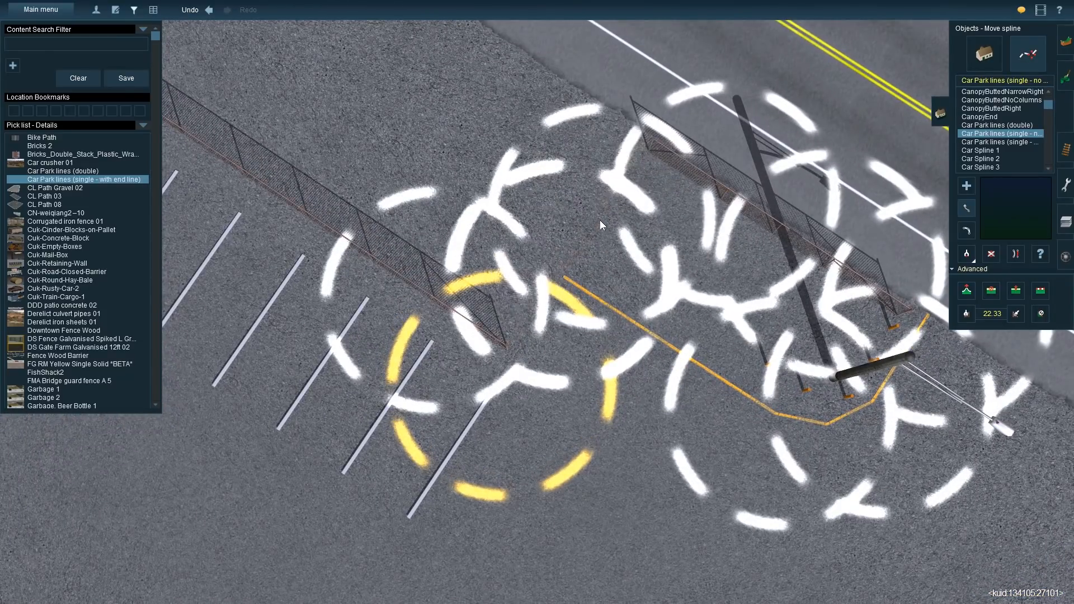
key(Down)
key(Left)
Sample a dry grass ground texture and paint it over the strip between the relocated fence and the road
click(1065, 77)
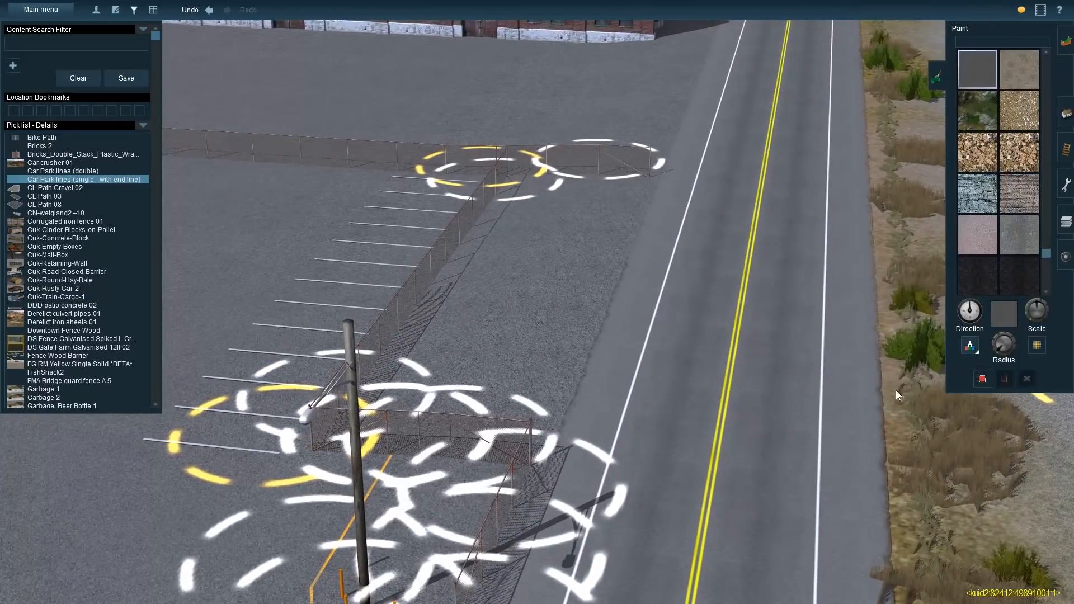
key(g)
mouse_move(612, 258)
mouse_down()
mouse_move(647, 222)
mouse_move(610, 204)
mouse_up()
click(968, 345)
click(618, 256)
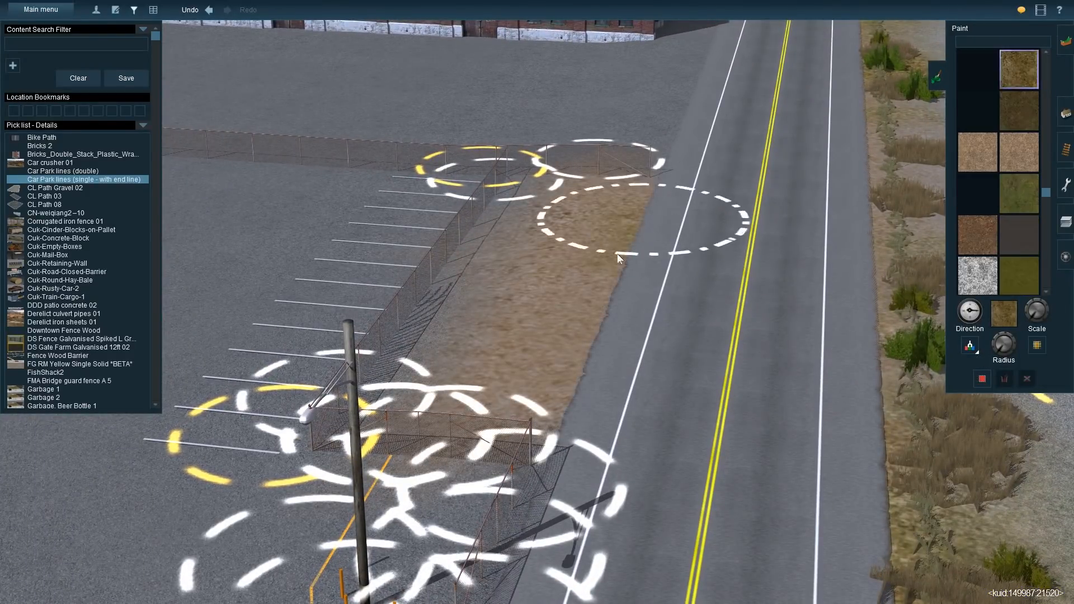
Plant GRAZZY grass clumps and green shrubs over the painted strip outside the parking lot fence
click(1066, 113)
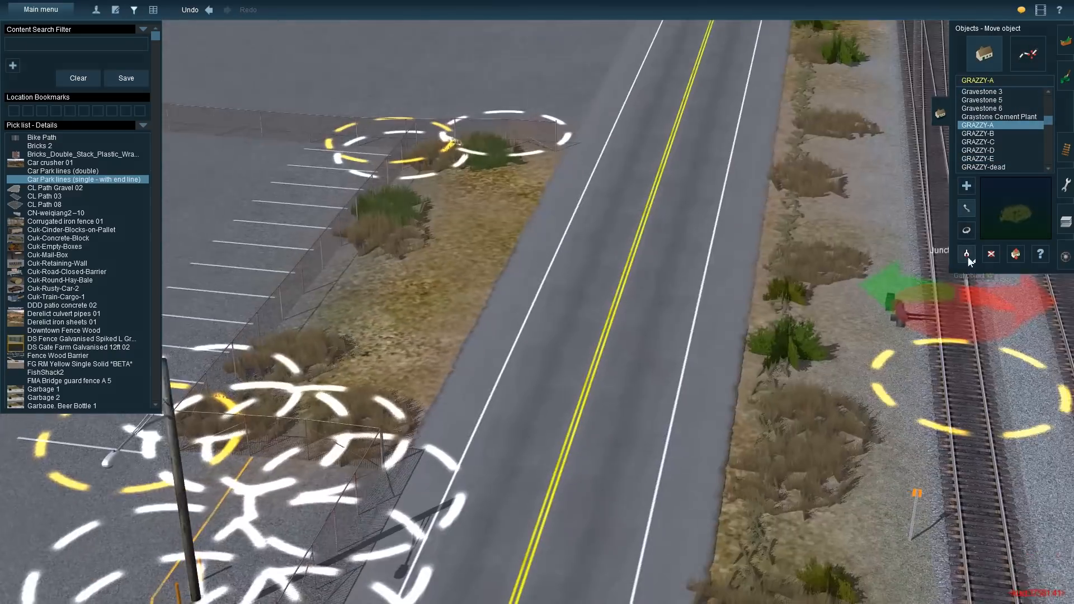
click(968, 255)
click(772, 285)
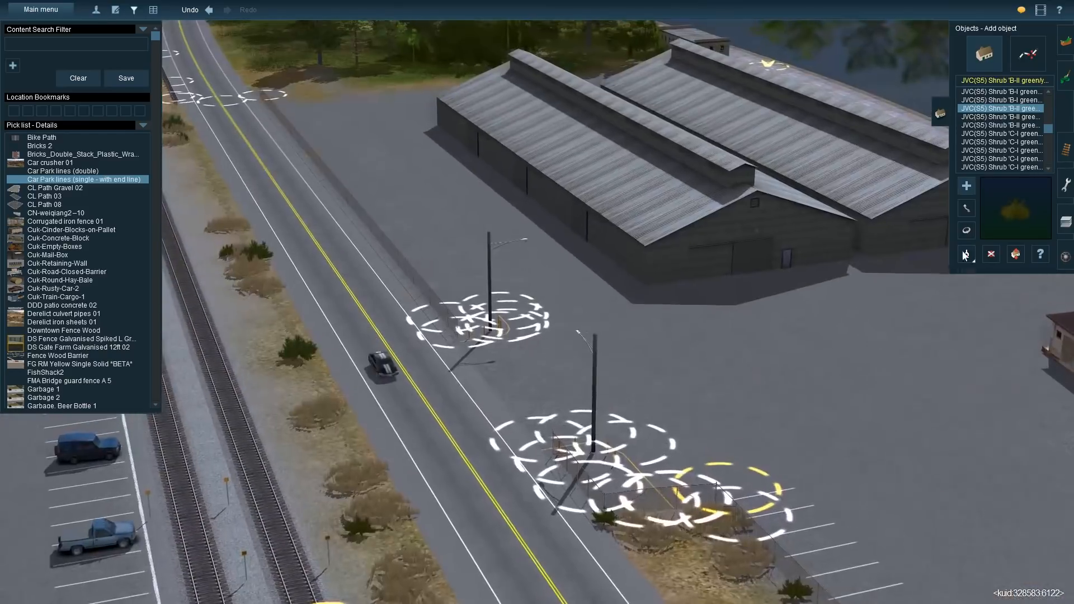
Plant GRAZZY-dead clumps and JVC(S5) Shrub 'C-I green' 7m along the forest edge beside the lot
click(969, 256)
click(285, 375)
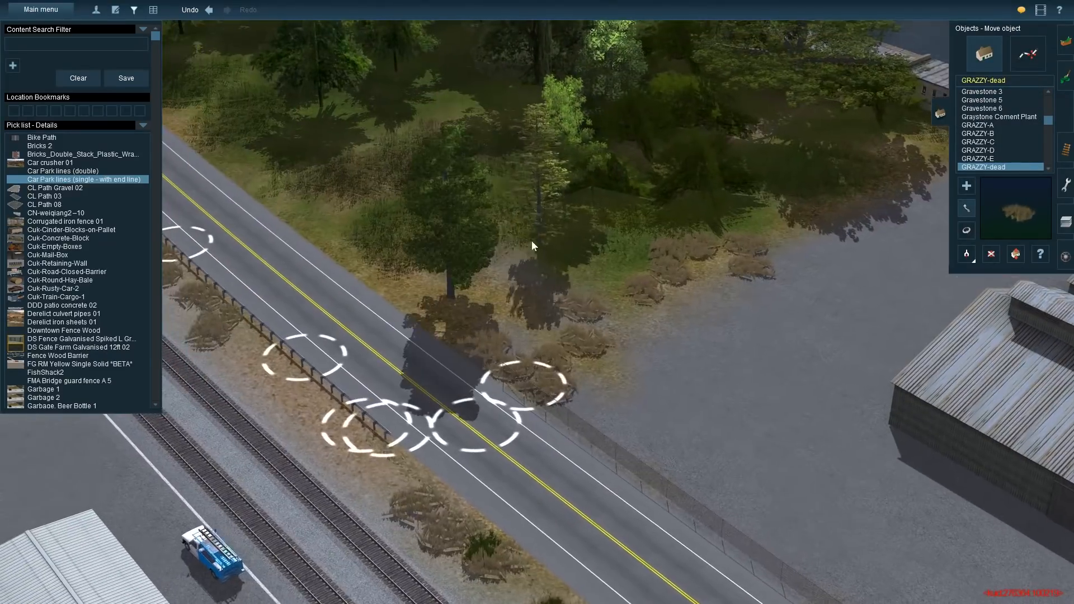
click(968, 256)
click(684, 147)
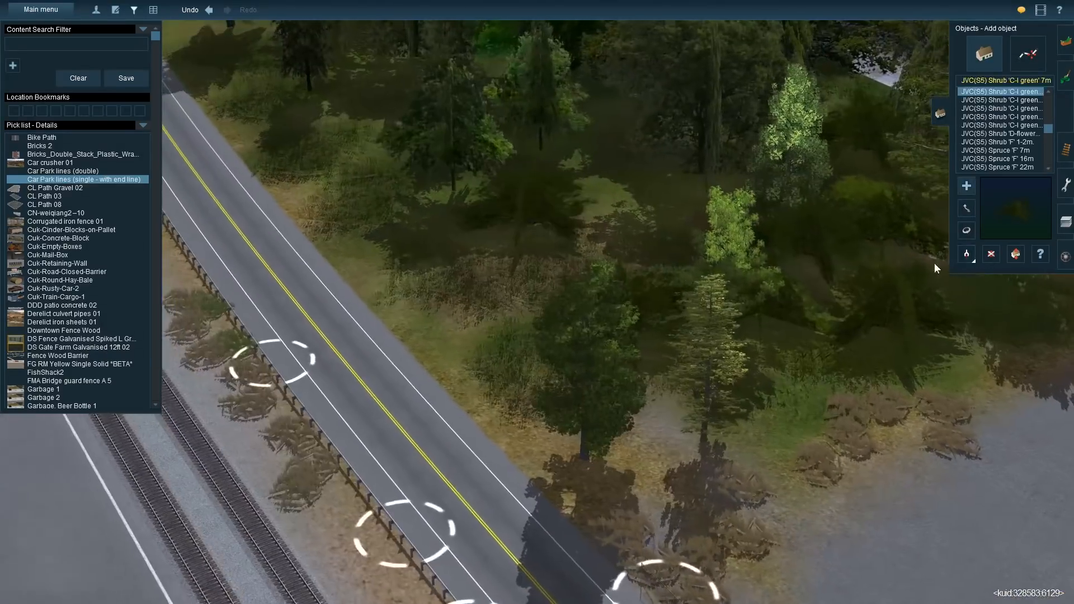
click(968, 256)
click(785, 351)
Paint the cracked asphalt texture over the lot between the forest edge and the warehouse, varying the texture direction
click(1066, 77)
click(970, 346)
click(712, 348)
scroll(1008, 175, down, 2)
click(1019, 111)
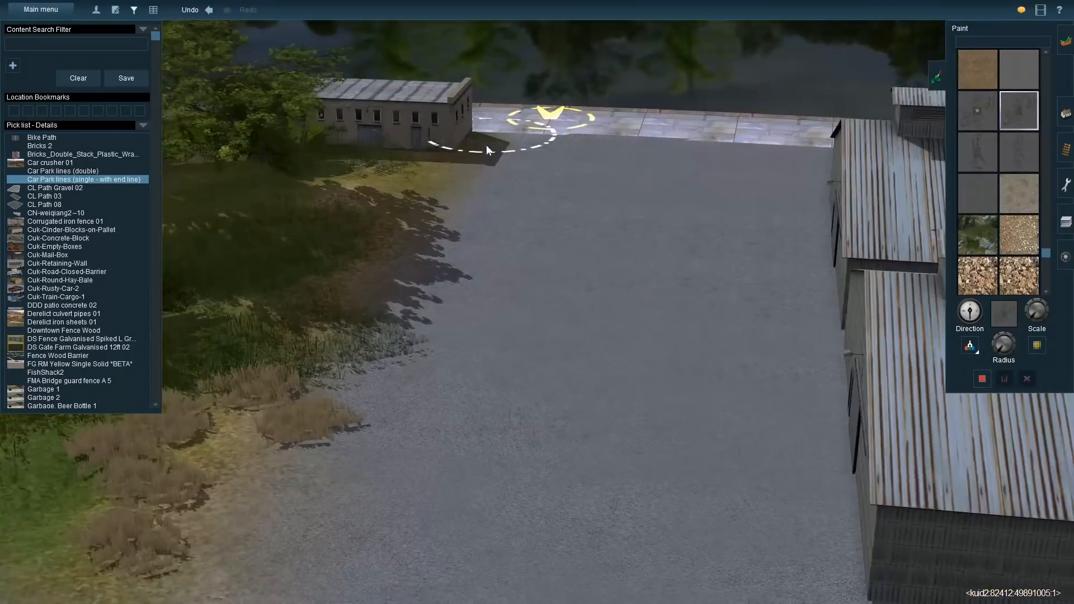
scroll(420, 399, down, 3)
drag(437, 432, 917, 441)
key(bracketright)
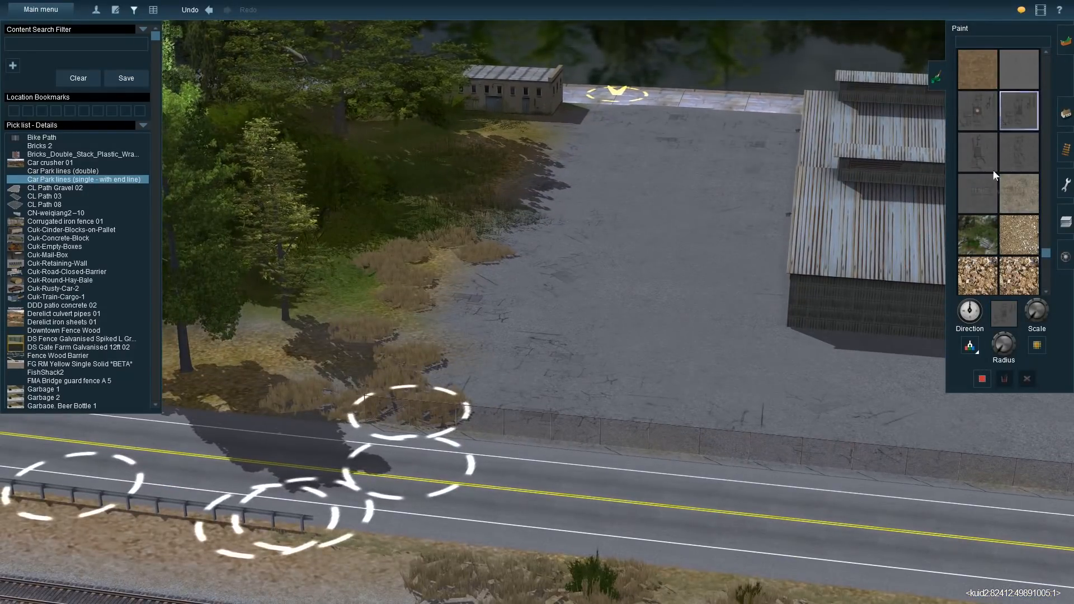
Paint more asphalt cracks along the roadside fence and around the warehouse side of the lot
right_click(906, 364)
key(Right)
drag(696, 275, 401, 232)
right_click(759, 185)
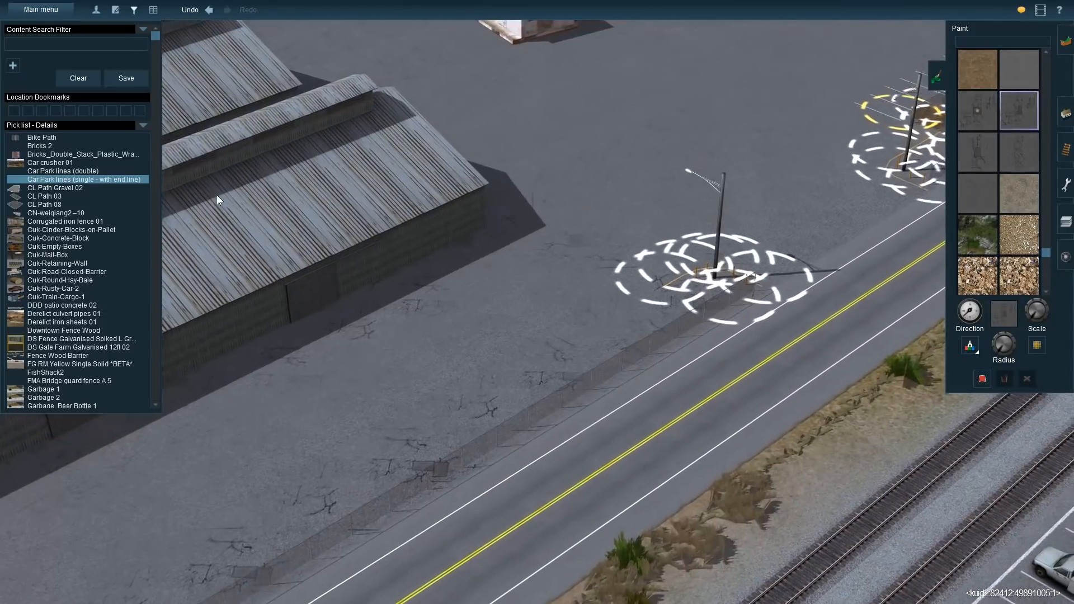
key(Right)
right_click(431, 101)
right_click(580, 116)
right_click(582, 112)
key(Right)
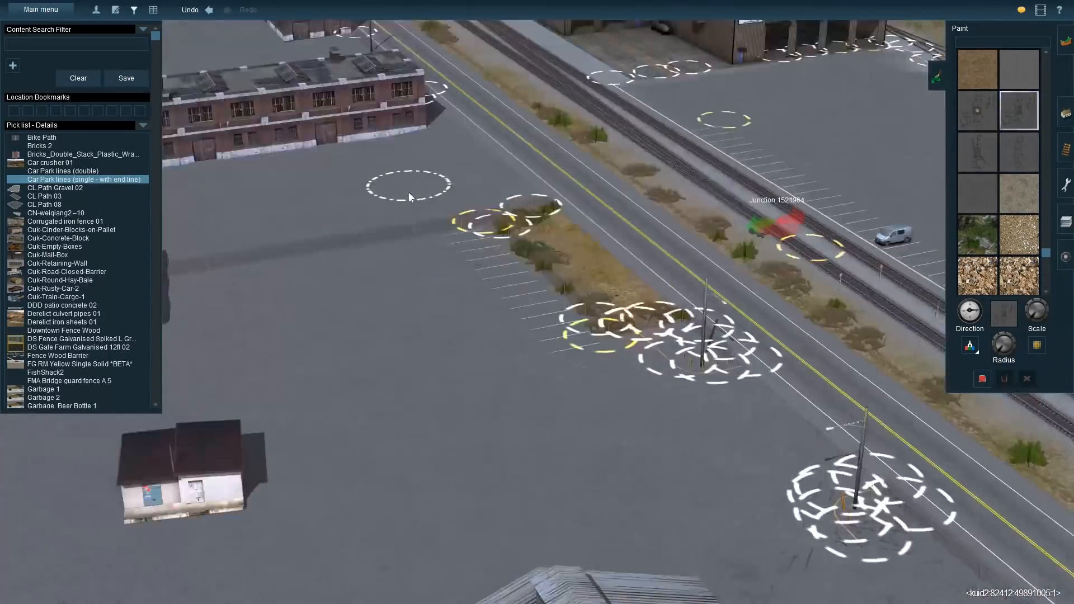
Place a row of Cuk-Concrete-Block barriers between the lamp post and the warehouse corner
scroll(72, 335, down, 10)
click(73, 333)
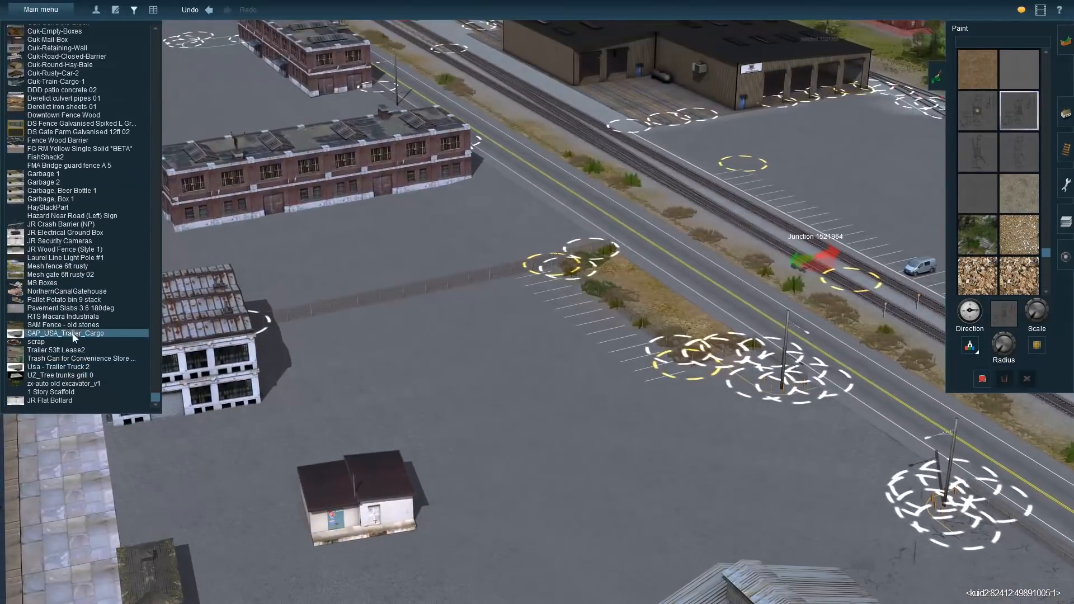
click(72, 166)
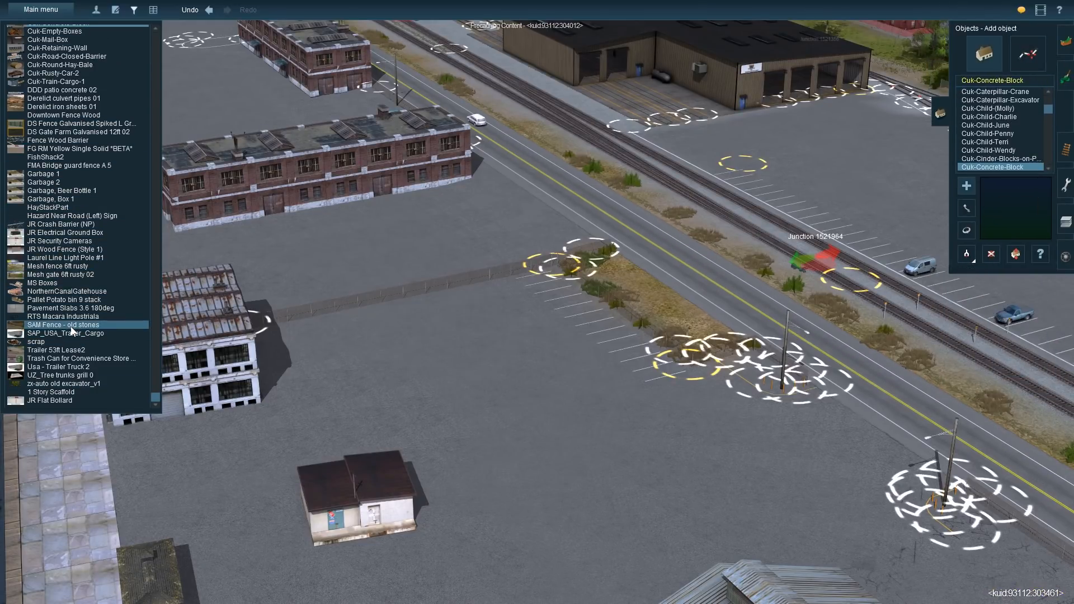
right_click(611, 400)
key(Right)
scroll(612, 400, up, 5)
click(543, 311)
ctrl+drag(581, 314, 485, 312)
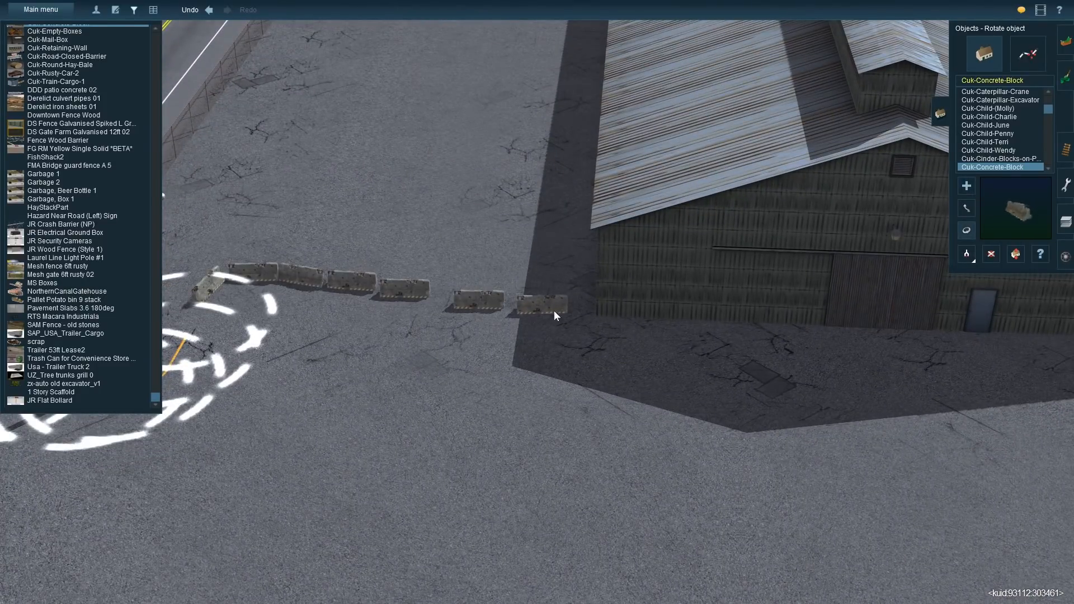
Move and rotate the concrete blocks nearest the lamp post into an irregular barrier line
scroll(557, 300, up, 3)
right_click(312, 292)
right_click(328, 321)
key(Right)
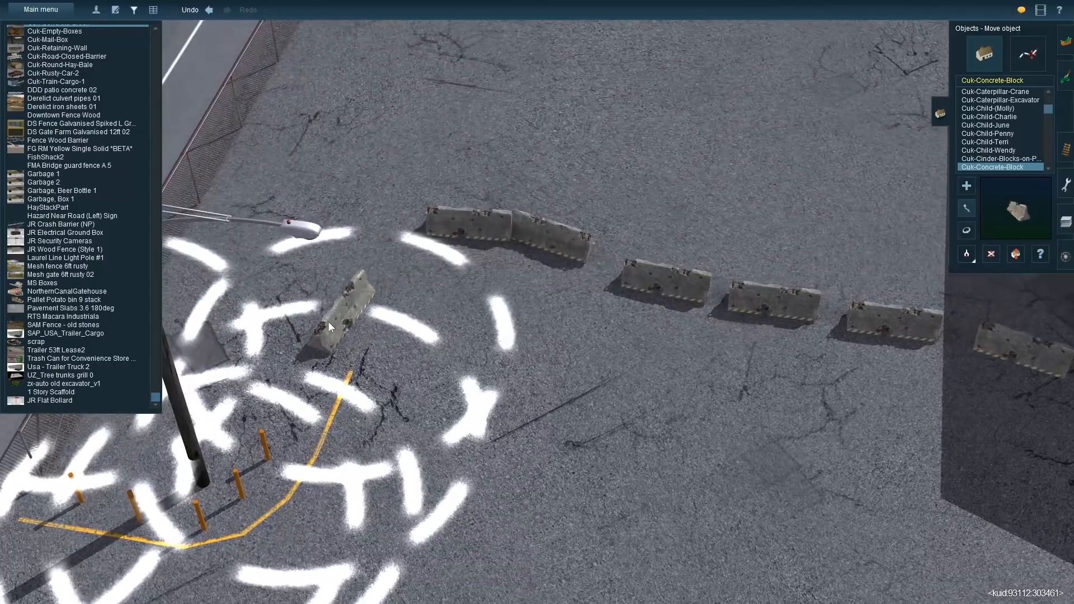
click(967, 231)
drag(432, 231, 535, 231)
Lay a GRAZZY Thin Spline-C along the roadside fence up to the lamp post
scroll(535, 231, down, 5)
click(1028, 53)
click(996, 92)
click(627, 488)
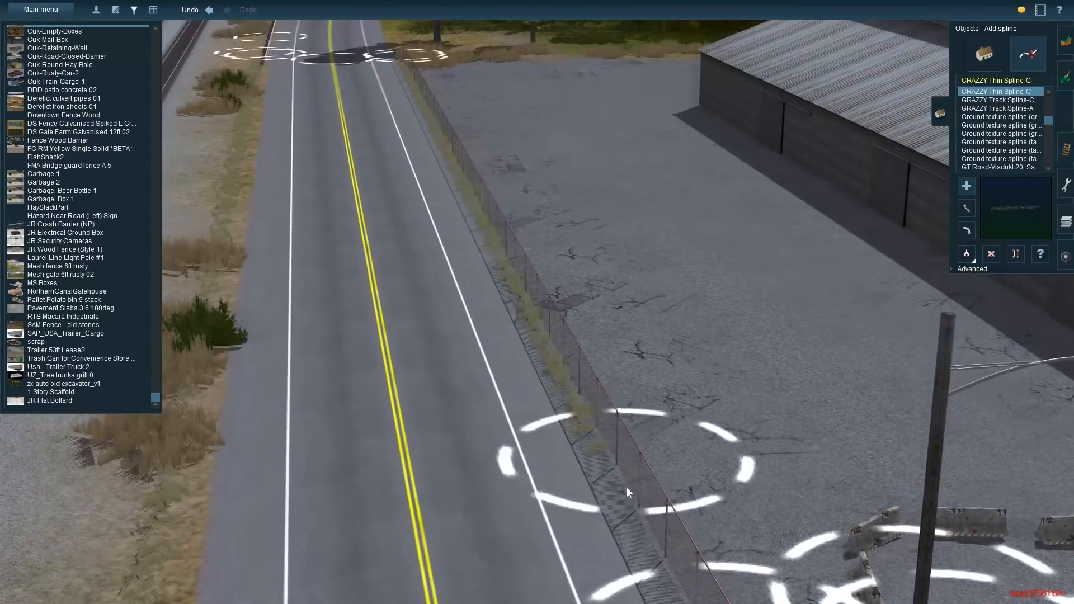
right_click(627, 488)
Lay more GRAZZY Thin Spline-C along the warehouse's roadside wall and the row of concrete blocks
right_click(710, 253)
click(571, 78)
click(825, 379)
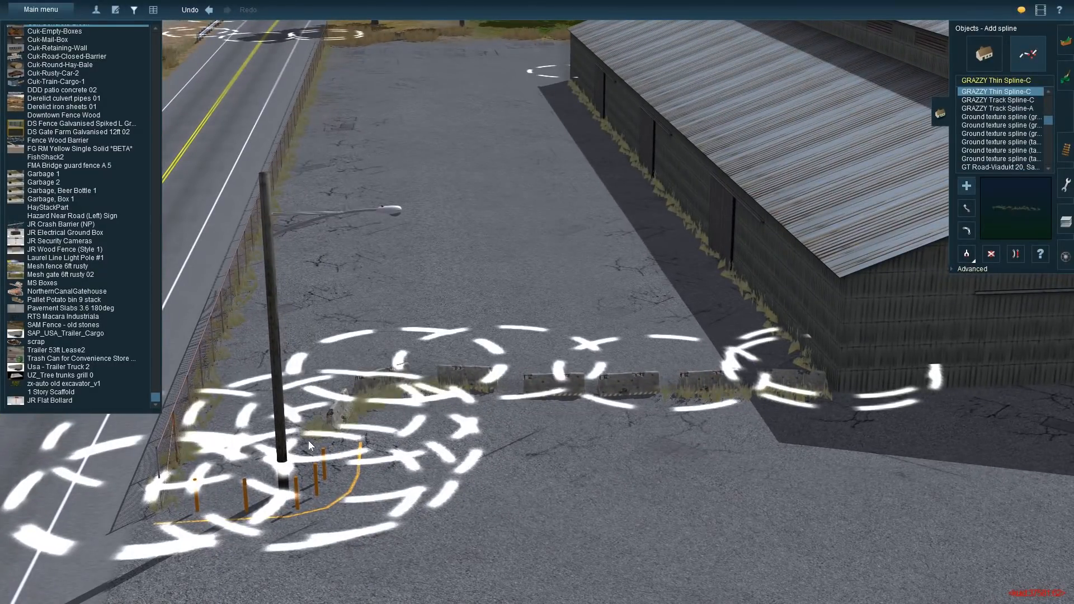
key(Right)
right_click(586, 298)
Sample a JVC(S5) Shrub 'B-II green/yellow' and plant copies along the fence, warehouse wall, lamp post and concrete blocks
click(985, 54)
click(965, 254)
right_click(668, 416)
click(873, 409)
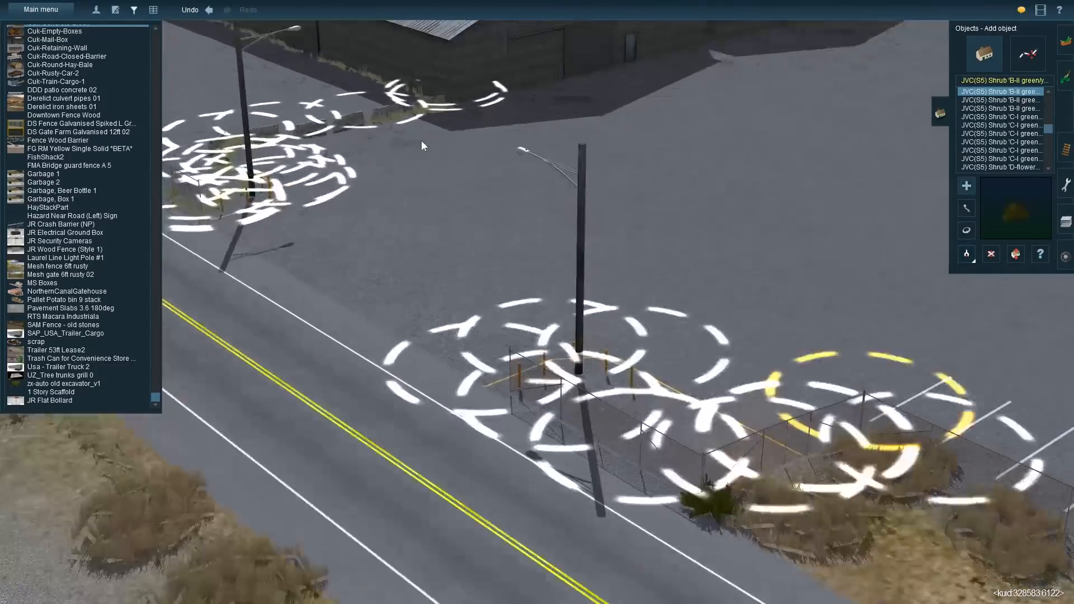
right_click(404, 95)
click(671, 427)
right_click(513, 381)
click(595, 432)
right_click(454, 363)
click(582, 314)
Plant further JVC(S5) 'B-I' and 'B-II' shrub variants along the roadside fence and the warehouse wall
scroll(1034, 112, up, 1)
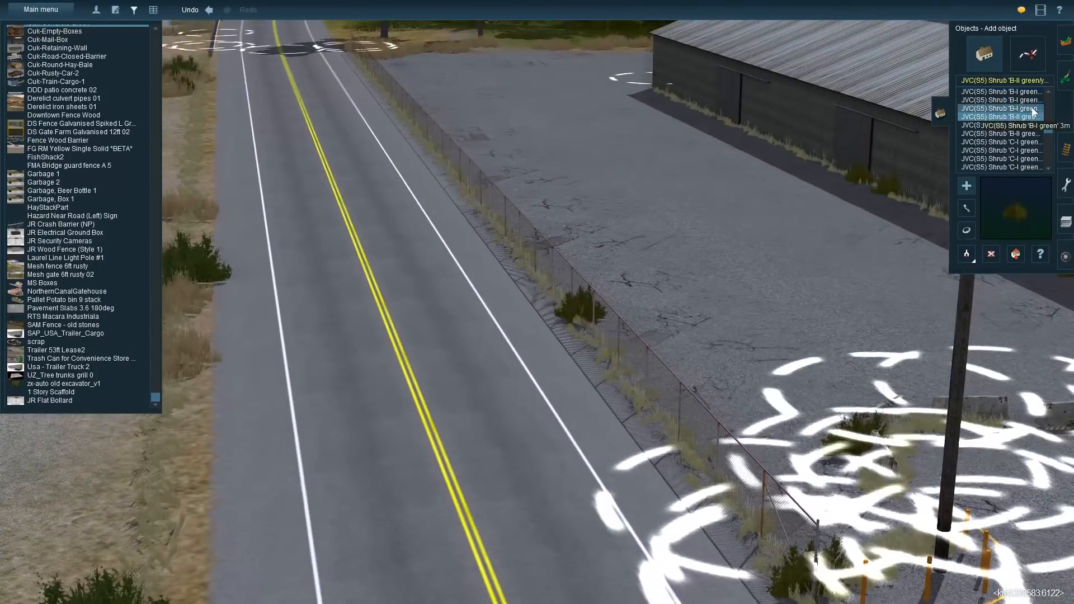
click(1034, 108)
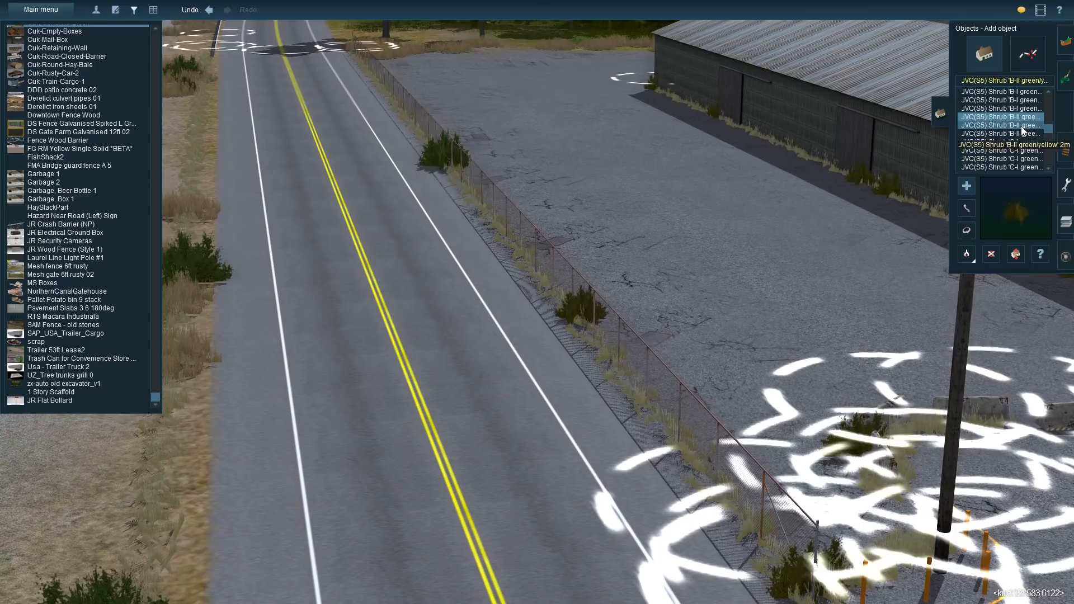
click(1023, 127)
click(784, 145)
right_click(618, 237)
key(Right)
Load the Grass N Shrubs pick list and plant Verbascum thapsus 1 along the warehouse wall and concrete blocks
scroll(140, 117, up, 8)
click(141, 114)
mouse_move(173, 119)
click(263, 179)
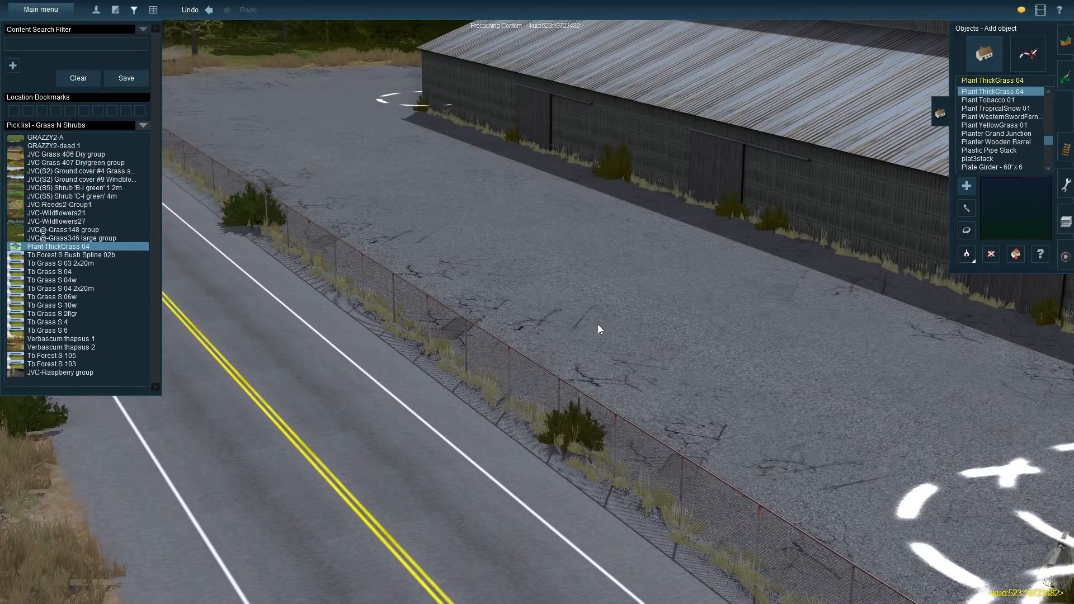
click(78, 338)
right_click(917, 436)
click(708, 542)
click(862, 495)
right_click(784, 358)
click(718, 331)
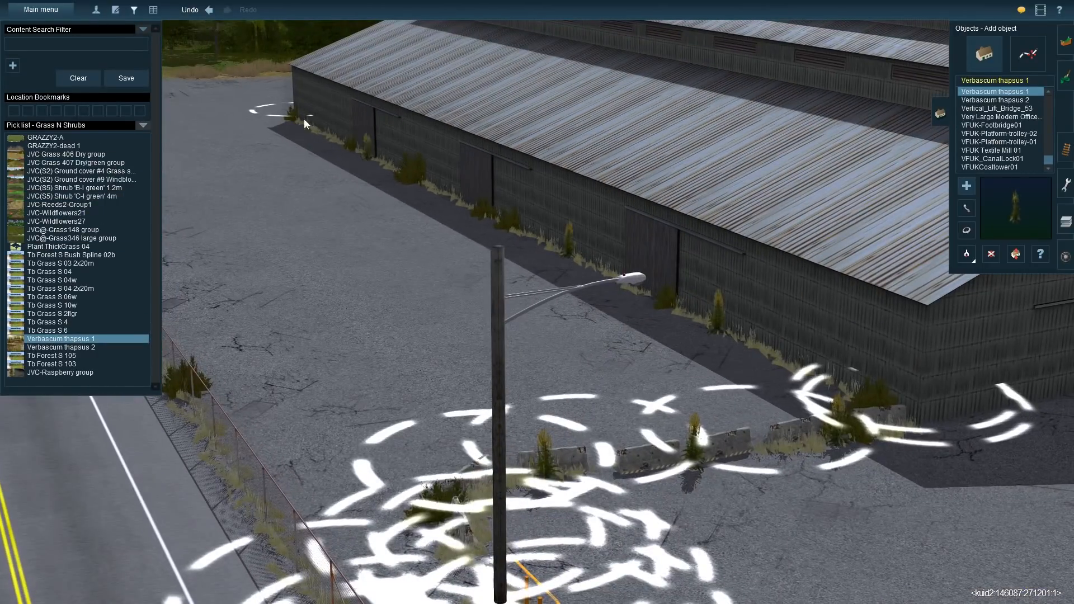
Plant Verbascum thapsus 2 beside the lamp post fence and at the warehouse's front corner
scroll(471, 448, down, 5)
key(Down)
right_click(789, 271)
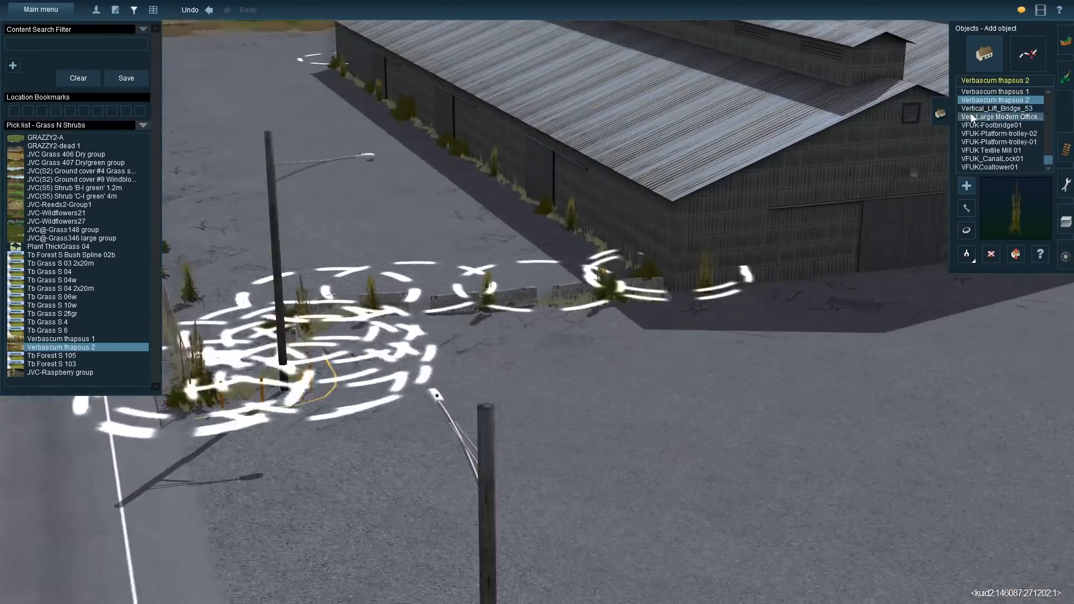
Lay GRAZZY Thin Spline-C along the front wall of the first warehouse and around the gap between the warehouses
click(1029, 54)
right_click(811, 247)
click(361, 336)
click(696, 282)
right_click(783, 324)
click(643, 274)
right_click(590, 341)
click(582, 291)
Lay GRAZZY Thin Spline-C along the second warehouse's front and its waterfront side wall
click(769, 274)
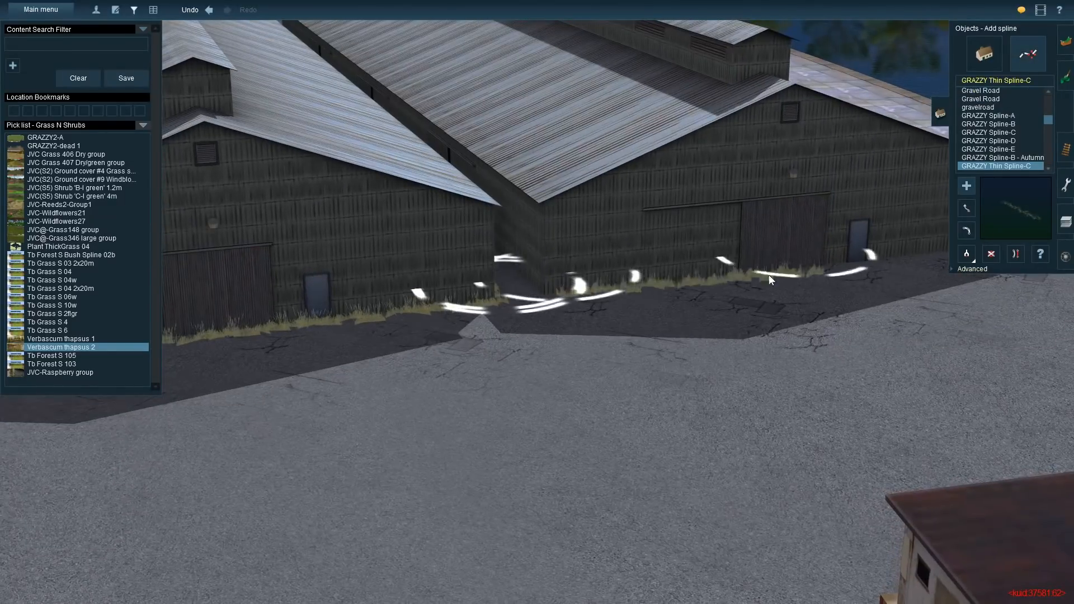
right_click(783, 325)
click(668, 286)
click(748, 274)
right_click(783, 314)
key(Left)
click(305, 366)
click(509, 173)
Lay a GRAZZY Thin Spline-C along the lot edge of the waterfront paving toward the small building
click(665, 164)
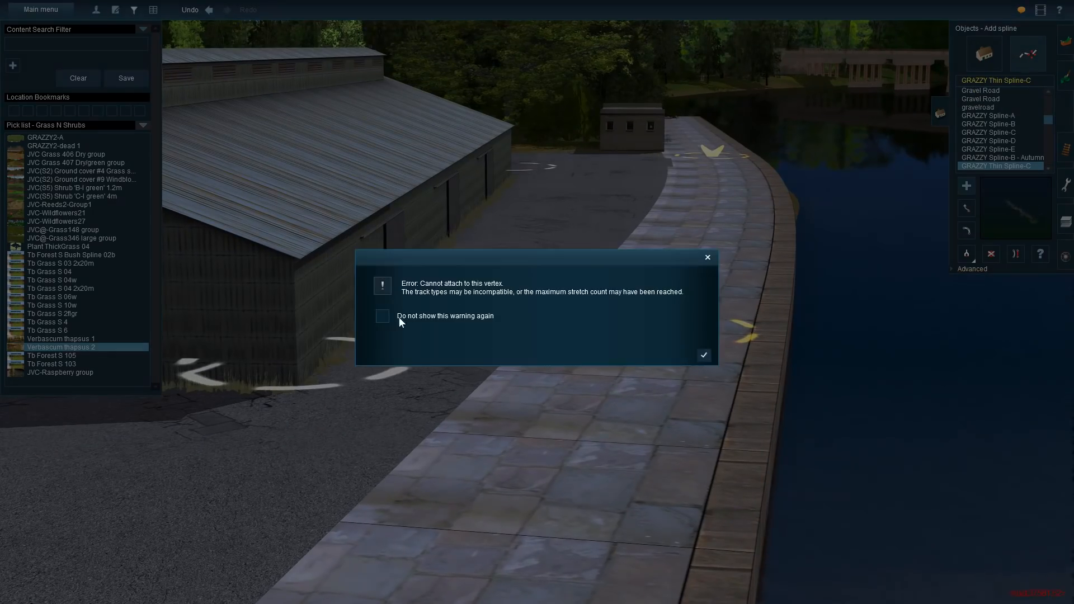
click(704, 355)
click(662, 155)
click(657, 203)
right_click(761, 183)
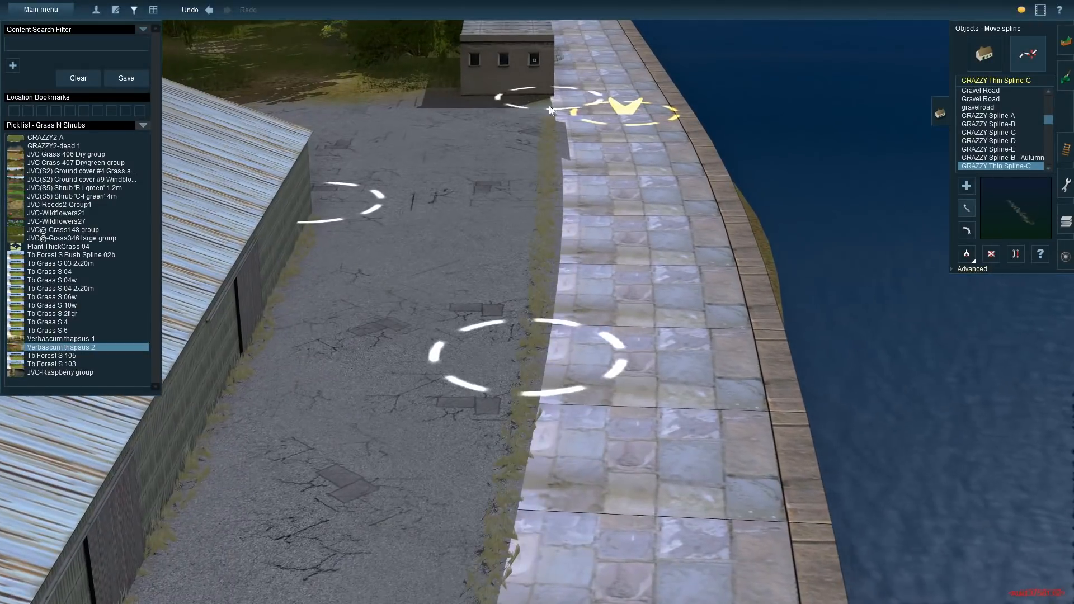
Adjust the GRAZZY Thin Spline-C points so the grass follows the waterfront paving edge up to the small building
right_click(549, 105)
click(562, 320)
click(551, 332)
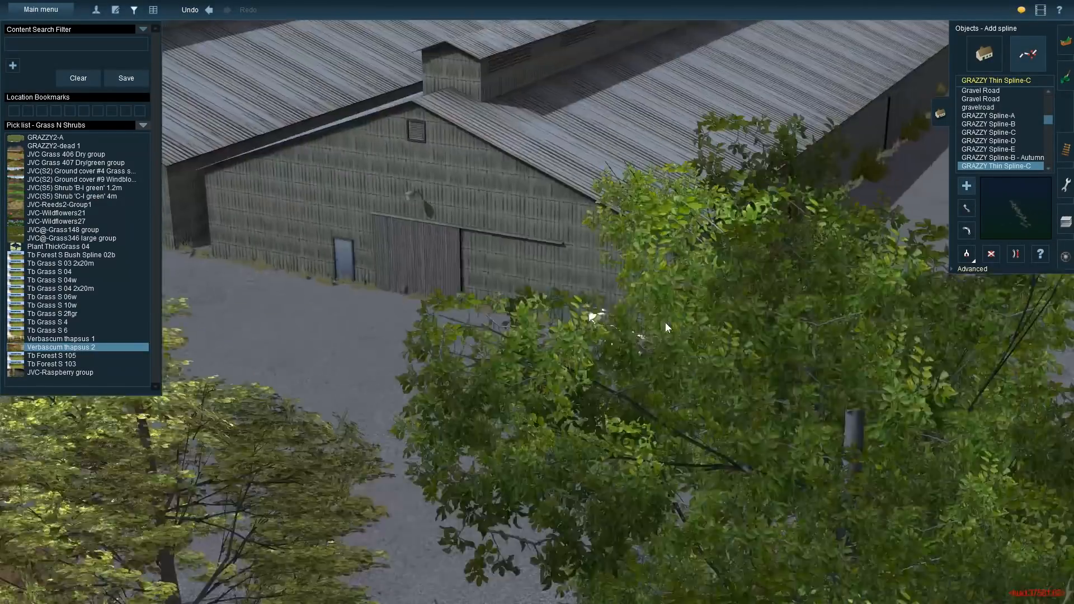
Plant Verbascum thapsus 2 and JVC(S5) Shrub 'B-II green' along the warehouse walls and the waterfront paving edge
click(984, 54)
right_click(177, 75)
key(Left)
right_click(398, 274)
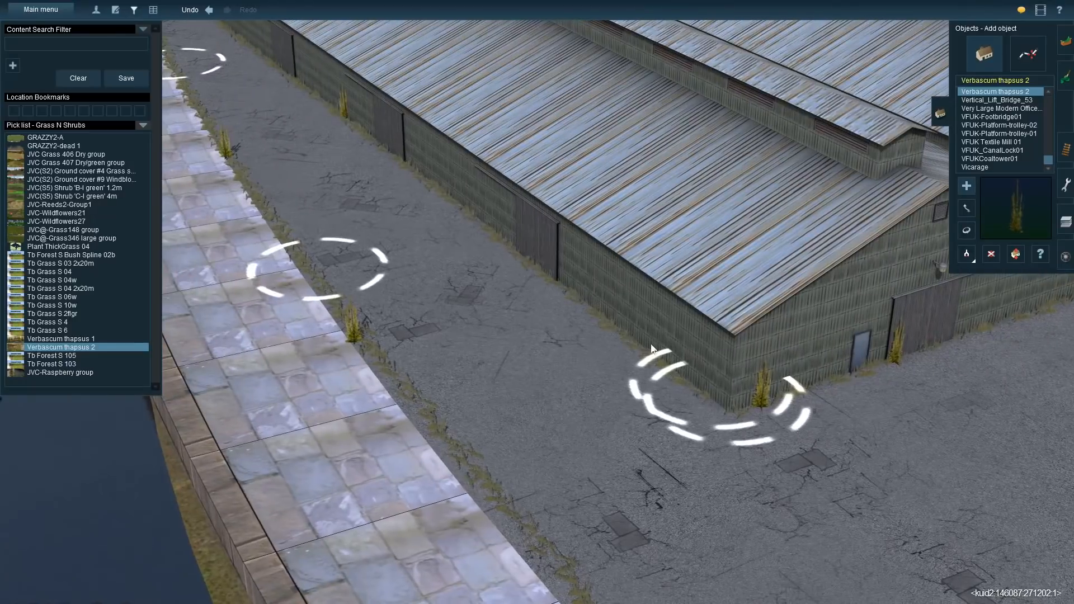
click(721, 389)
click(660, 348)
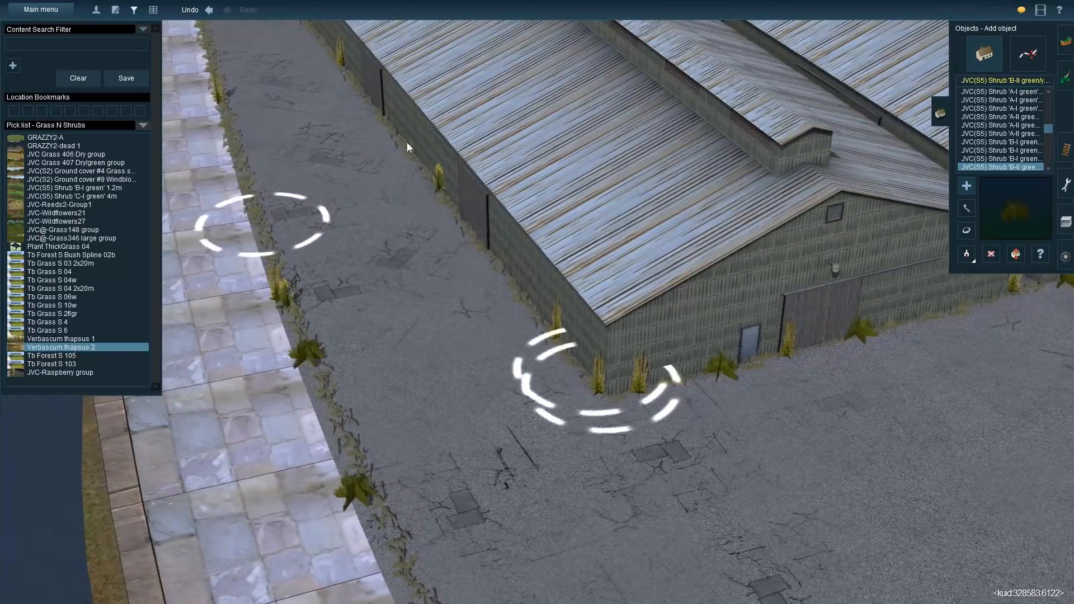
Paint cracked asphalt seams and patches across the open lot around the small buildings and toward the parking lines
scroll(387, 250, down, 3)
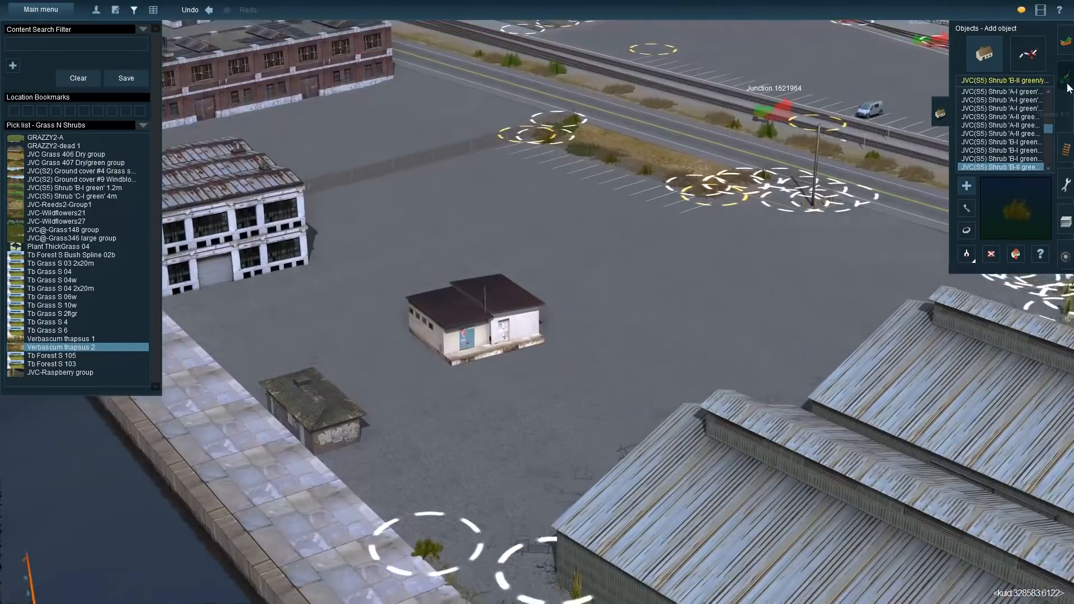
key(F2)
scroll(432, 416, down, 3)
drag(432, 411, 733, 220)
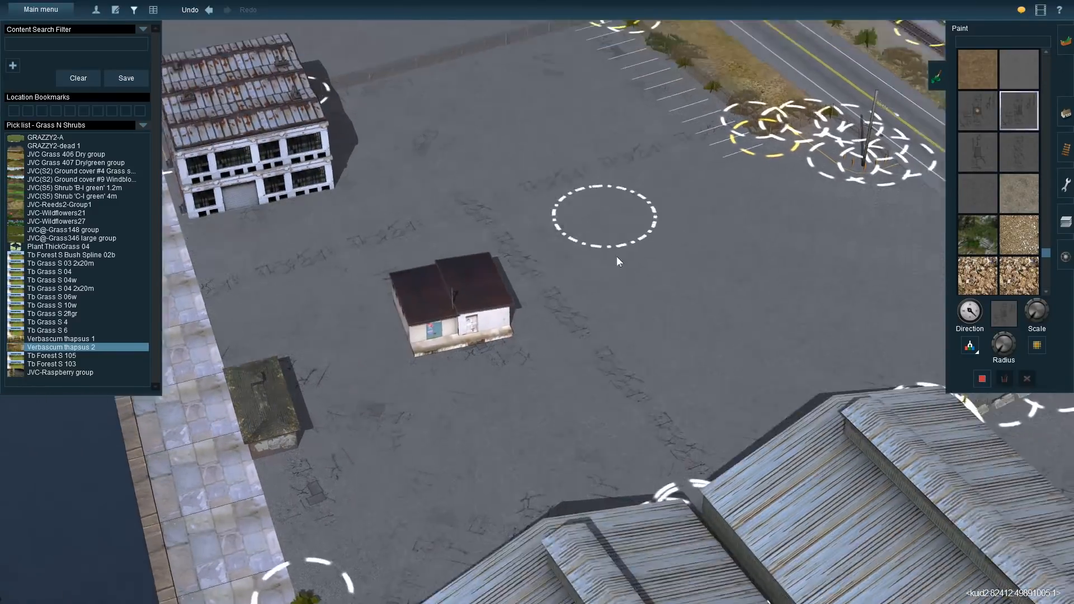
drag(617, 256, 837, 455)
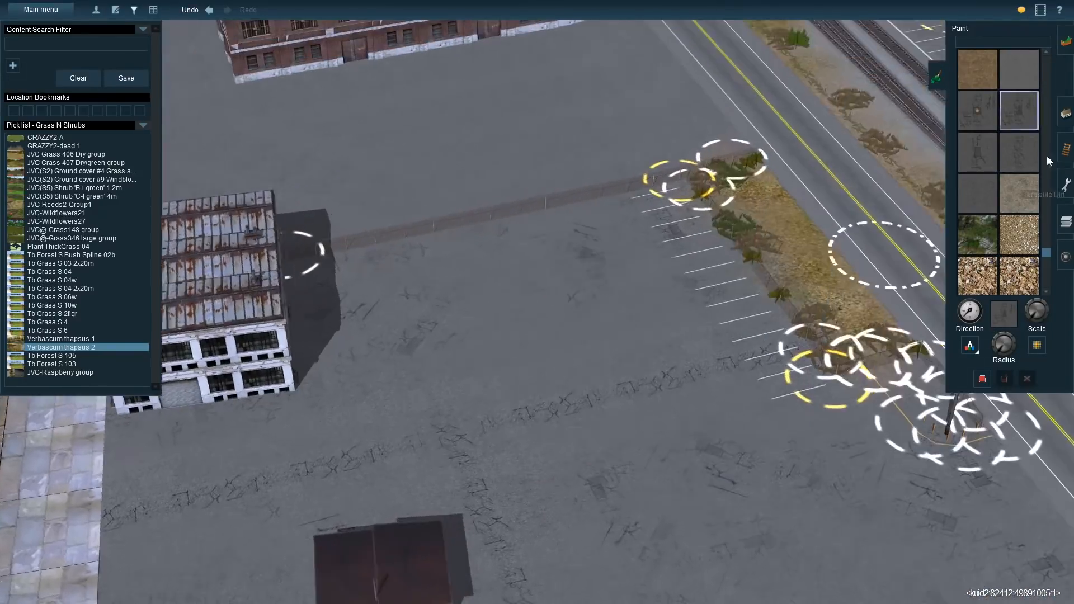
Lay GRAZZY Thin Spline-C along the painted asphalt seams and along the fence up to the parking lines
key(F3)
drag(527, 218, 565, 493)
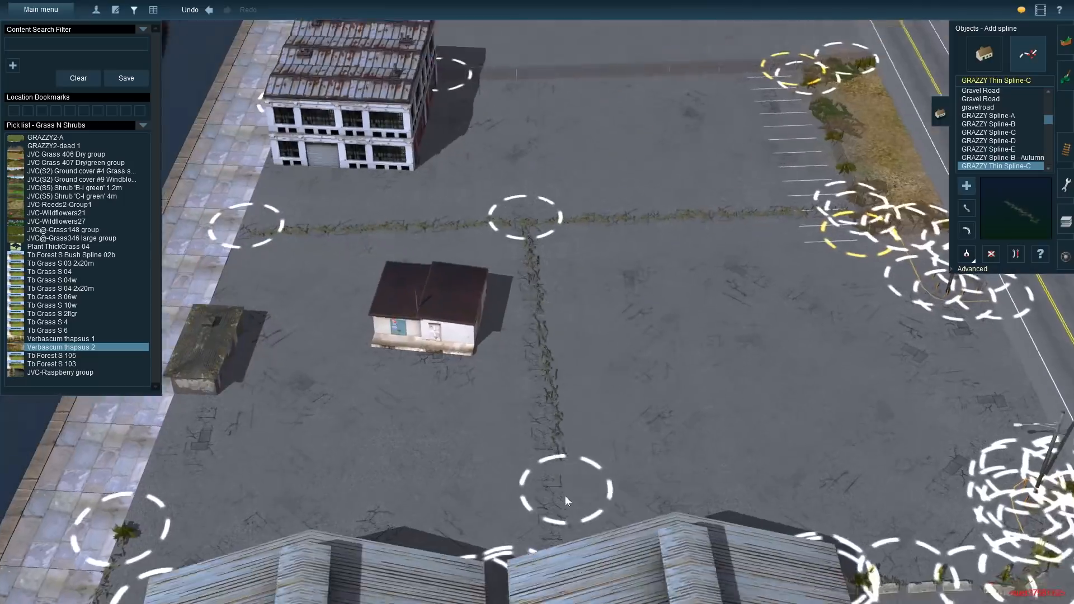
mouse_move(576, 211)
mouse_down()
mouse_move(506, 291)
mouse_move(322, 280)
mouse_up()
key(Right)
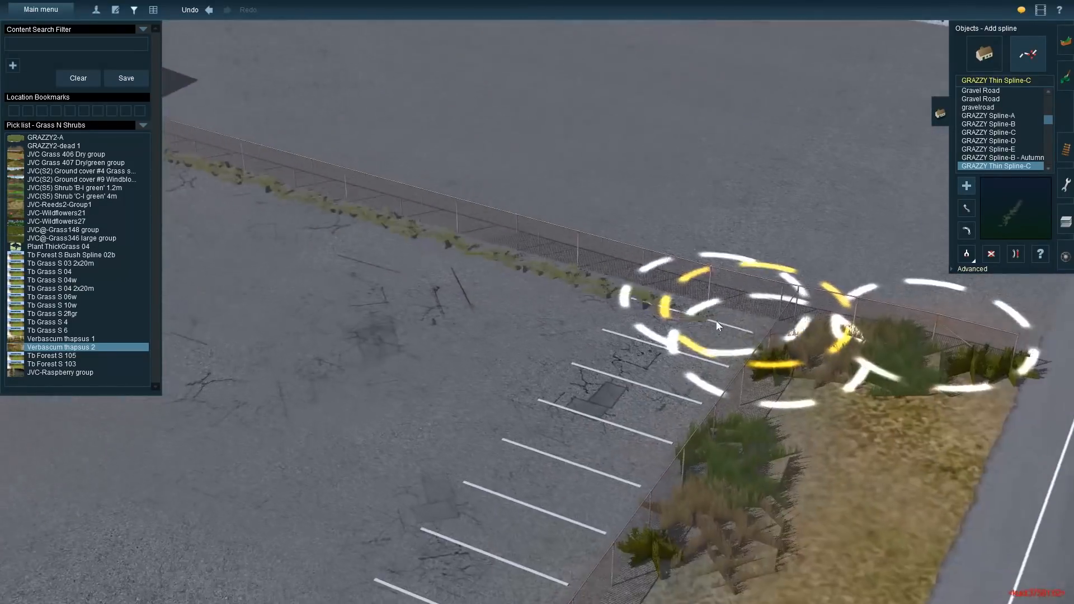
scroll(717, 321, down, 5)
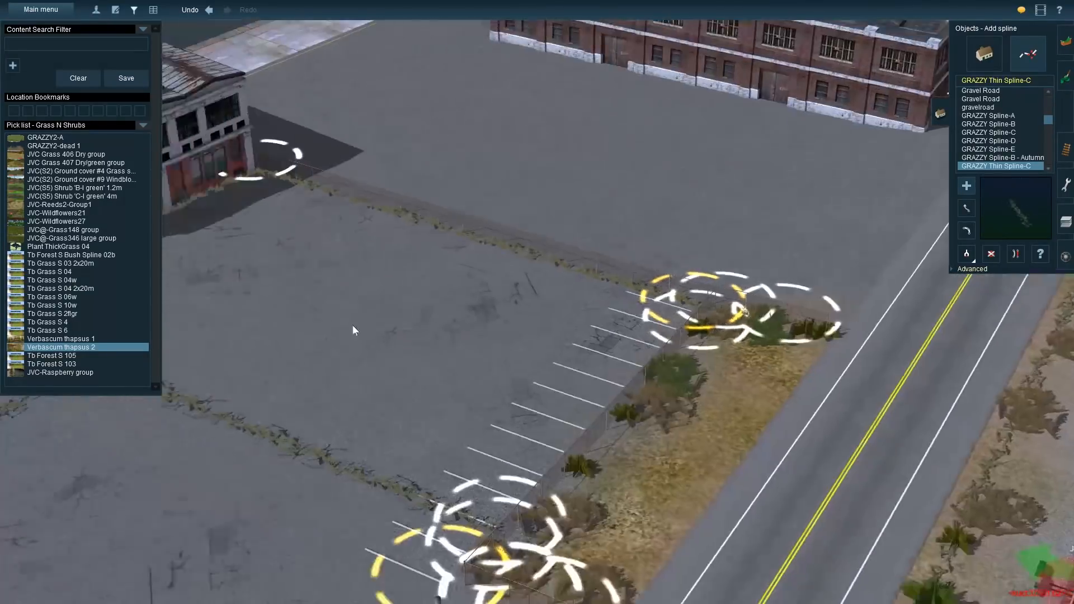
Place GRAZZY-dead and GRAZZY-E clumps around the lot's buildings, the warehouse corners and the junction of the grassy seams
right_click(353, 326)
click(967, 254)
right_click(363, 232)
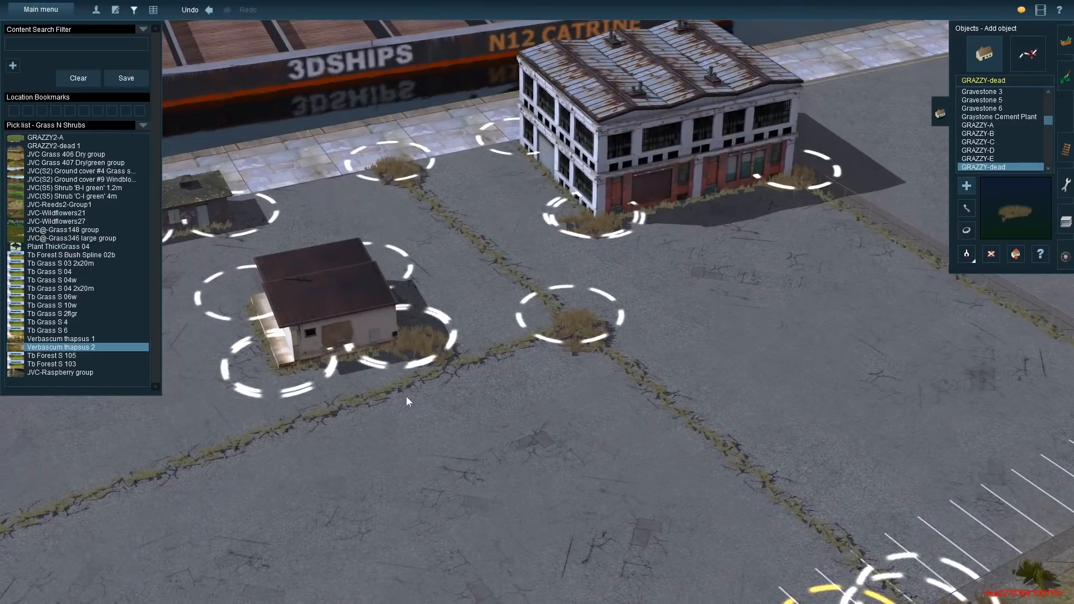
right_click(370, 358)
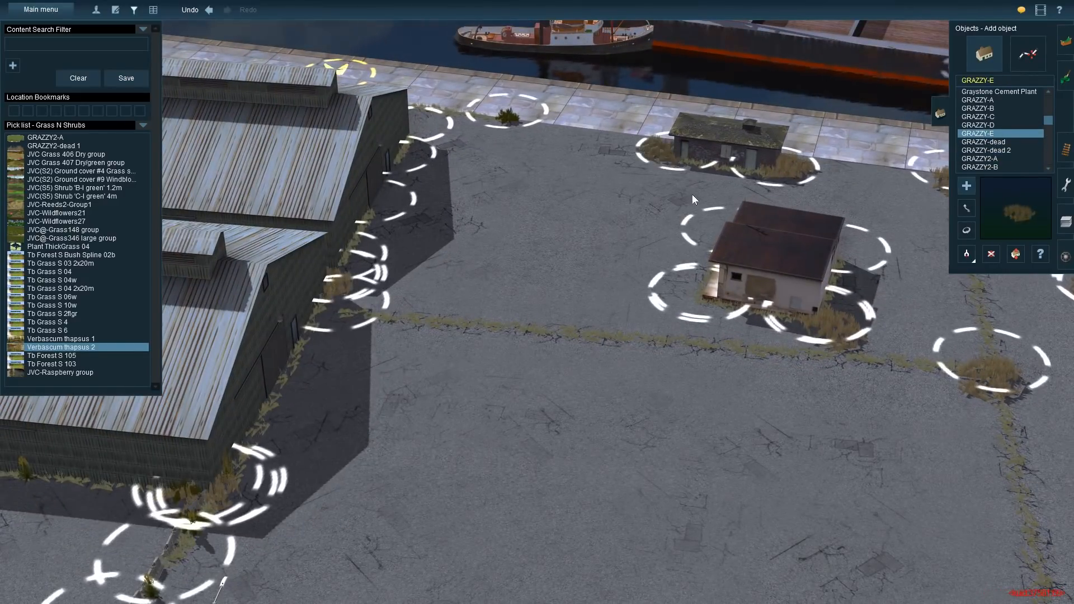
right_click(763, 320)
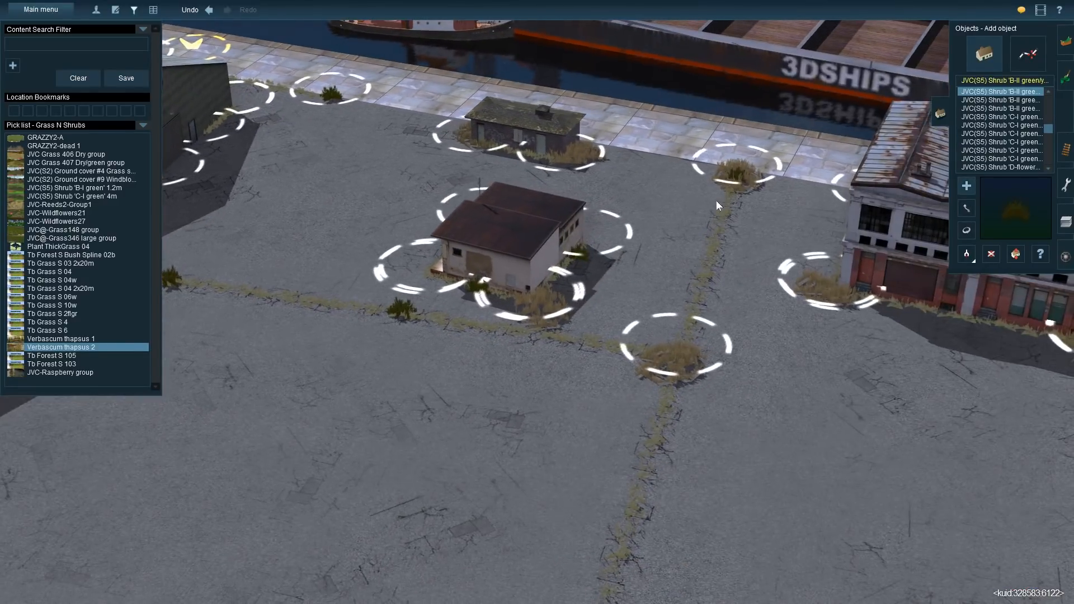
Plant JVC(S5) Shrub 'B-II green' along the grassy seams and stand Laurel Line Light Pole #1 beside the lot's buildings
click(584, 343)
click(626, 542)
right_click(641, 544)
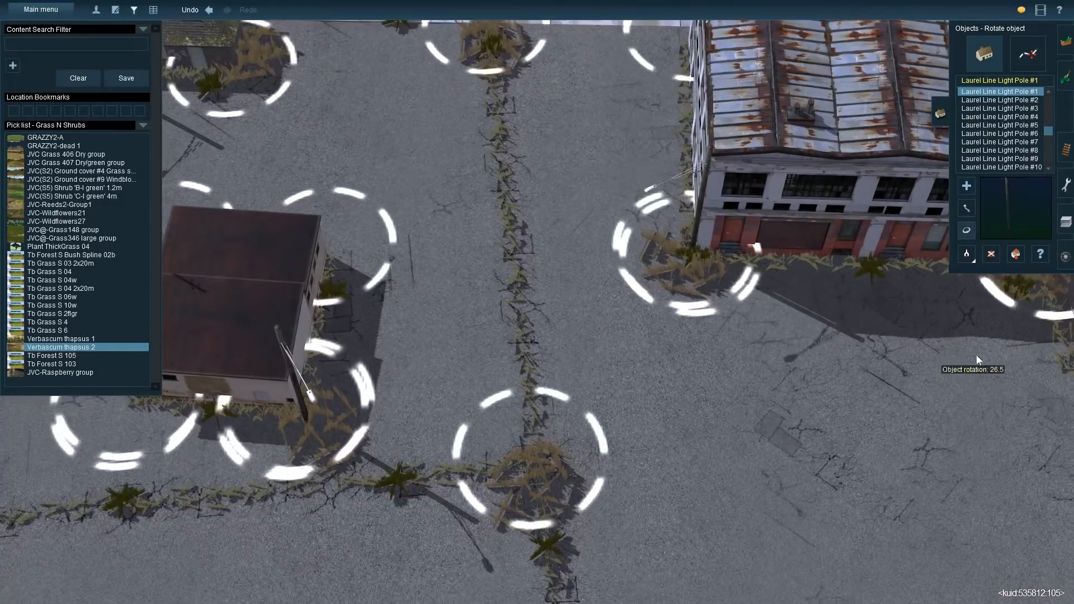
click(781, 236)
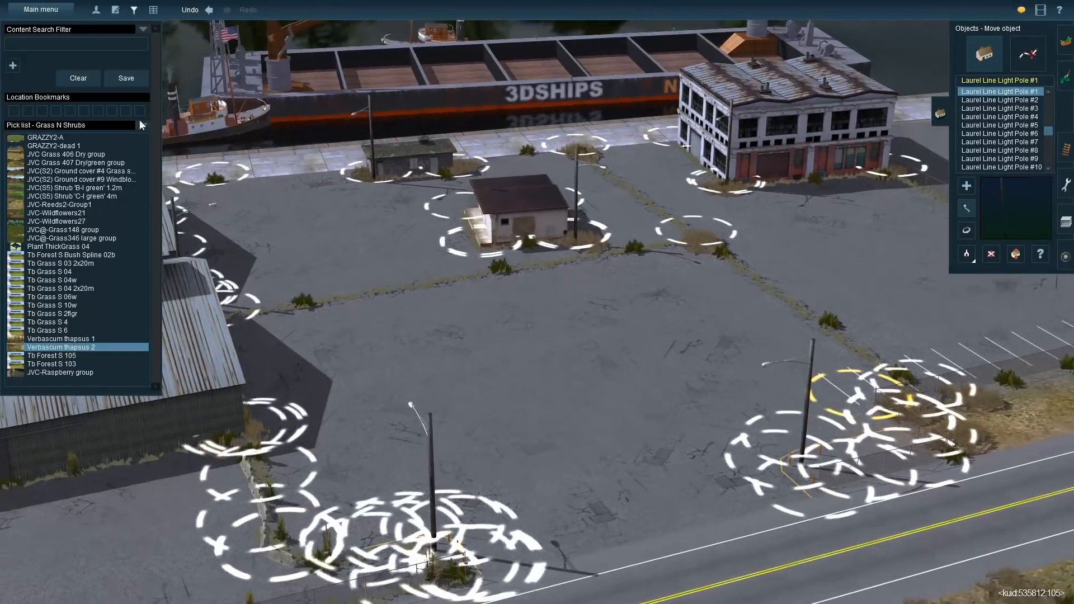
Place a Usa - Trailer Truck 2 in the warehouse yard, rotated and moved parallel to the roadside fence
click(144, 126)
mouse_move(168, 135)
click(255, 227)
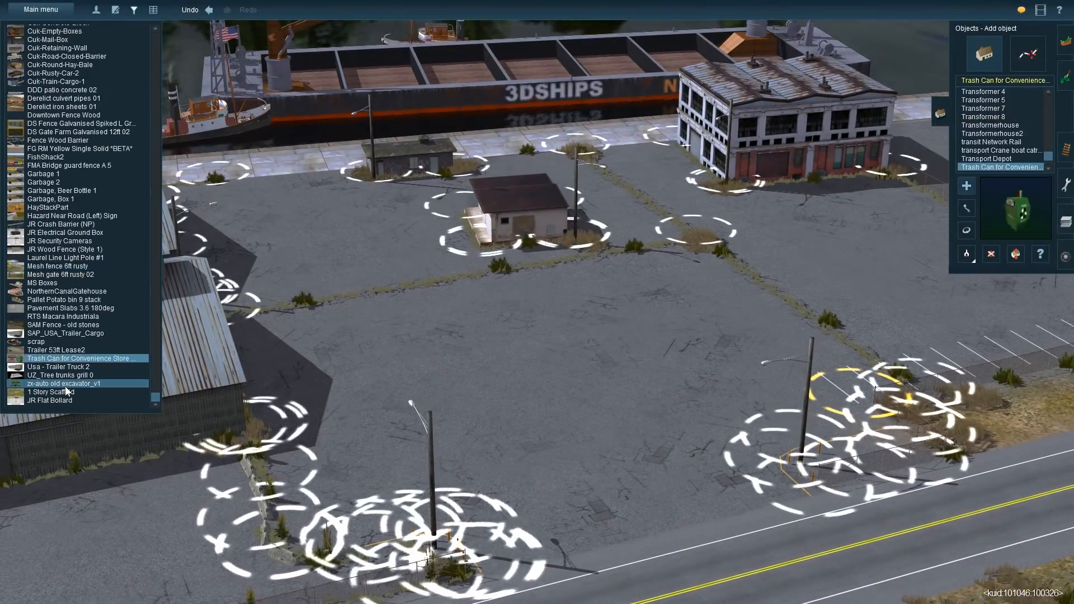
click(58, 367)
click(554, 353)
click(967, 231)
drag(554, 350, 257, 481)
click(967, 209)
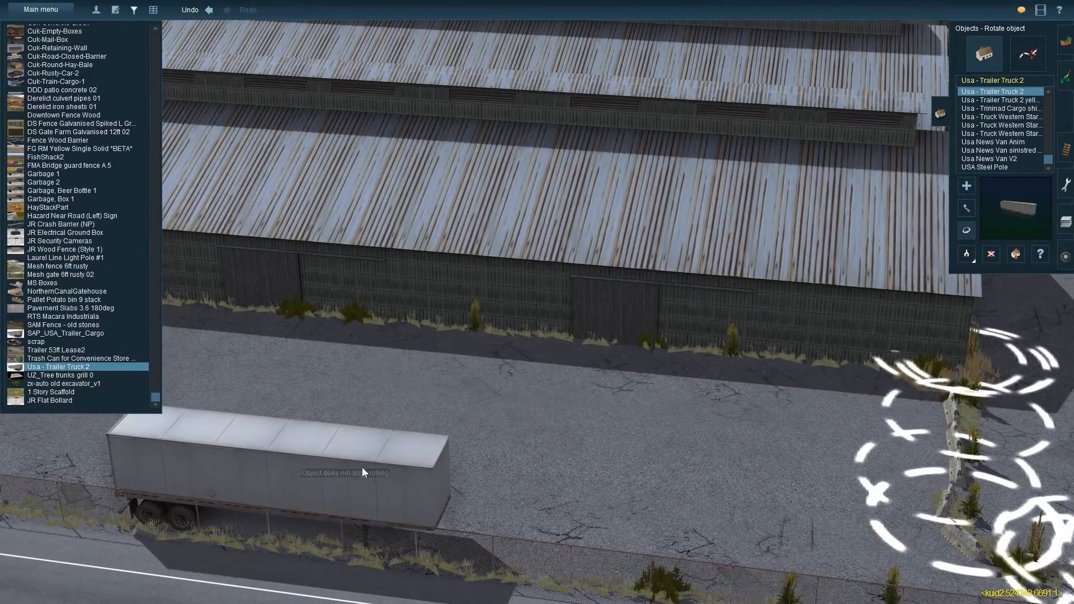
Place scrap piles beside the roadside lamp post and next to the small house, rotating them to fit
scroll(399, 479, down, 5)
click(84, 334)
click(56, 342)
click(510, 380)
scroll(572, 397, up, 5)
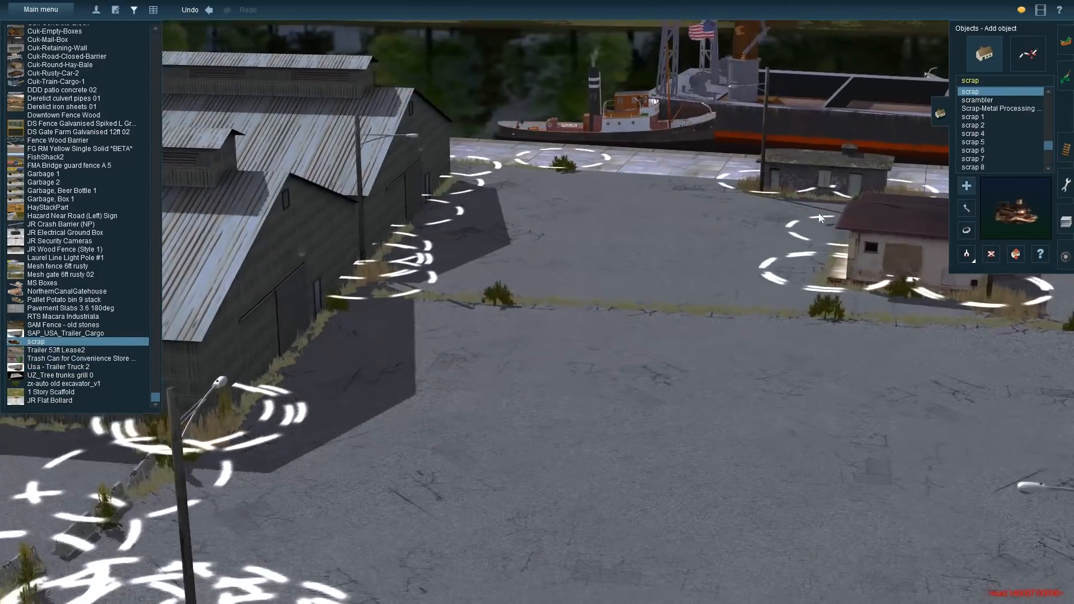
click(967, 231)
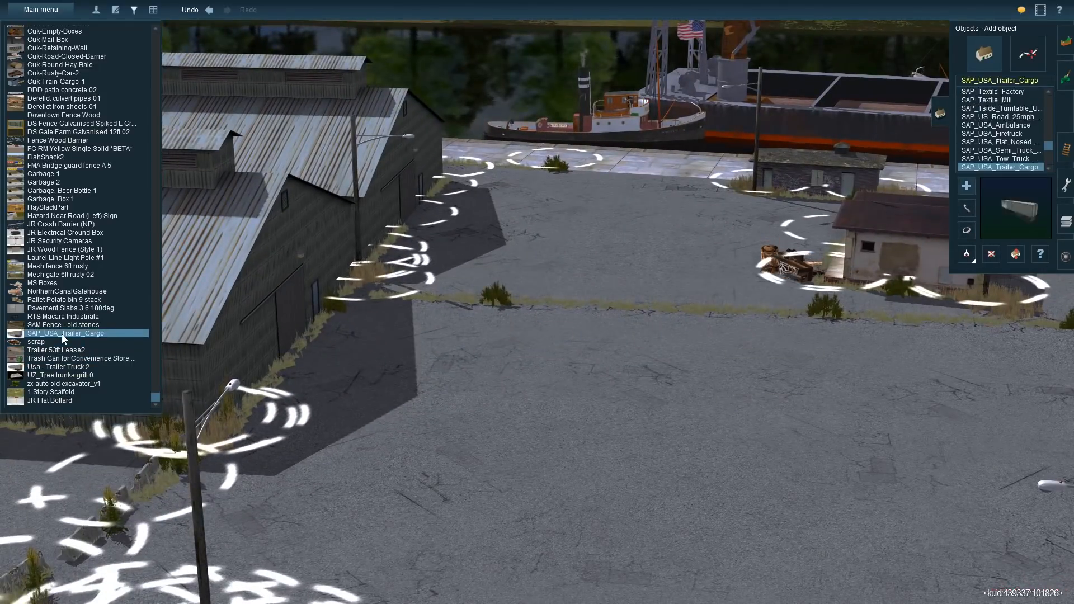
Place Derelict iron sheets 01 on the lot near the small house and adjust their height by -0.10 m
click(78, 316)
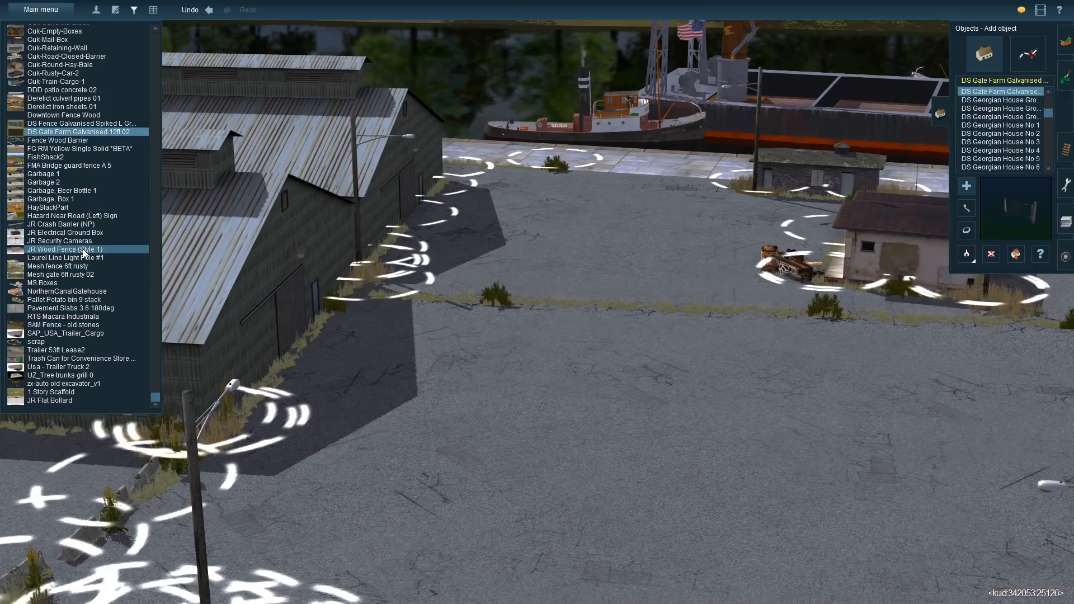
drag(314, 403, 323, 429)
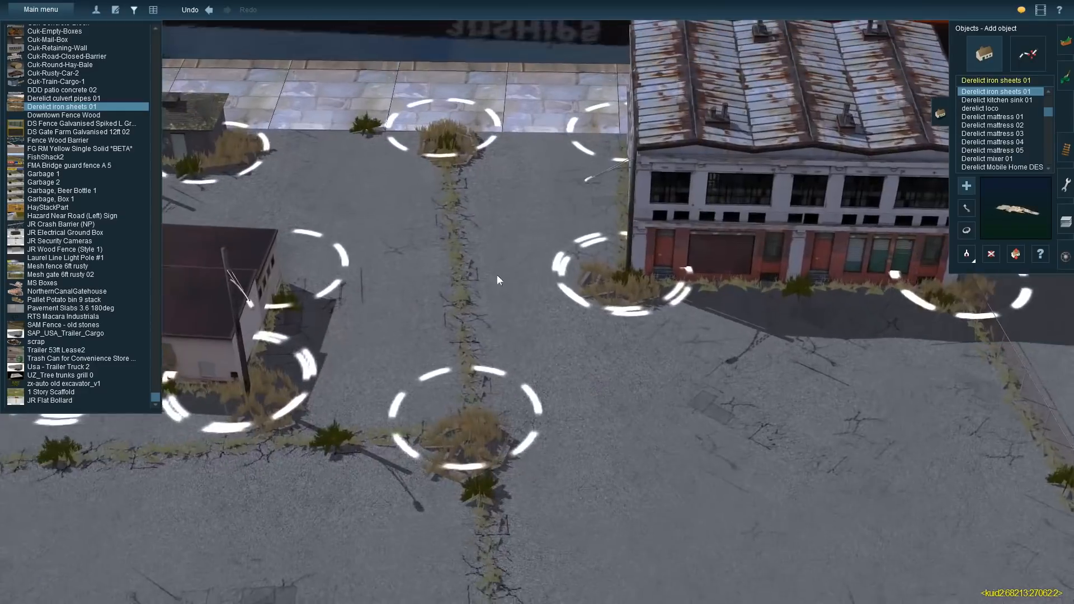
drag(497, 274, 589, 228)
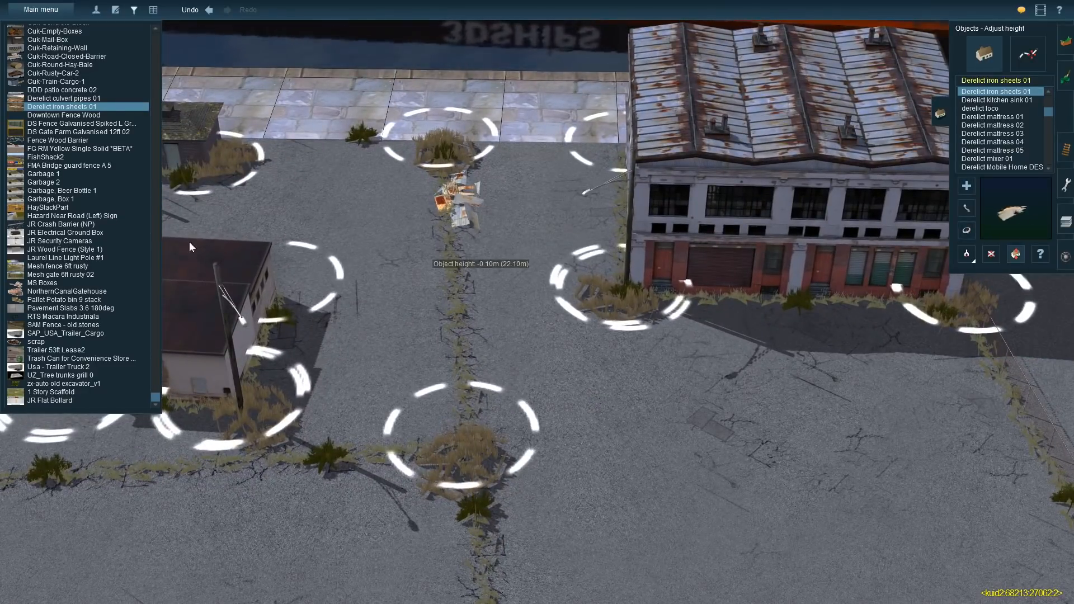
Block the lot's road entrance with Cuk-Road-Closed-Barrier and Cuk-Concrete-Block objects between the two lamp posts
click(61, 56)
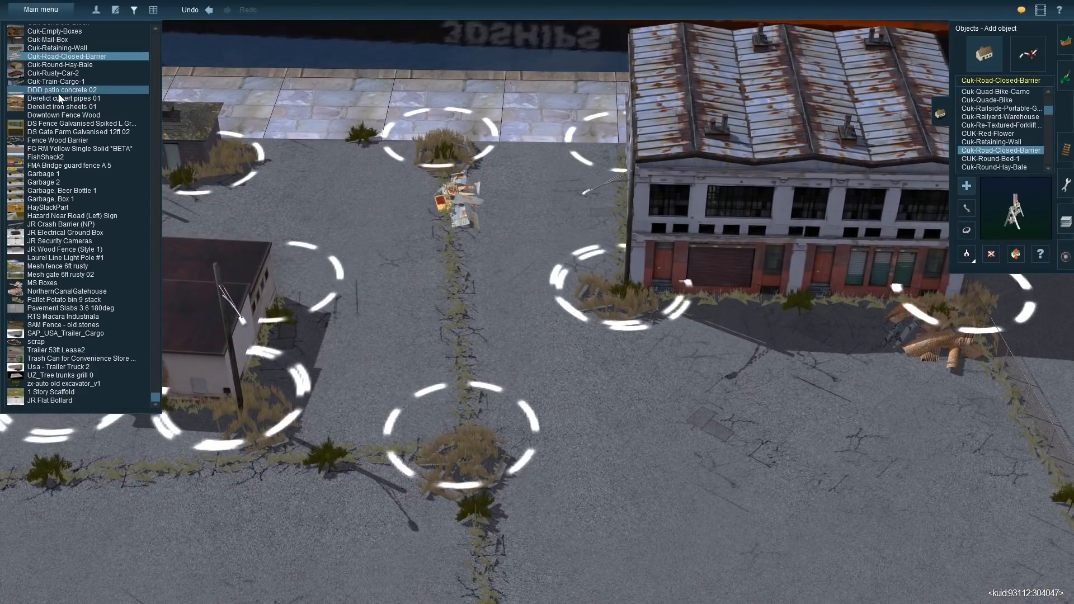
drag(364, 265, 334, 263)
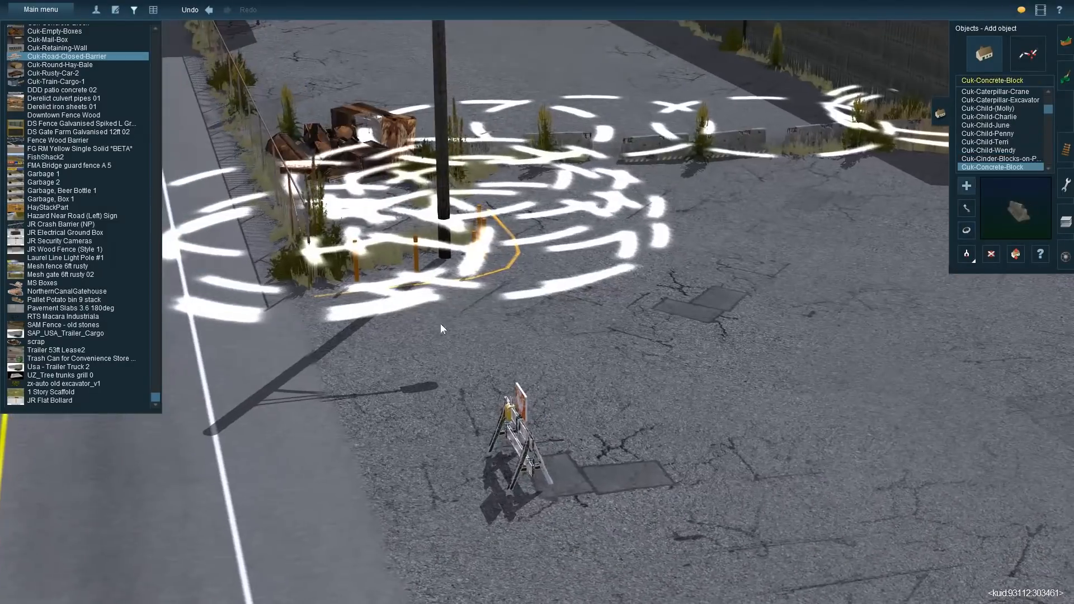
drag(441, 323, 431, 273)
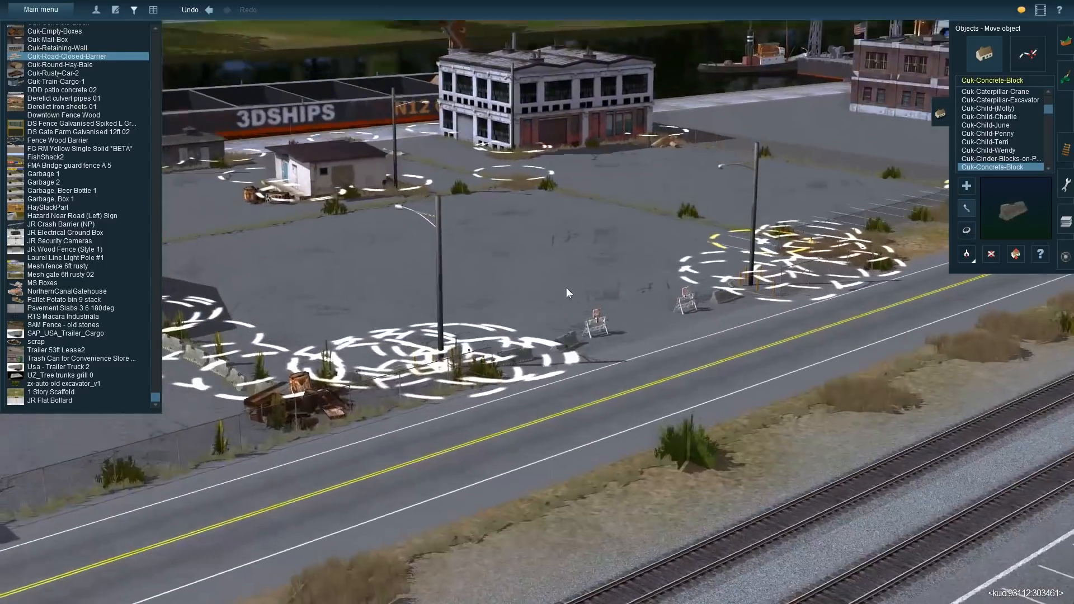
click(80, 50)
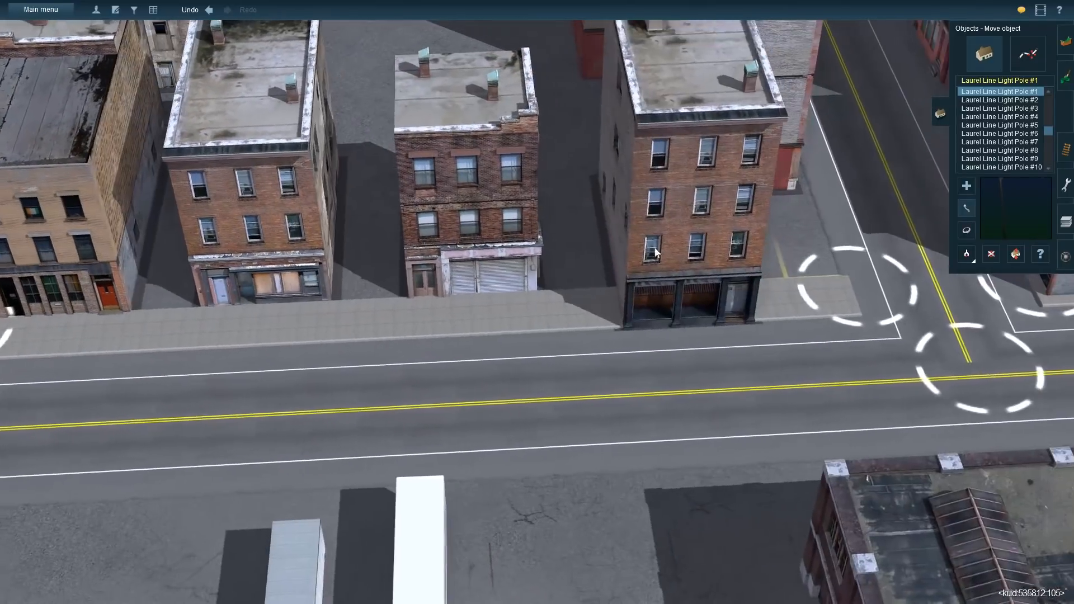
Add a TUME-City-Office-1117 building on the street corner, rotated and moved into line with the sidewalk
right_click(926, 266)
right_click(747, 313)
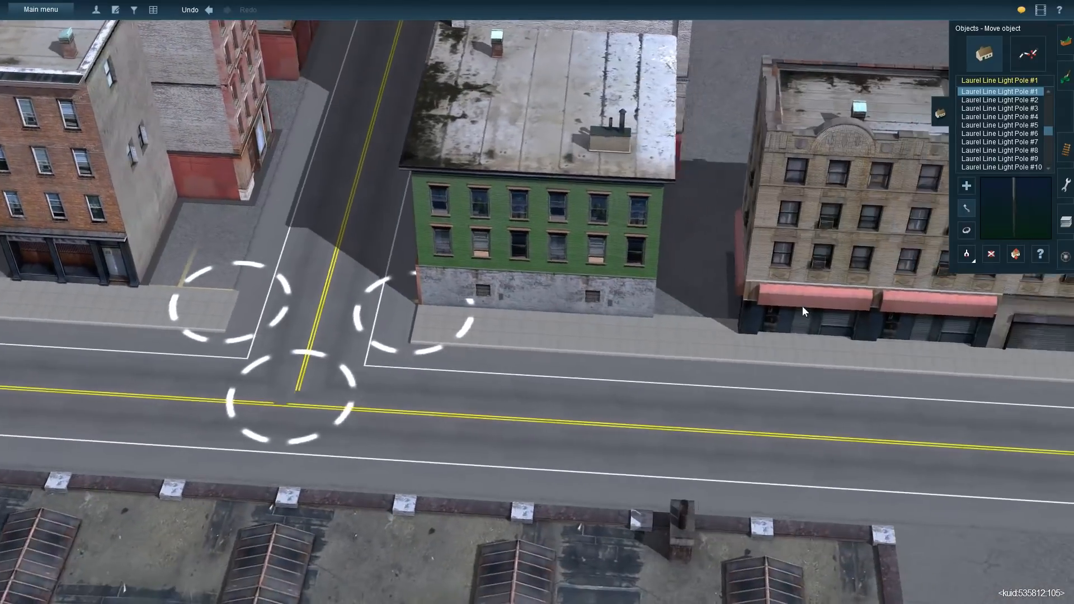
right_click(839, 305)
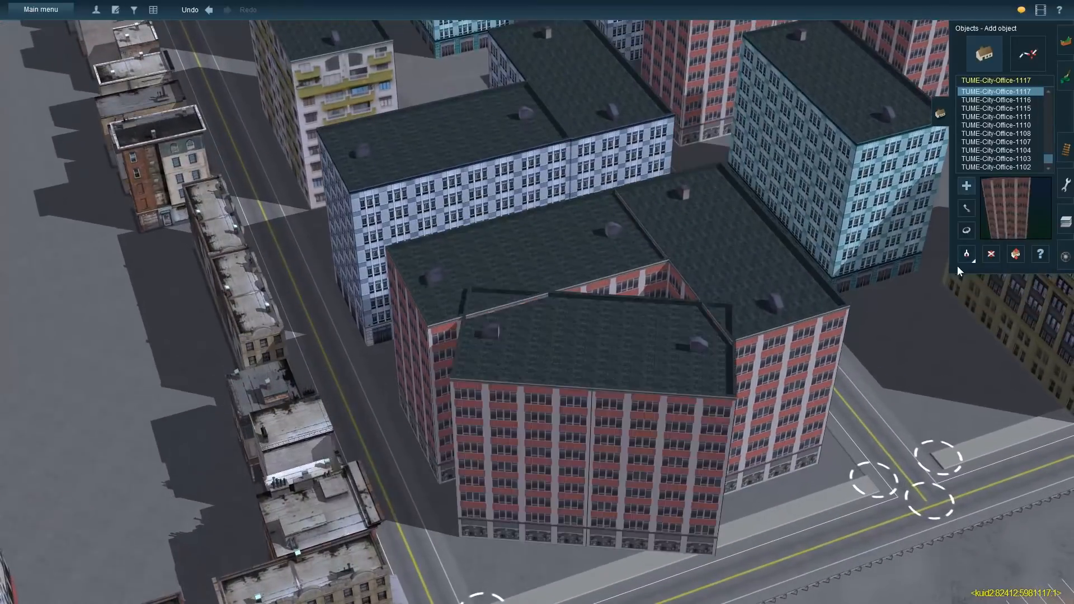
click(967, 230)
drag(615, 448, 705, 446)
click(967, 208)
drag(618, 471, 601, 483)
Lay the Laurel Line Pole #5 spline along the sidewalk past the city blocks and side streets
scroll(418, 506, down, 3)
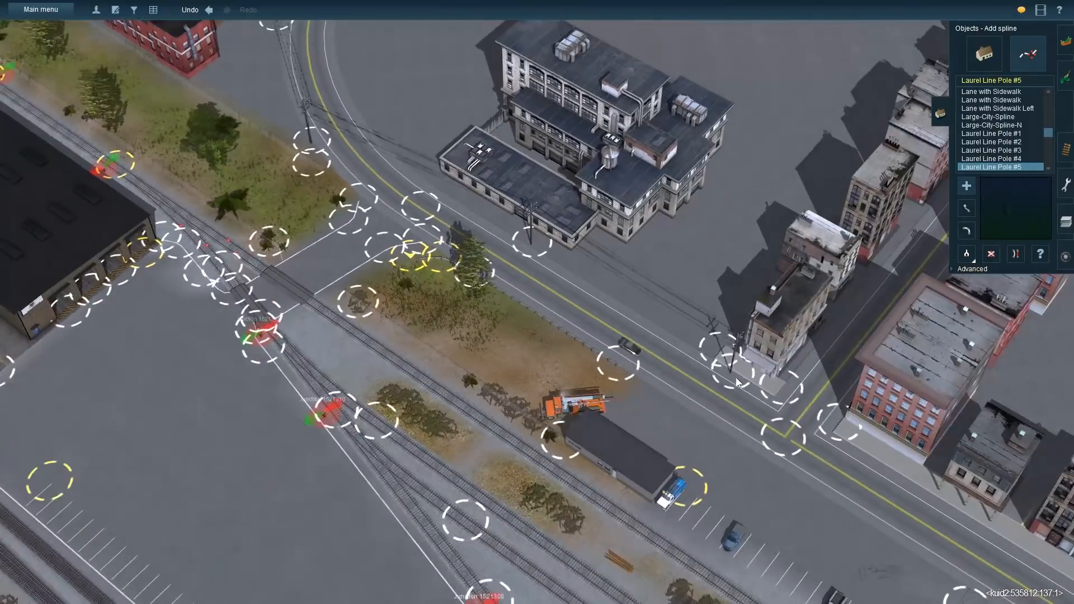
click(735, 375)
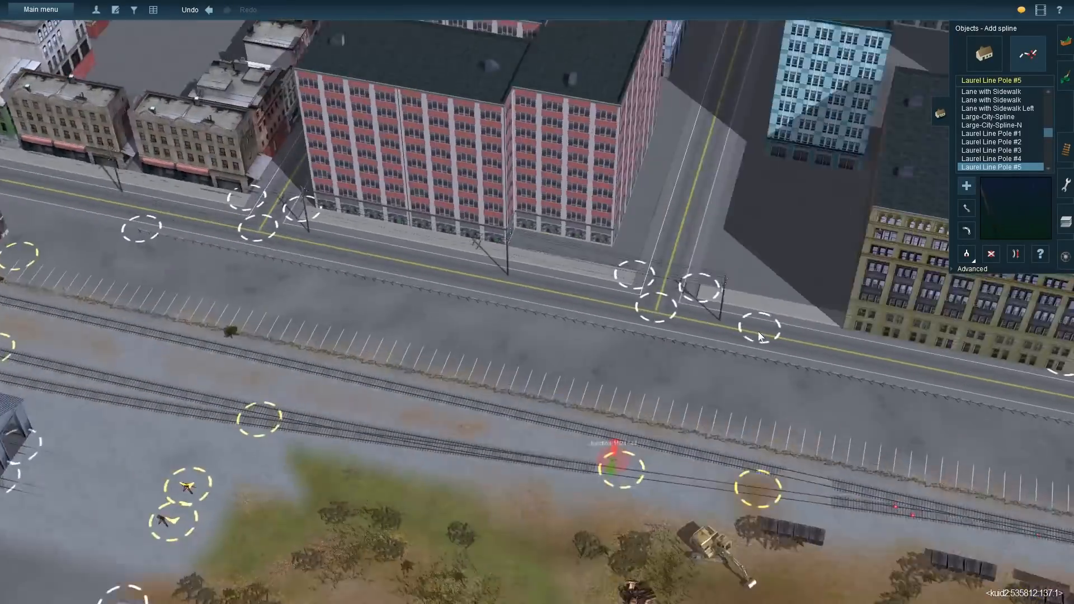
click(757, 331)
click(506, 356)
click(753, 329)
key(m)
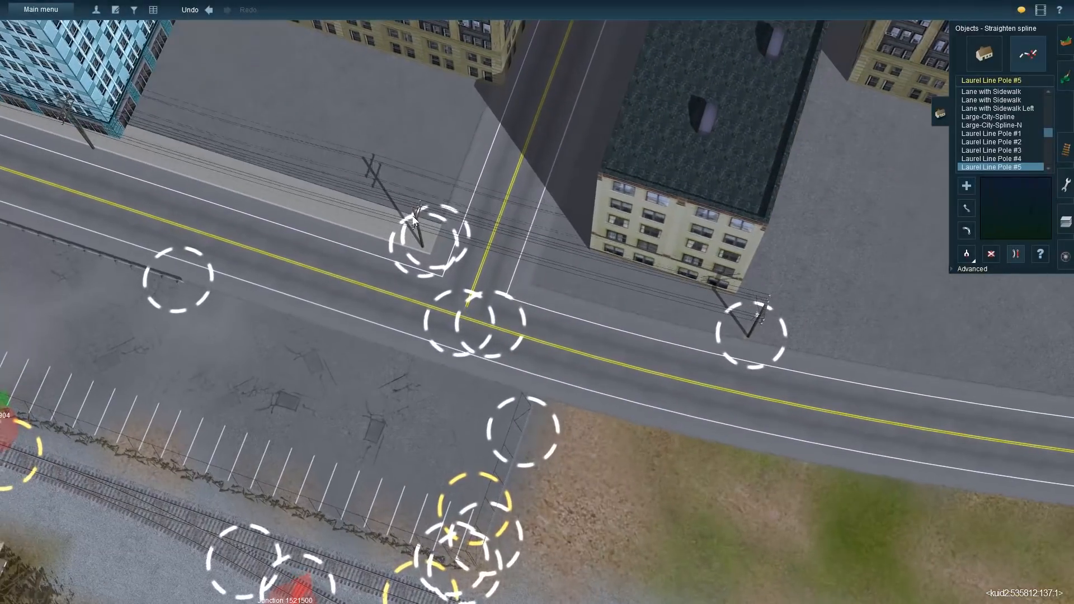
Straighten the Laurel Line Pole #5 spline near the side street and move its end pole toward the road edge
click(343, 173)
click(967, 209)
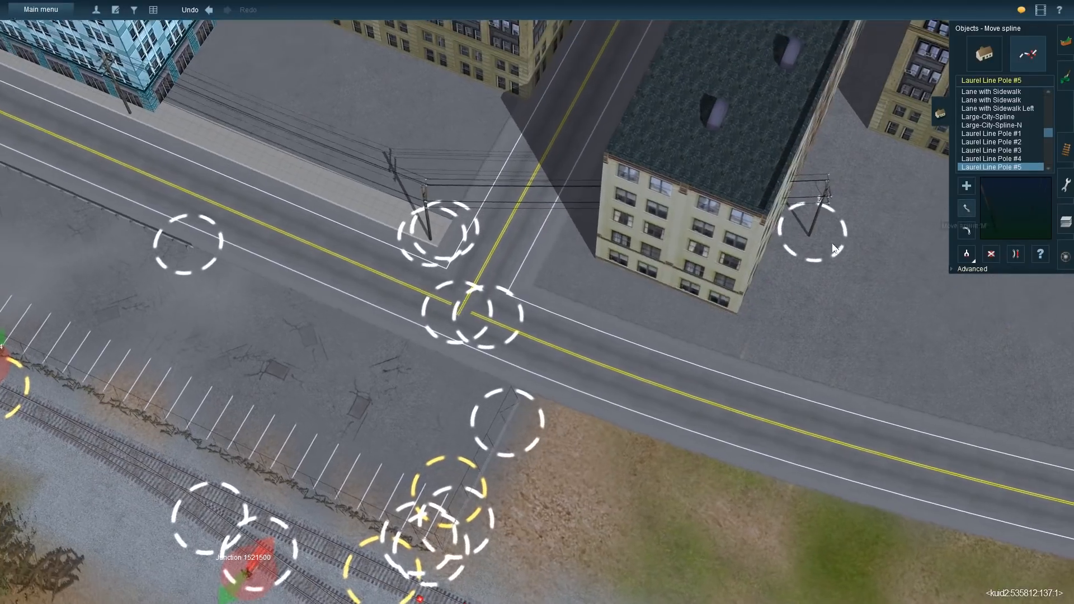
drag(813, 230, 830, 381)
Extend the Laurel Line Pole #5 spline beside the road out into the countryside and straighten it
click(971, 189)
click(237, 204)
click(767, 286)
click(448, 60)
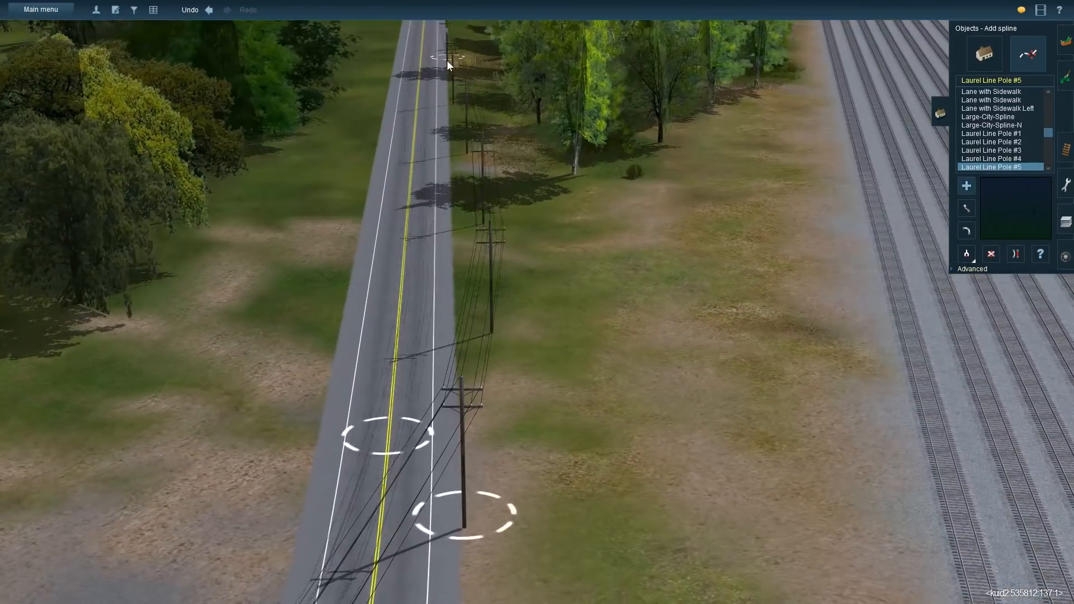
click(1017, 254)
click(475, 380)
Shift the teal and red TUME city office buildings slightly to clear the utility poles and wires along the sidewalk
click(994, 58)
drag(666, 374, 680, 375)
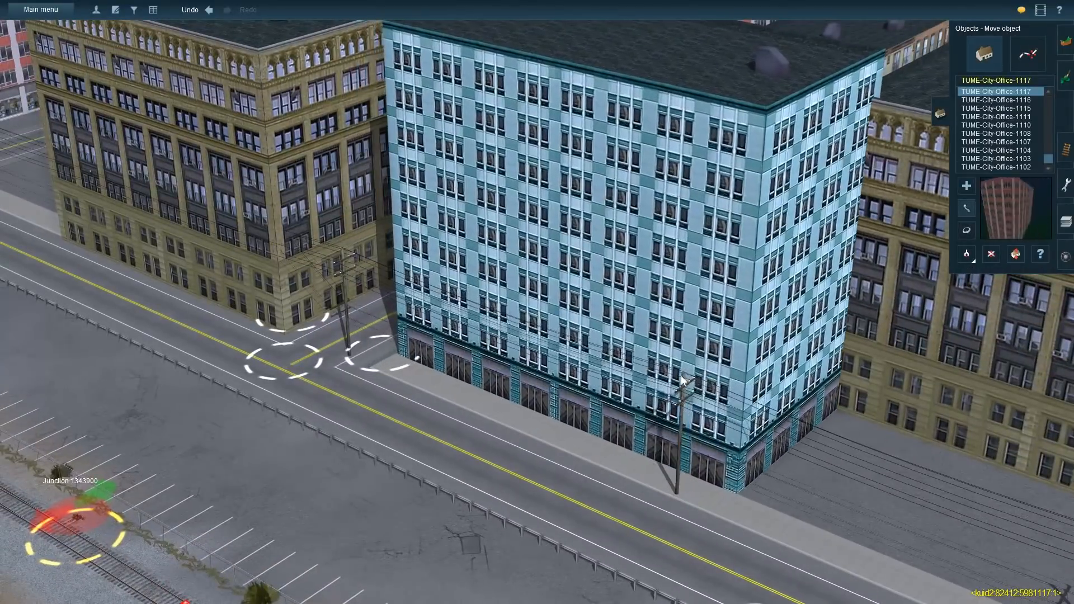
drag(452, 250, 439, 249)
drag(543, 282, 563, 285)
scroll(522, 293, down, 3)
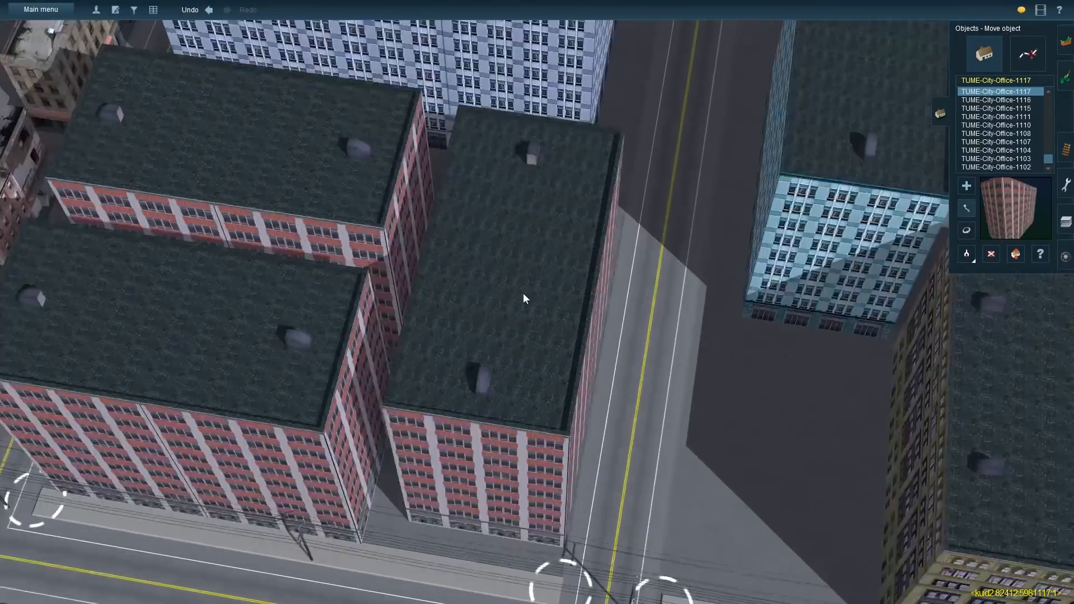
Move the Laurel Line Pole #5 standing in the side street onto the sidewalk corner by the red office building
click(1028, 55)
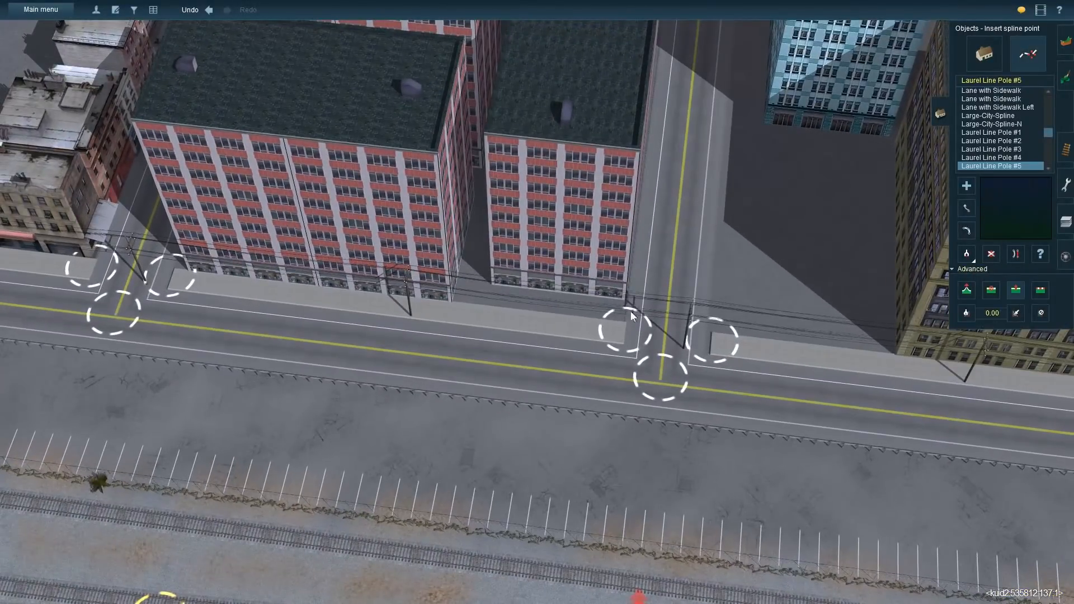
scroll(630, 311, up, 5)
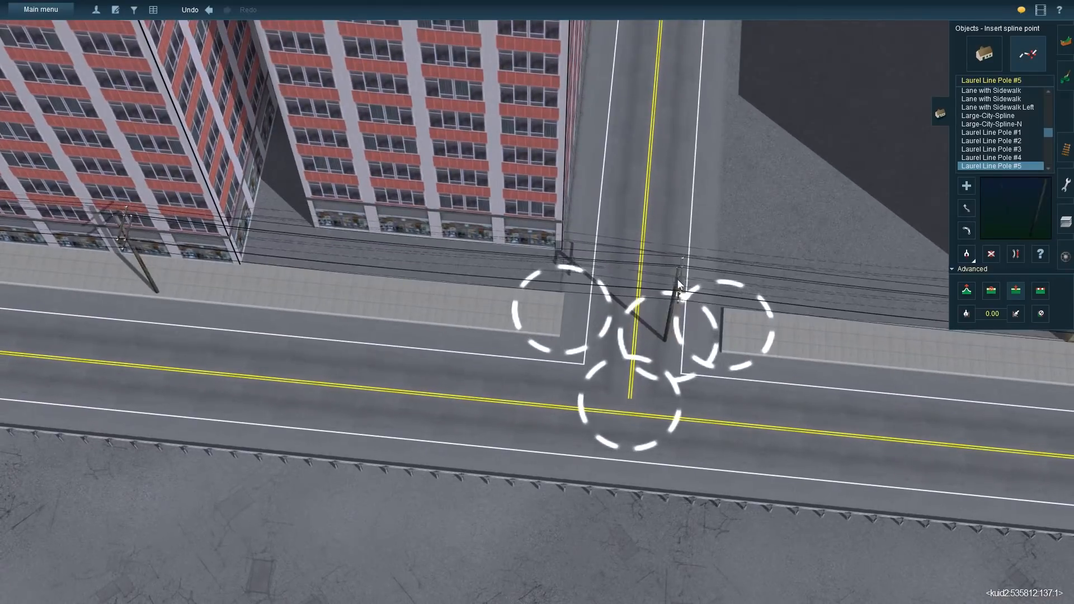
key(m)
drag(665, 338, 556, 331)
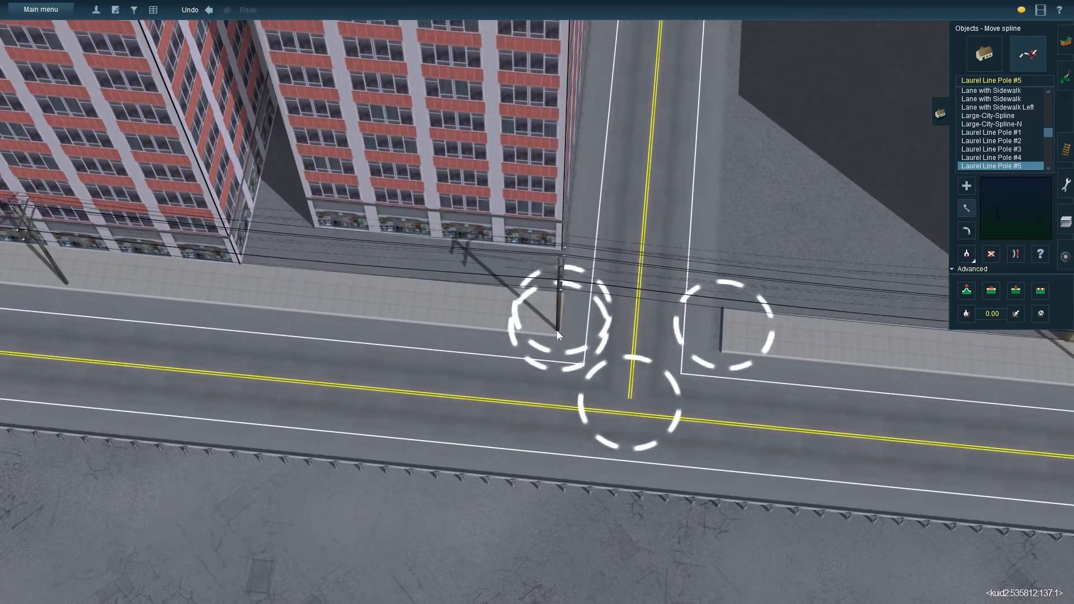
key(Right)
right_click(649, 300)
Insert a Laurel Line Pole #5 spline point by the teal office building and shift it and the next corner pole along the sidewalk
key(i)
click(444, 388)
key(m)
drag(444, 387, 370, 419)
right_click(569, 274)
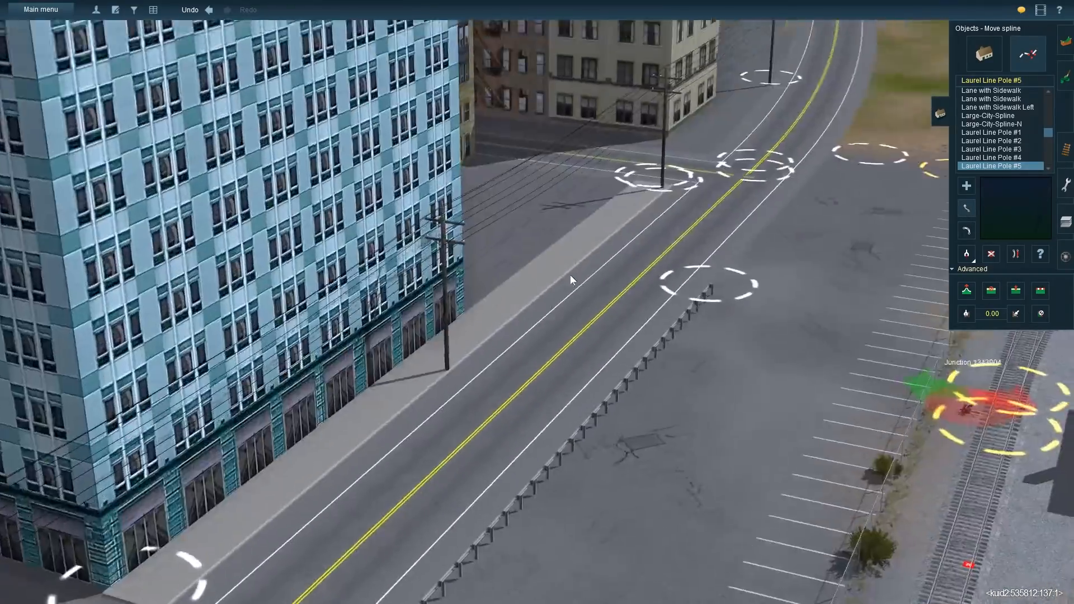
right_click(661, 179)
drag(560, 330, 528, 336)
key(Right)
right_click(459, 150)
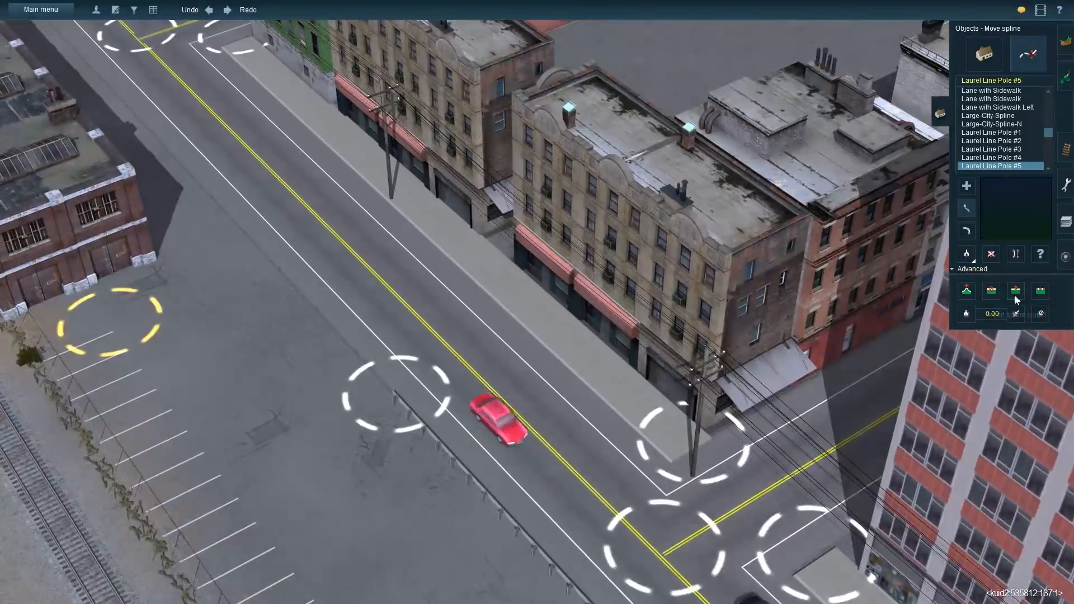
Insert another point in the utility pole spline along the old brick shops and reposition that pole on the sidewalk
click(1016, 292)
click(475, 242)
key(m)
drag(474, 242, 453, 186)
right_click(426, 202)
right_click(415, 226)
Insert a spline point at the pole standing in the intersection across from the green building and move it onto the sidewalk corner
key(i)
click(548, 328)
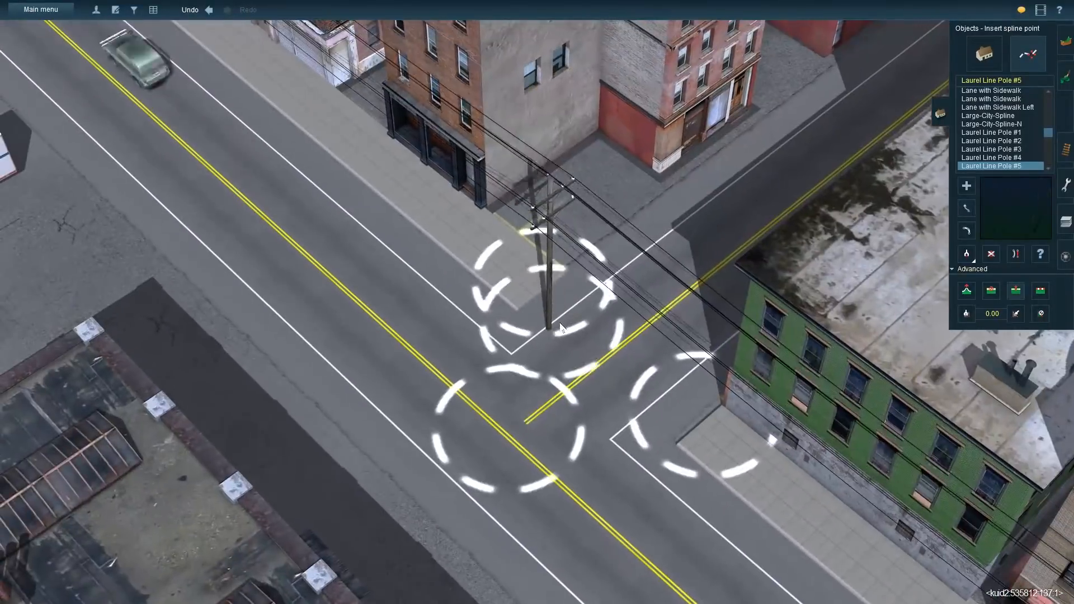
key(m)
drag(548, 328, 518, 304)
right_click(442, 257)
click(985, 54)
click(967, 208)
right_click(347, 252)
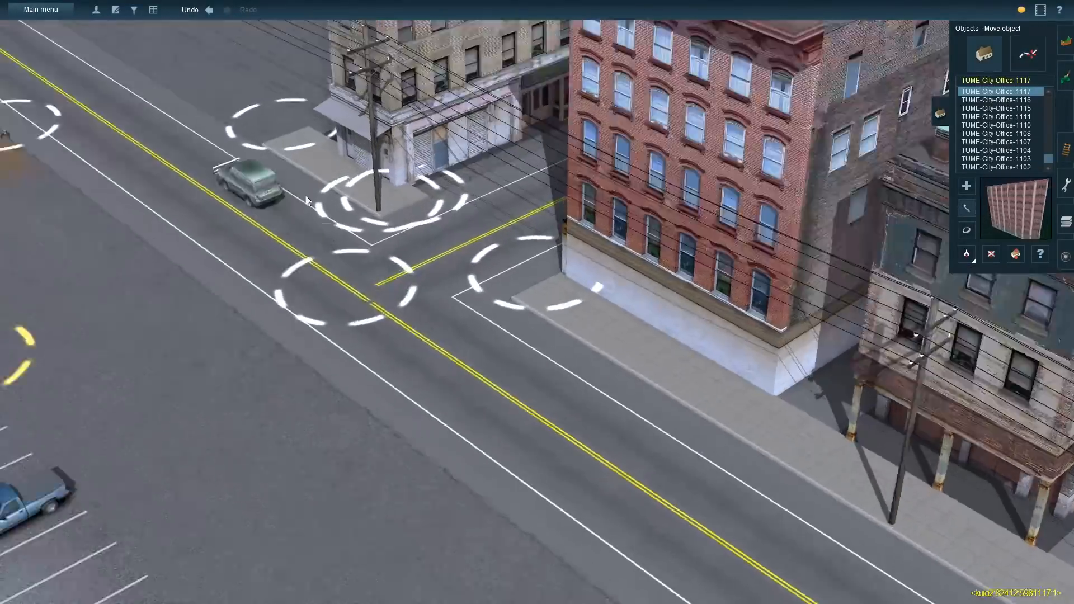
right_click(179, 268)
key(Right)
click(1066, 77)
mouse_move(532, 263)
right_down()
mouse_move(555, 256)
mouse_move(544, 210)
mouse_move(567, 225)
mouse_move(435, 356)
right_up()
key(Left)
key(Left)
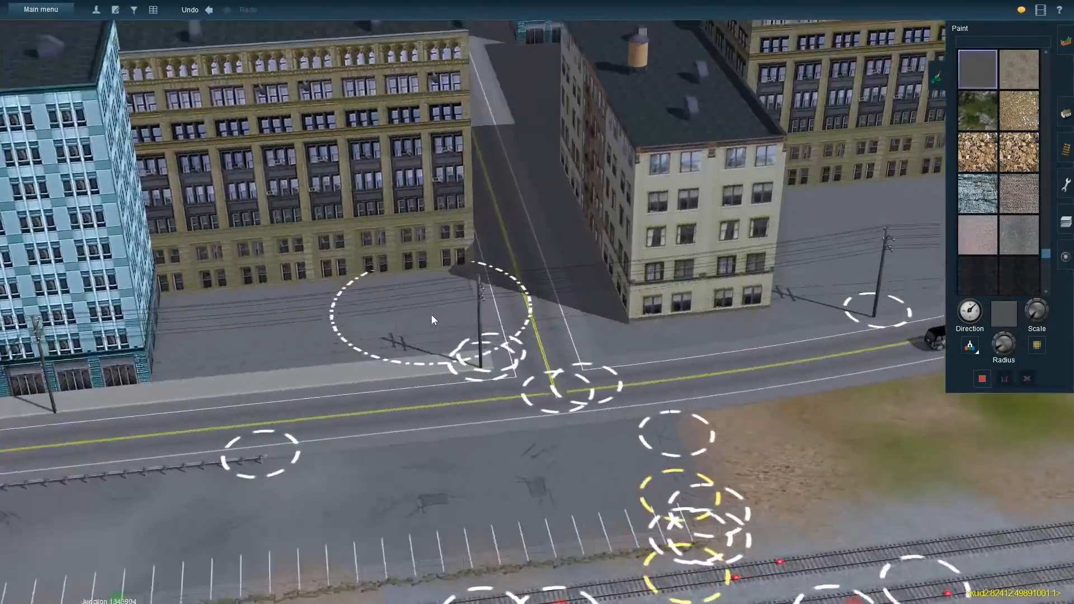
right_click(280, 442)
Place a Hazard Near Road (Left) Sign from the Details pick list at the guardrail's end, rotate it and move it against the rail
click(133, 10)
click(143, 126)
mouse_move(174, 135)
click(241, 162)
scroll(100, 189, down, 10)
click(99, 216)
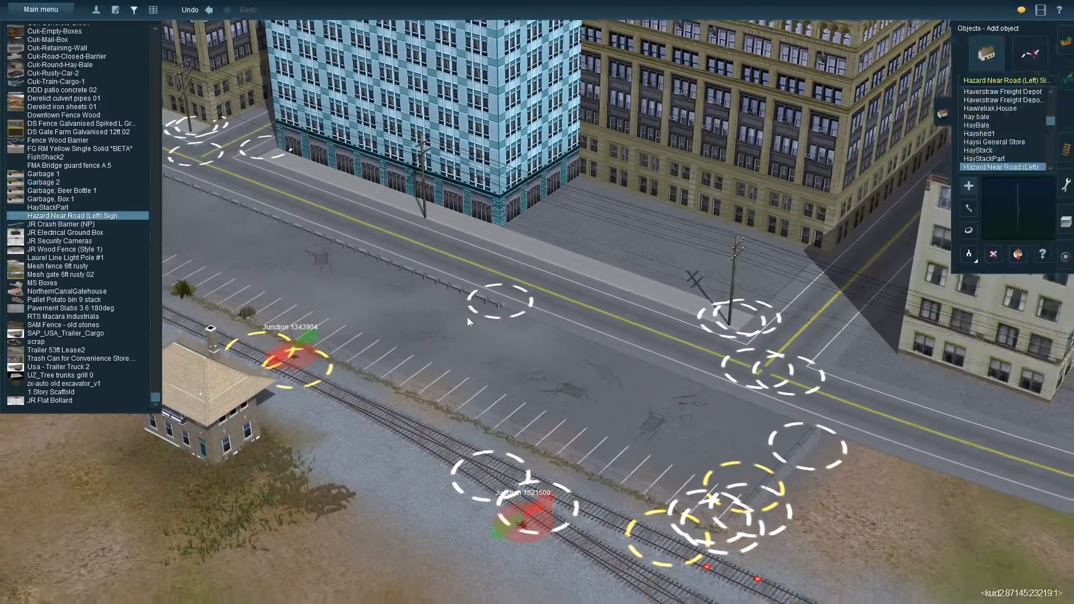
right_click(498, 309)
scroll(504, 308, up, 10)
click(651, 346)
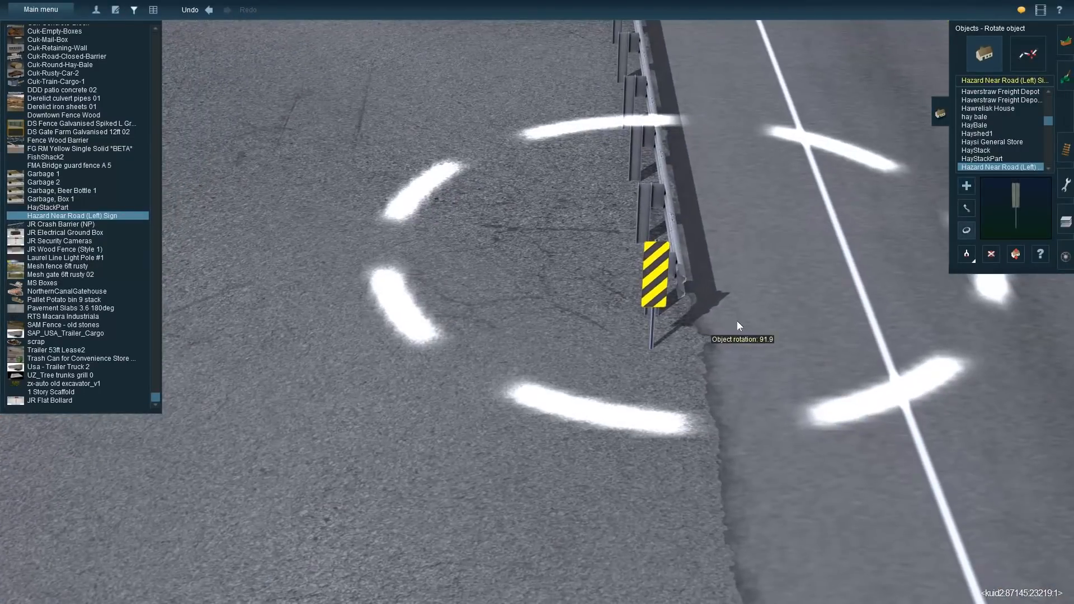
click(967, 208)
drag(652, 346, 687, 335)
scroll(688, 297, down, 10)
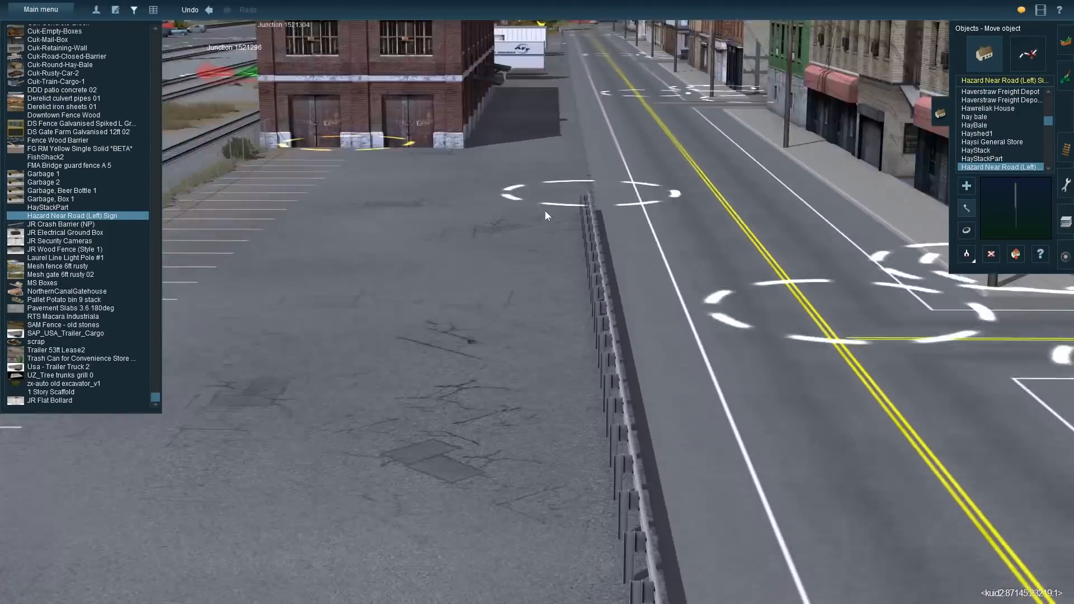
Place a second hazard sign at the opposite end of the roadside guardrail and rotate it
scroll(1001, 151, down, 1)
click(1001, 151)
scroll(459, 299, up, 10)
click(460, 299)
click(964, 232)
key(Up)
key(Left)
drag(462, 246, 635, 276)
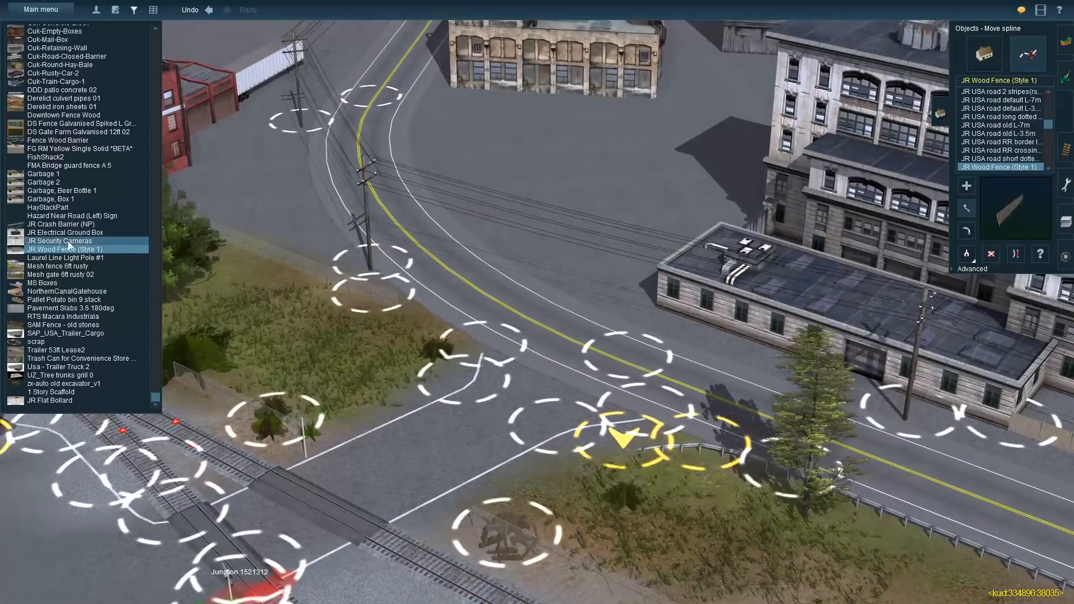
Run the JR Wood Fence (Style 1) along the inside of the road curve and adjust its end point near the white building
scroll(86, 234, up, 3)
scroll(85, 234, up, 5)
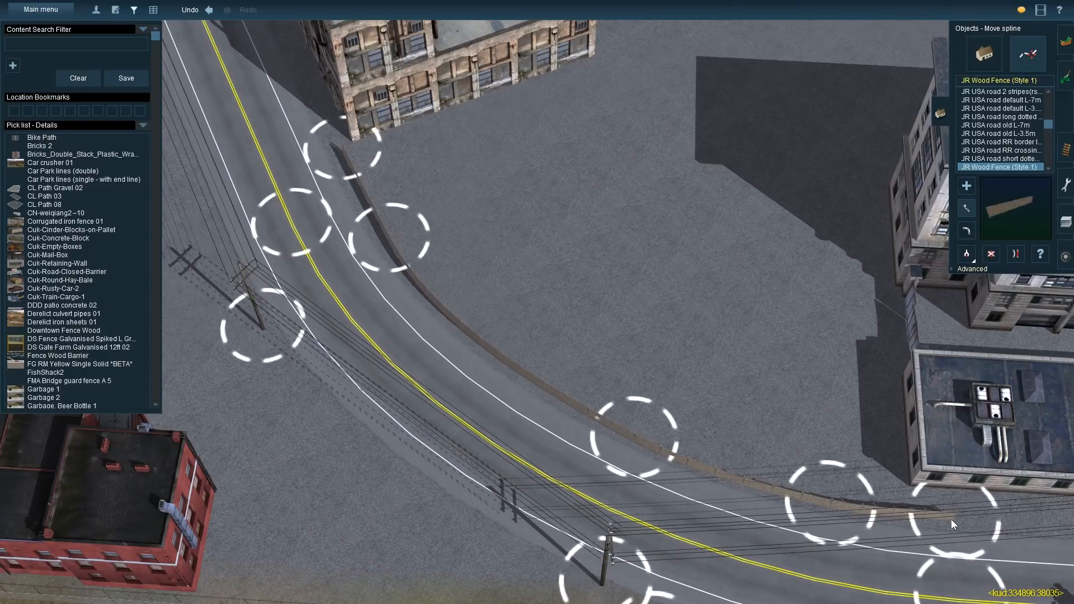
drag(902, 515, 908, 516)
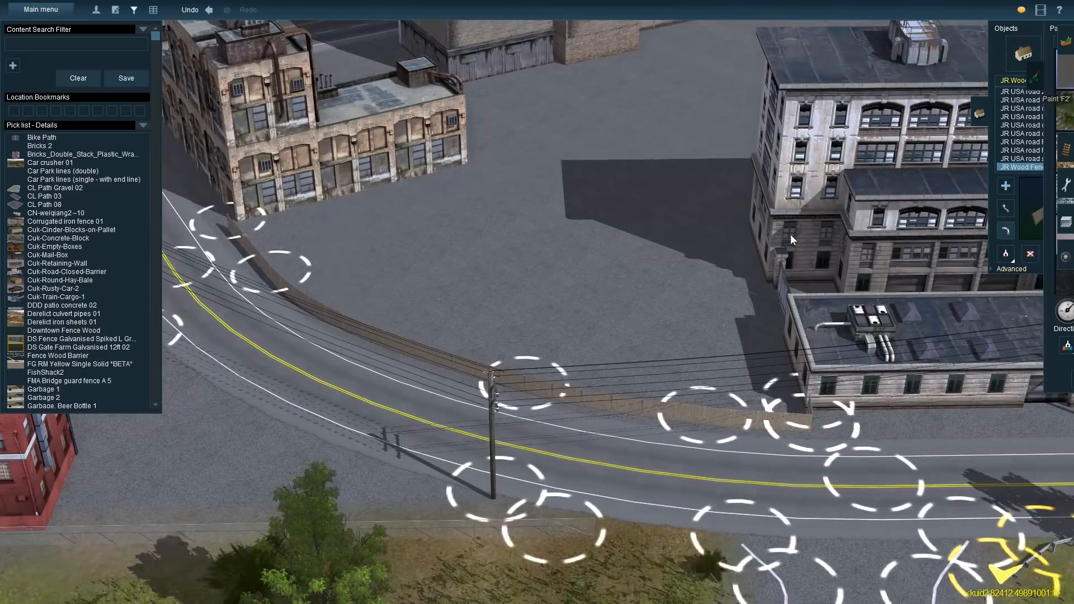
Paint a dry brown grass texture over the empty lot behind the curved wood fence
key(F2)
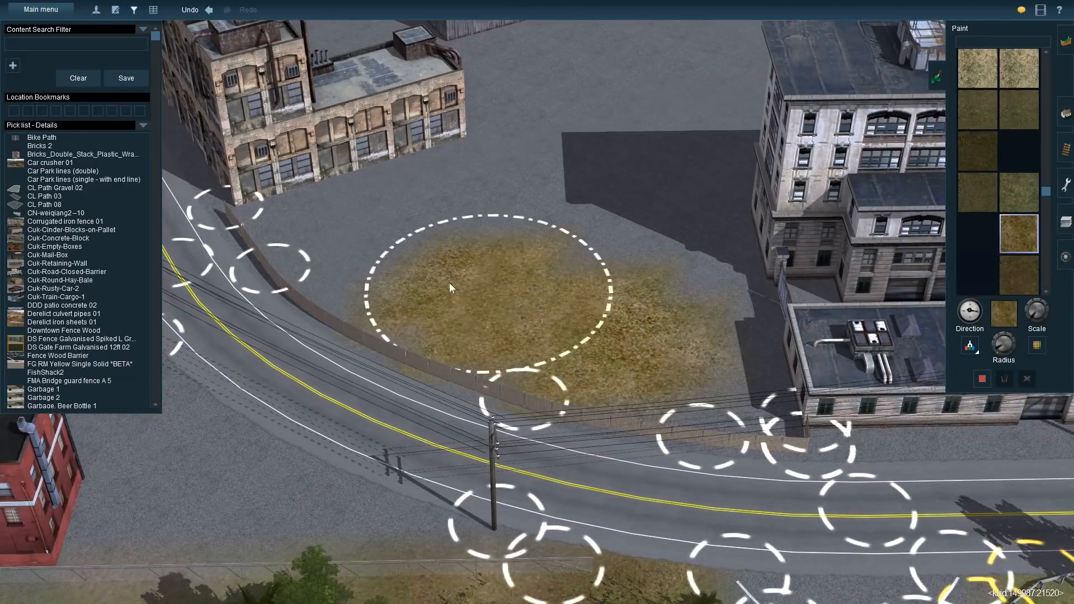
click(1012, 280)
mouse_move(448, 283)
mouse_down()
mouse_move(420, 280)
mouse_move(586, 301)
mouse_up()
Plant st_rmm_buk12_2438_25m and st_rmm_buk1_3394_20m trees in the grassy lot behind the wood fence
key(F3)
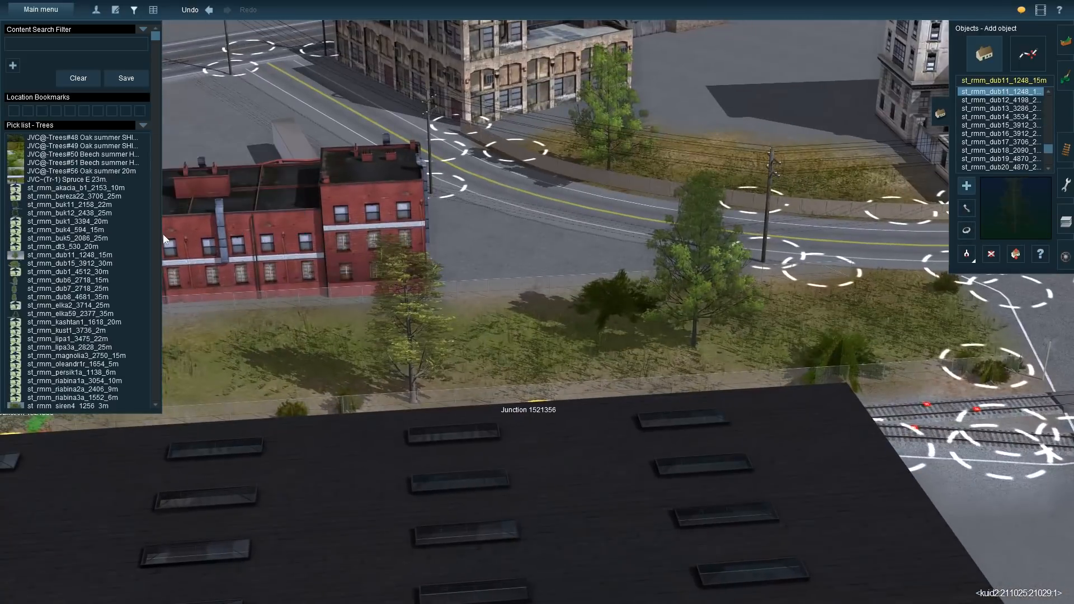
click(70, 213)
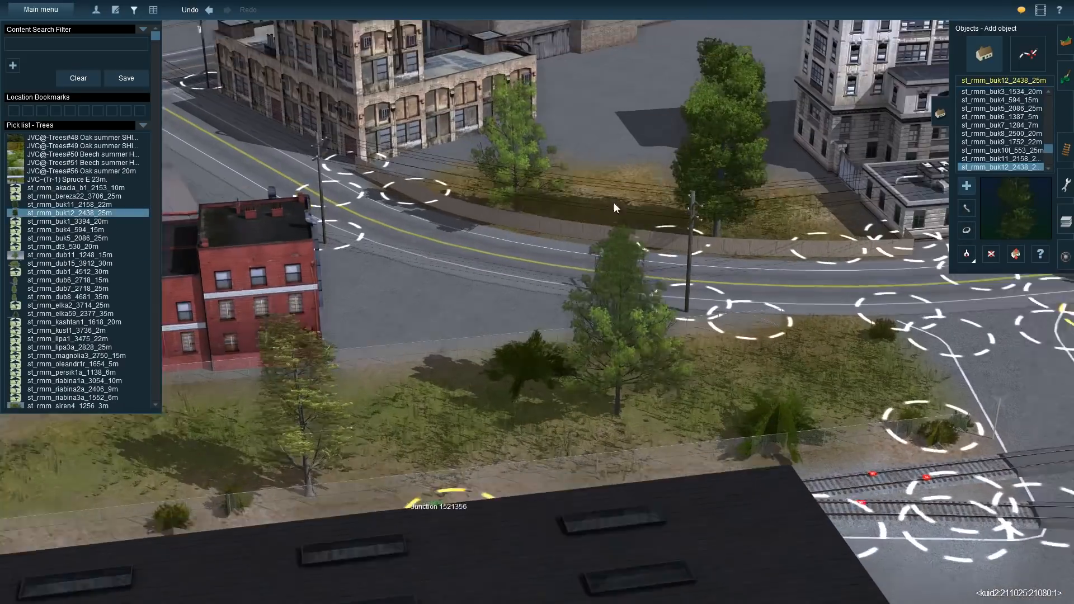
right_click(666, 223)
click(68, 221)
click(660, 318)
key(Left)
Pick the existing JVC@-Grass346 large group bush at the road corner and plant it in the lot behind the wood fence
key(g)
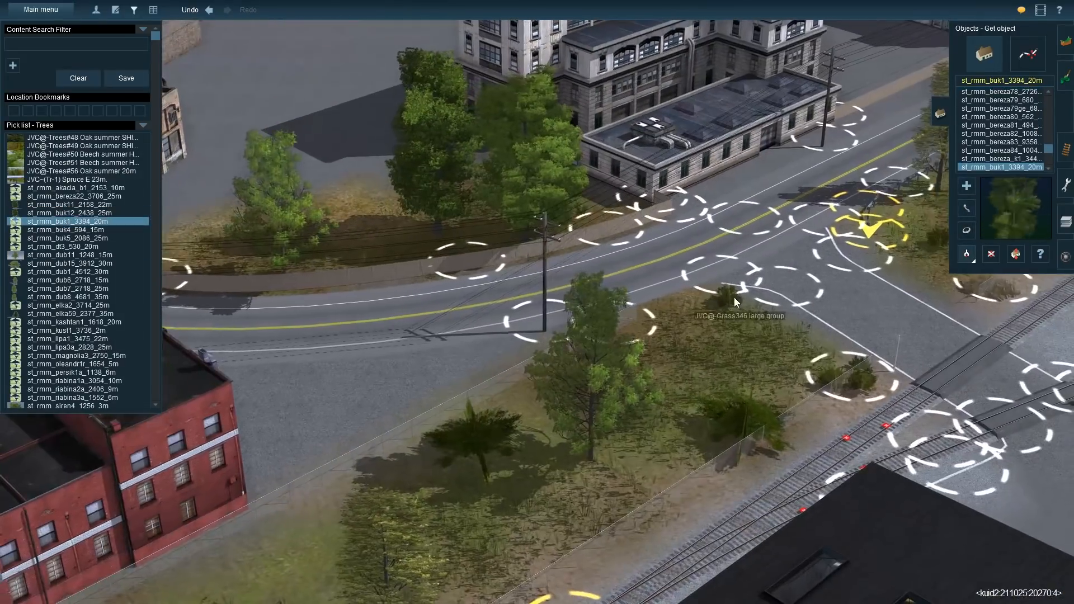
click(735, 302)
right_click(734, 284)
scroll(429, 345, up, 3)
key(g)
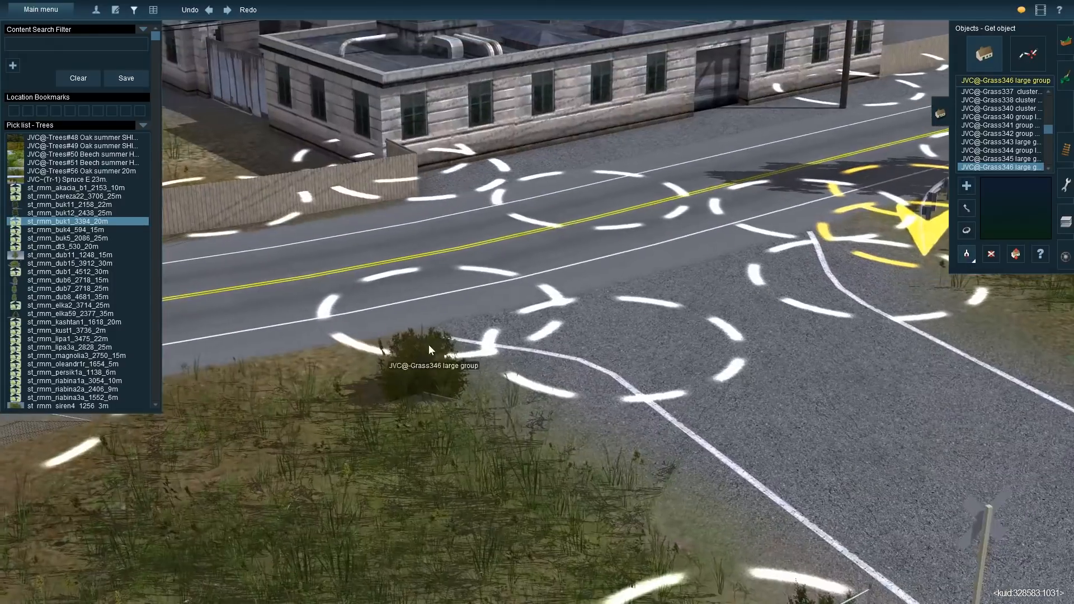
click(423, 335)
right_click(401, 140)
click(563, 325)
Run a Mesh fence 6ft new from the warehouse corner to the road and move its end and the roadside fence's end together
scroll(338, 263, down, 5)
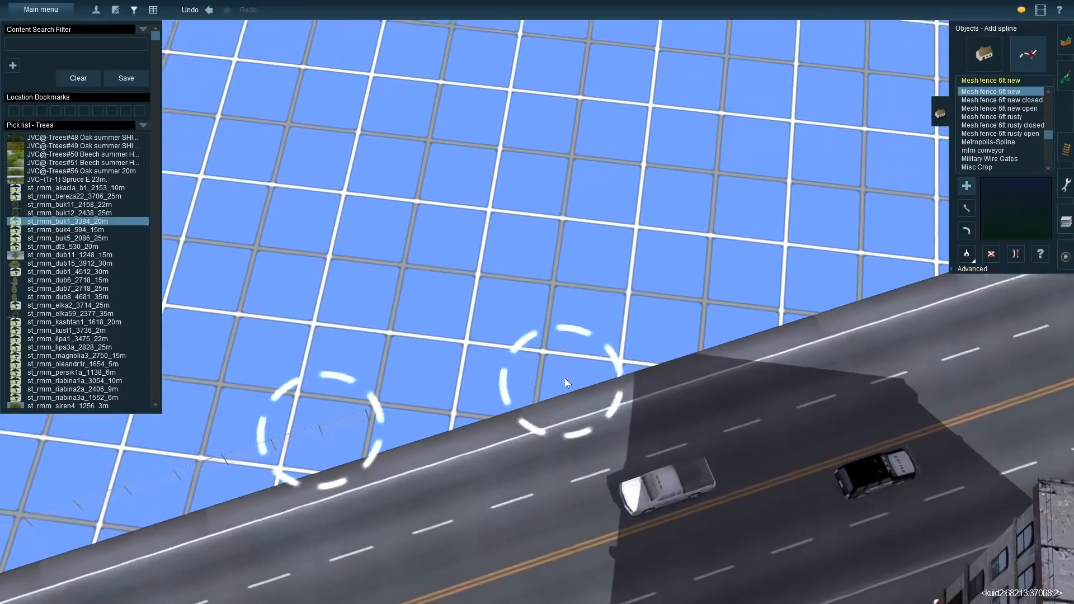
scroll(565, 377, up, 3)
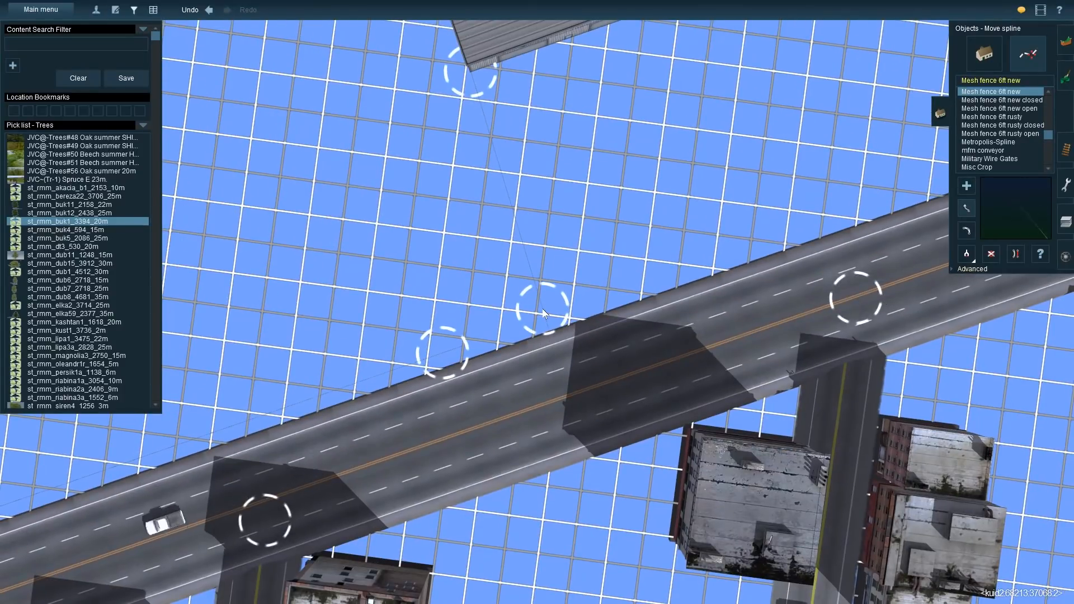
click(566, 317)
click(720, 271)
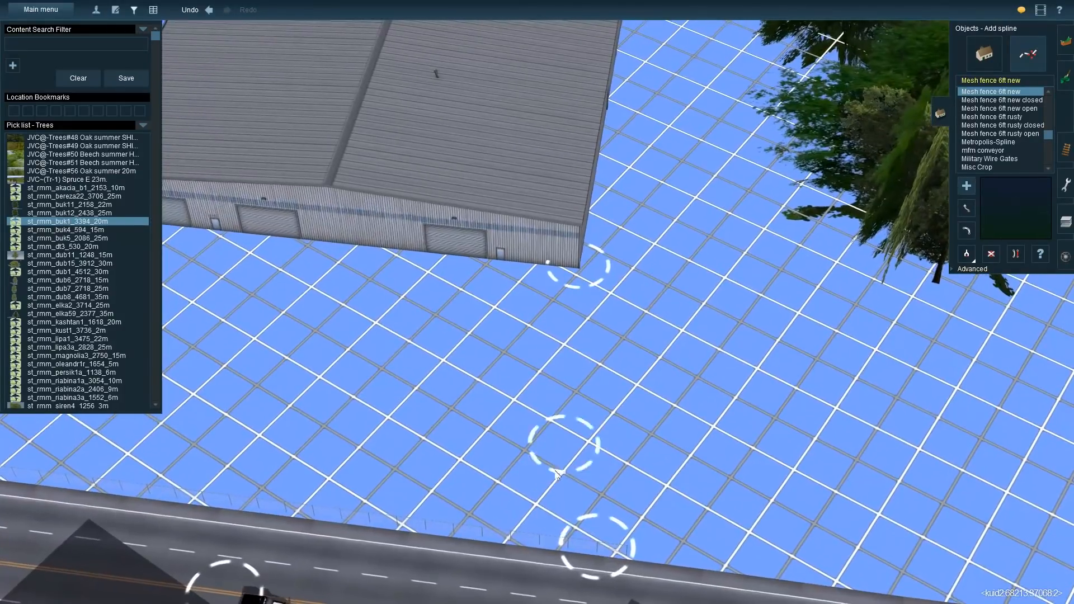
drag(563, 444, 564, 515)
drag(626, 542, 530, 542)
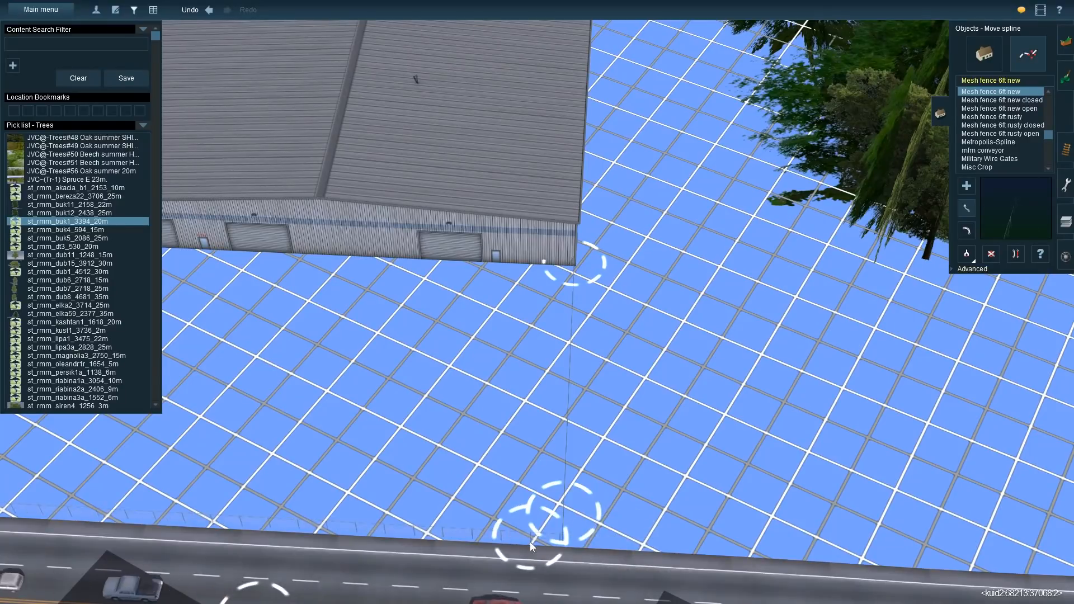
click(153, 10)
scroll(599, 267, up, 5)
scroll(536, 358, down, 3)
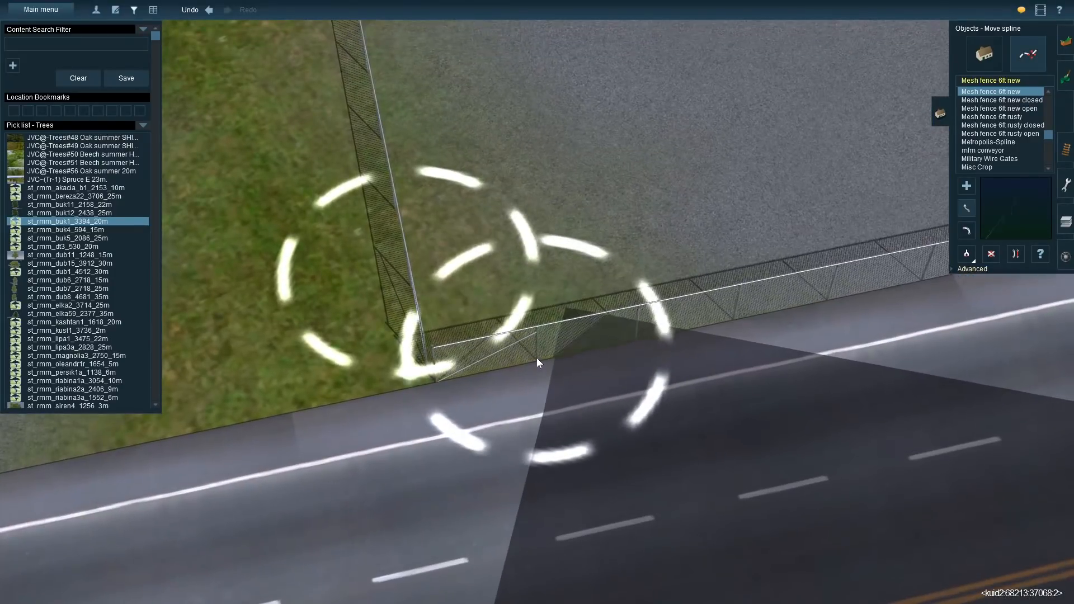
scroll(612, 312, down, 4)
Insert spline points in the roadside Mesh fence 6ft new and delete sections between points to open gaps in front of the warehouses
click(953, 268)
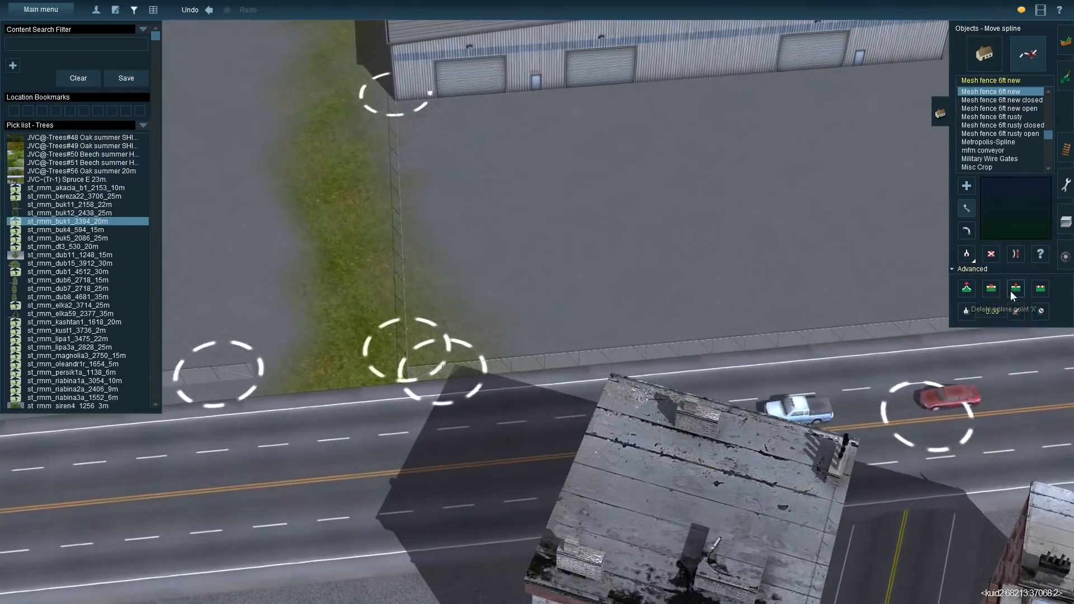
click(1015, 289)
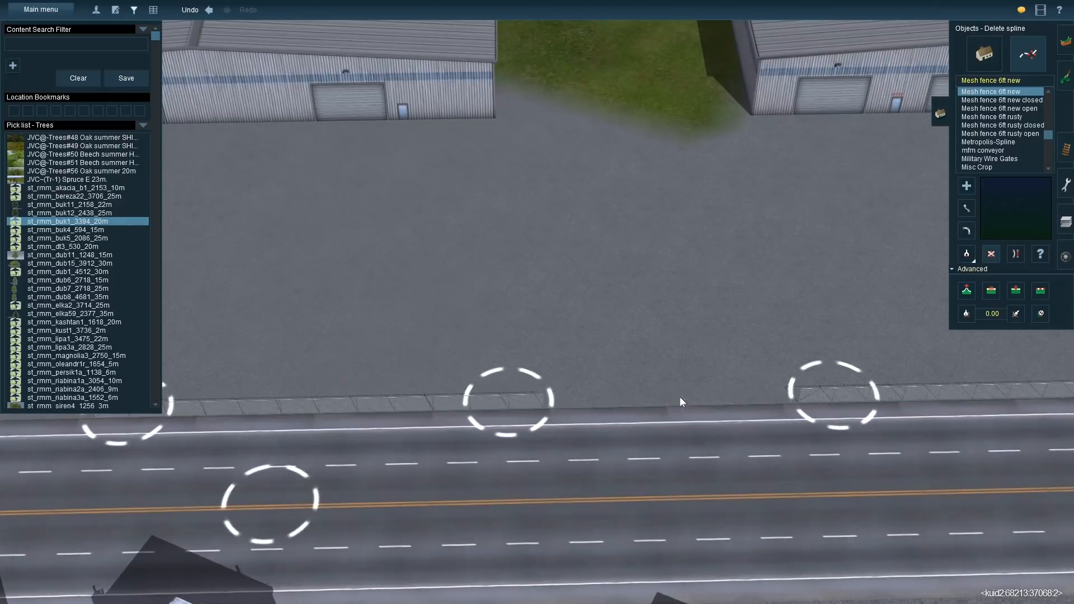
click(208, 10)
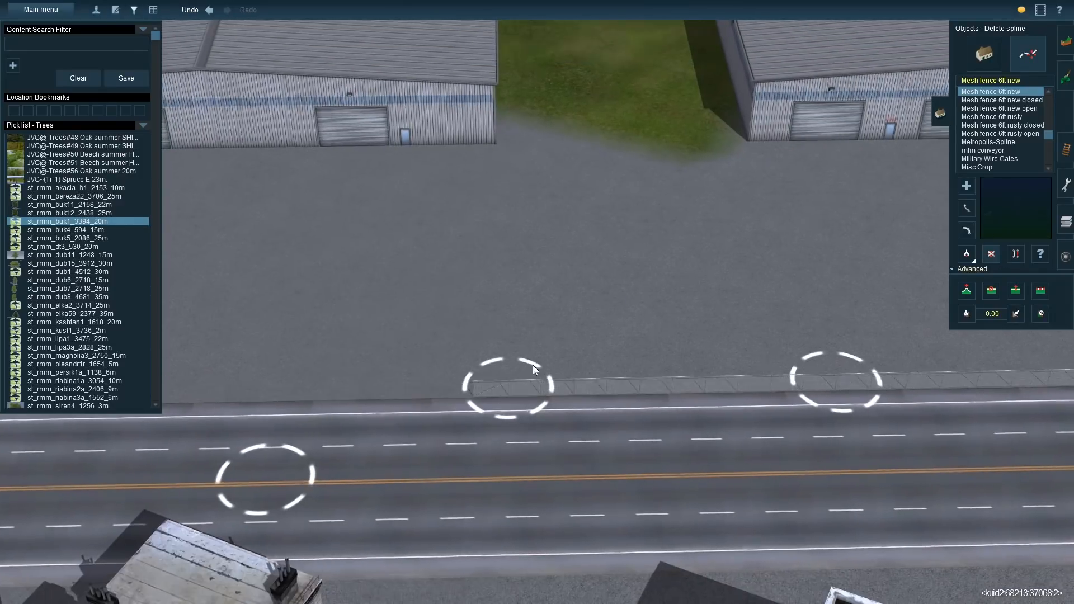
click(1016, 294)
click(582, 375)
click(724, 327)
click(991, 254)
right_click(745, 285)
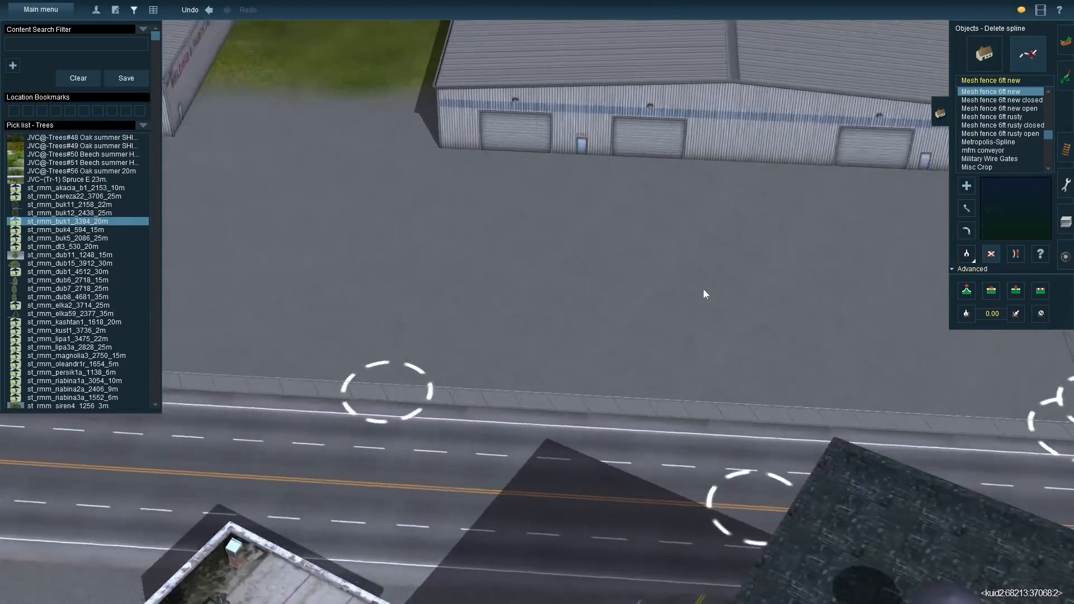
key(Left)
right_click(433, 41)
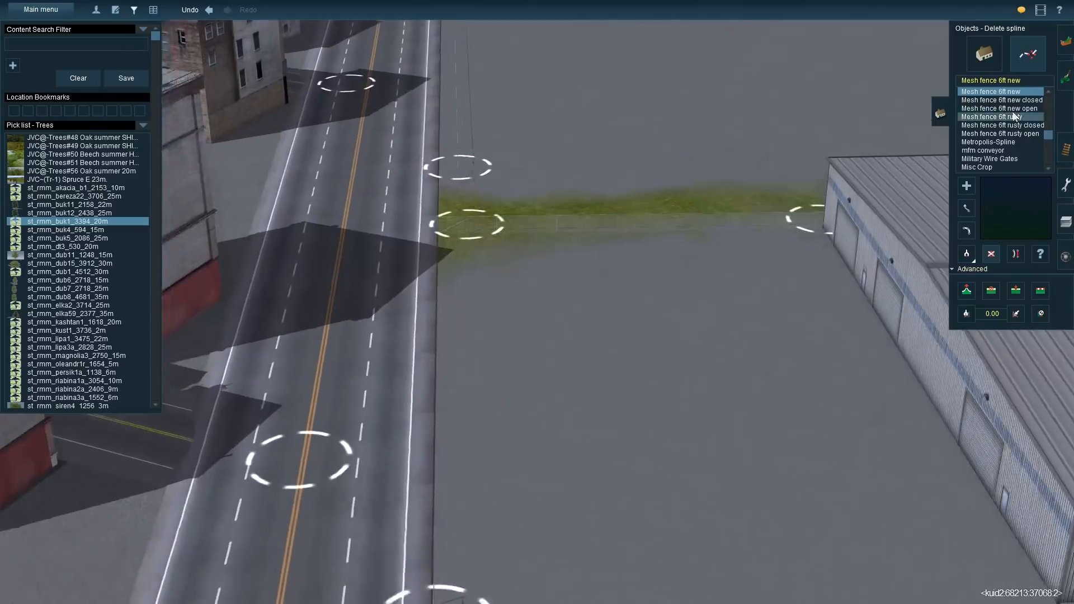
Paint the gray asphalt texture over the grass strip along the mesh fence between the road and the warehouse
click(1066, 77)
click(660, 174)
click(208, 10)
key(g)
drag(526, 247, 456, 245)
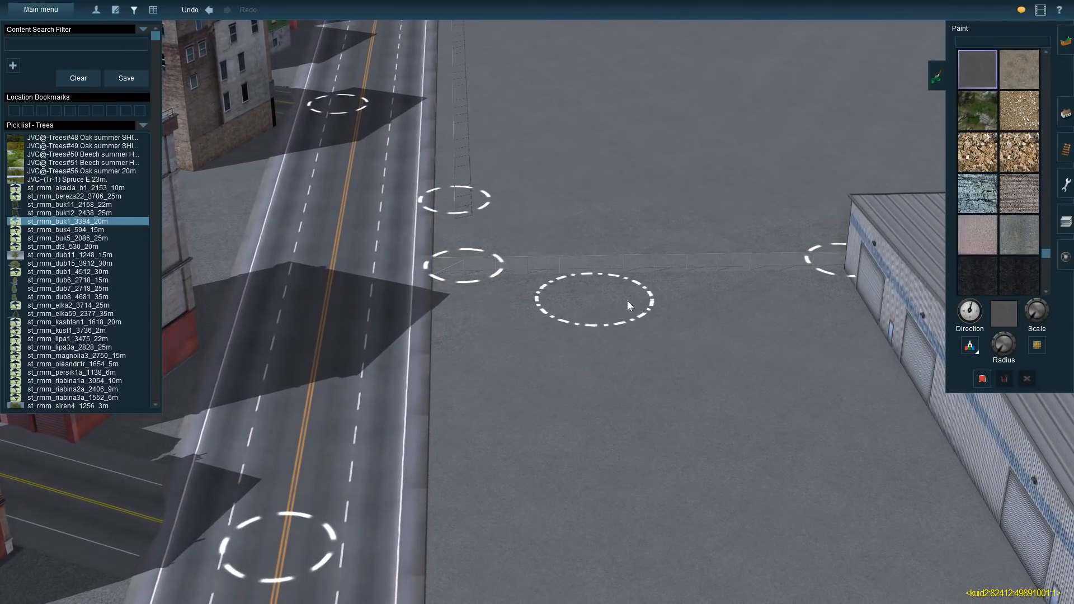
click(938, 76)
Place several Usa - Trailer Truck 2 trailers from the Cars pick list along the warehouse's loading docks
key(Left)
right_click(459, 300)
click(143, 126)
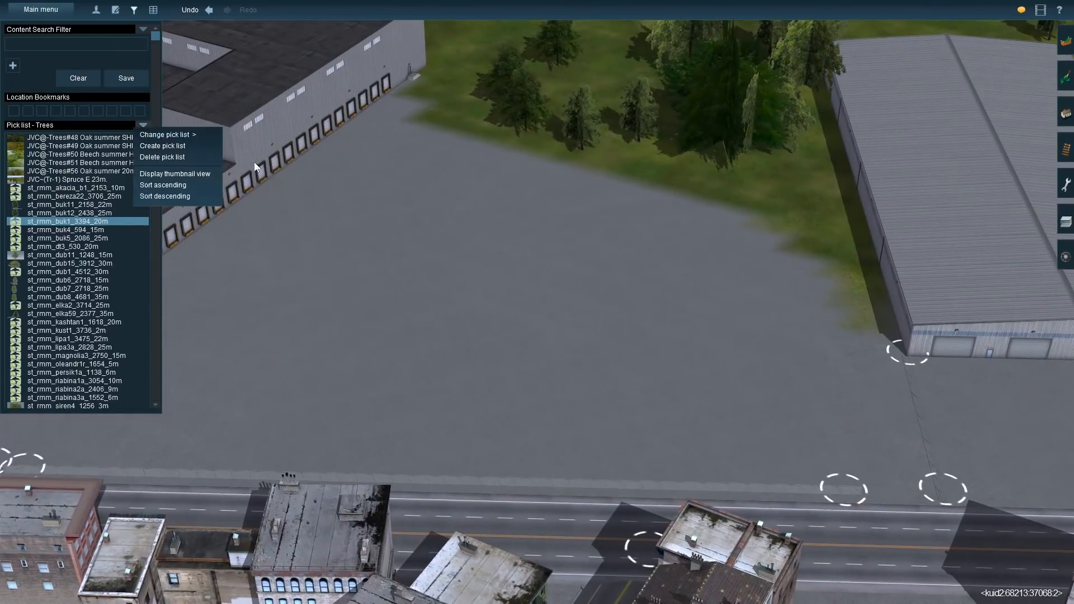
mouse_move(185, 135)
click(252, 160)
right_click(486, 325)
scroll(486, 325, up, 5)
click(102, 246)
click(103, 263)
click(288, 364)
click(638, 218)
scroll(638, 217, down, 5)
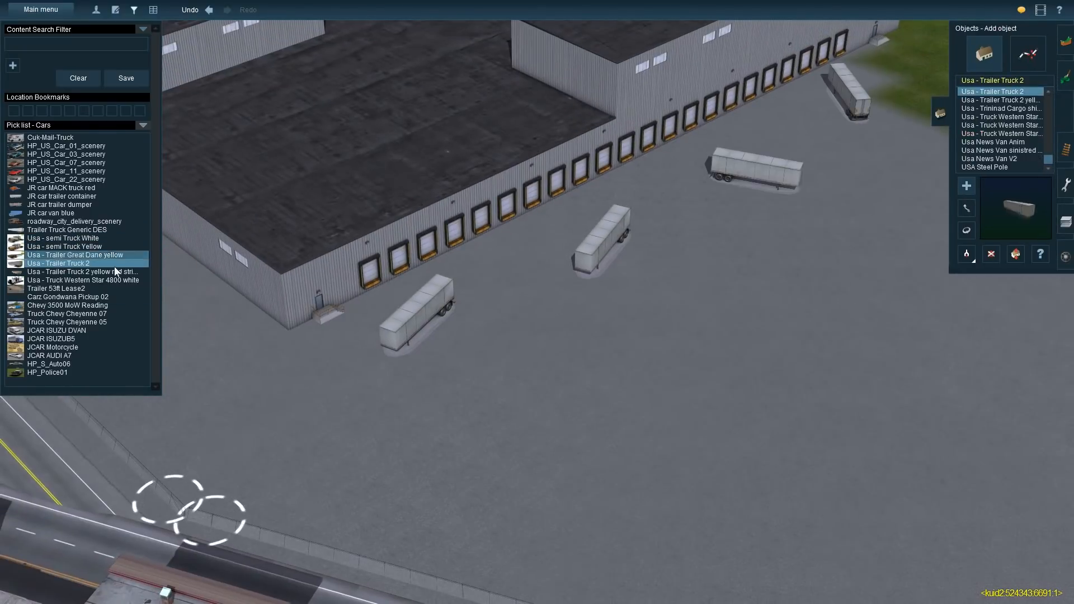
Add yellow-red striped Usa - Trailer Truck 2 and Trailer 53ft Lease2 trailers among the others at the loading docks
click(115, 272)
click(530, 284)
click(115, 289)
click(342, 376)
click(635, 252)
click(769, 134)
click(890, 82)
Rotate the trailers along the near half of the loading docks so they back toward the dock doors
key(r)
drag(418, 329, 531, 356)
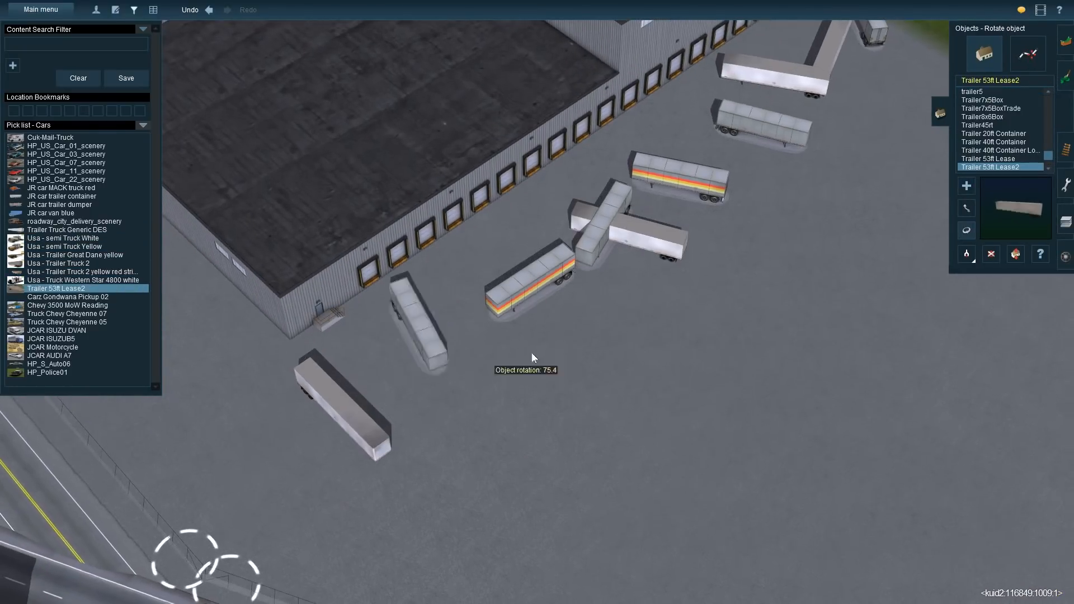
drag(530, 283, 694, 387)
right_click(621, 163)
key(Left)
drag(610, 412, 898, 431)
drag(638, 339, 896, 488)
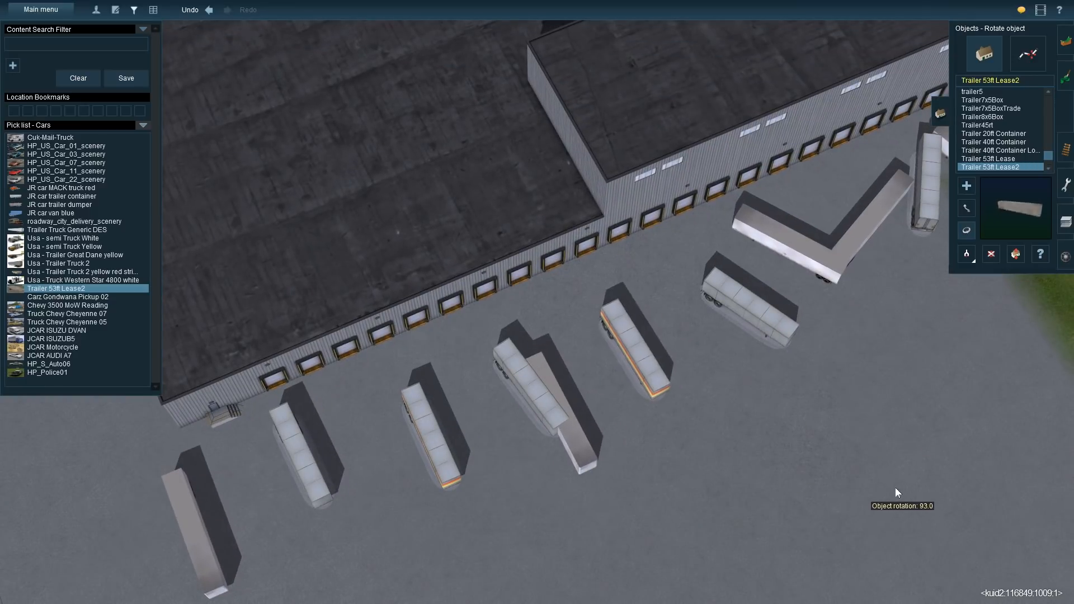
drag(755, 287, 890, 414)
Rotate the angled trailers along the far half of the warehouse's loading docks so they back toward the dock doors
right_click(778, 275)
key(Left)
drag(589, 266, 518, 271)
drag(685, 260, 445, 289)
drag(752, 249, 446, 216)
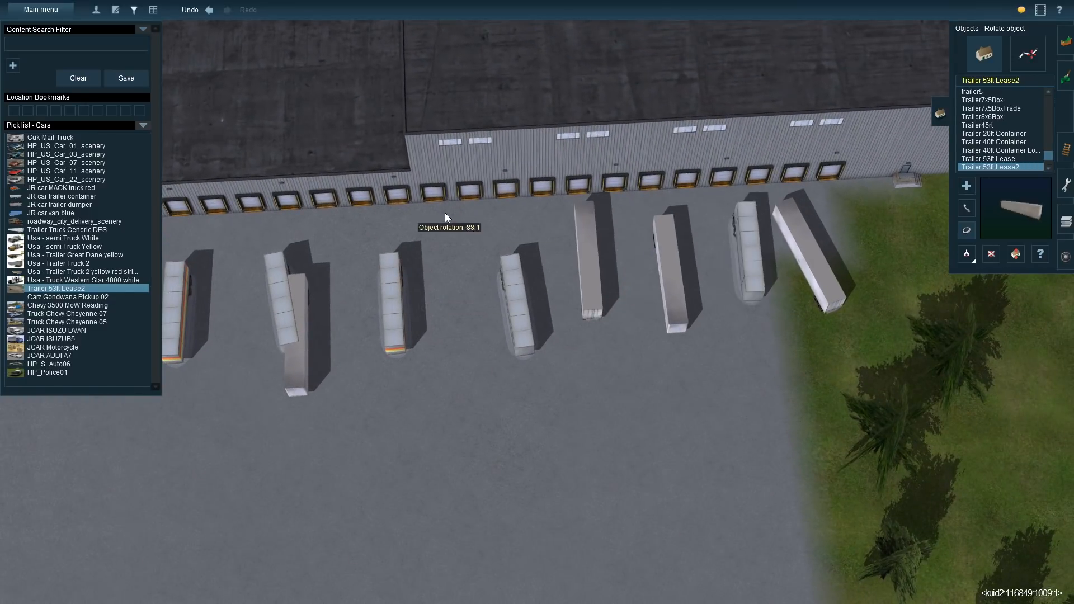
Move the trailers at the far half of the loading docks back against individual dock doors
drag(818, 251, 790, 238)
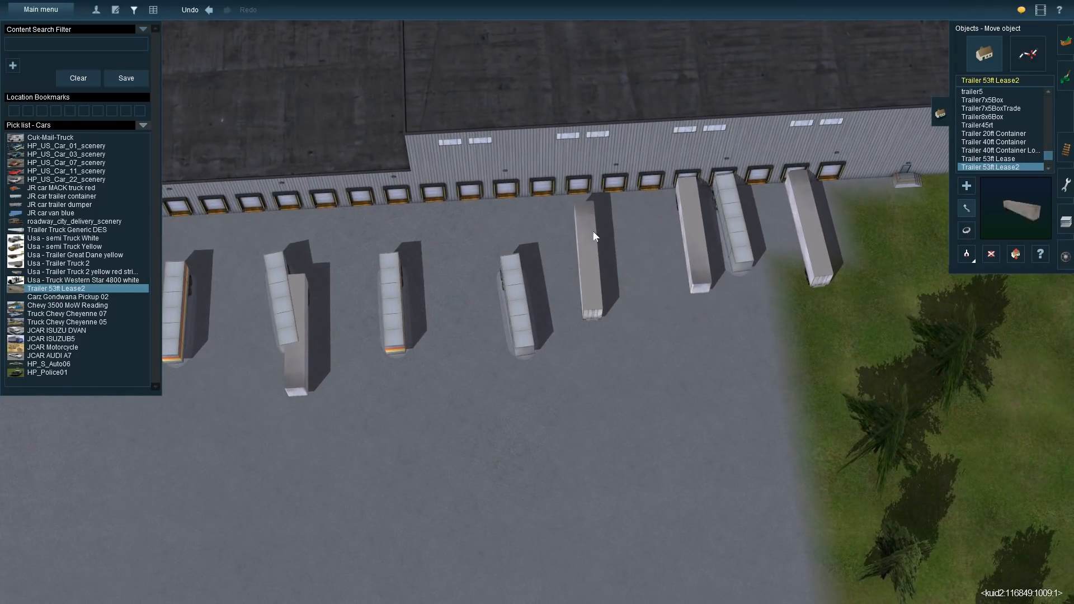
drag(593, 232, 588, 208)
drag(516, 297, 510, 220)
drag(388, 297, 430, 229)
Back the remaining trailers at the near half of the warehouse up to free dock doors
right_click(339, 241)
drag(494, 377, 518, 291)
drag(492, 356, 465, 297)
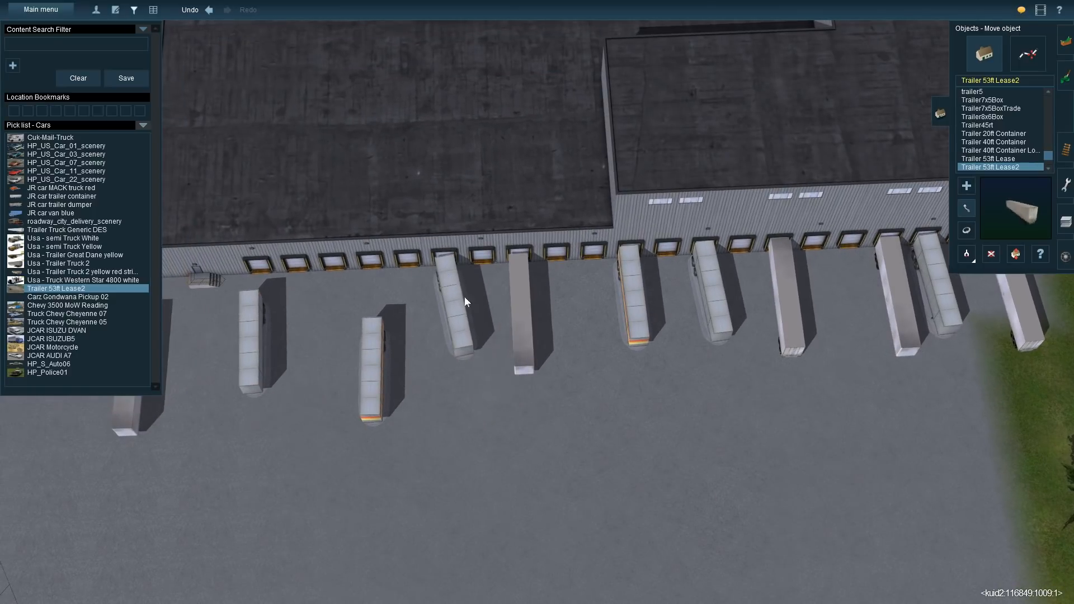
drag(364, 368, 363, 304)
right_click(333, 305)
drag(459, 337, 548, 307)
drag(362, 364, 477, 303)
key(Left)
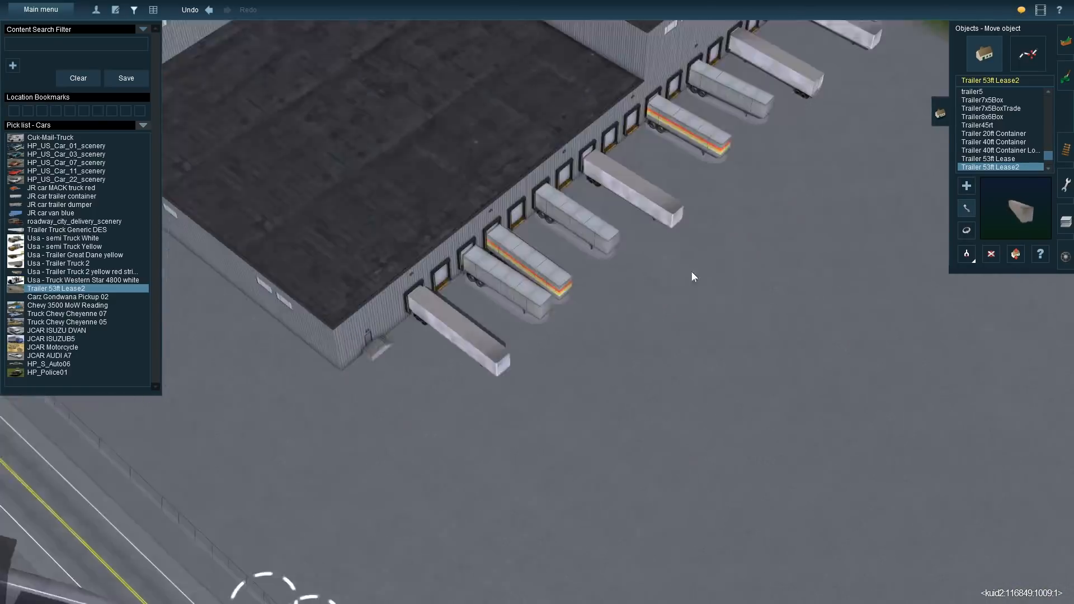
Paint the gray asphalt texture over the grass between the loading yard and the fence at the warehouse's end
right_click(693, 270)
key(Down)
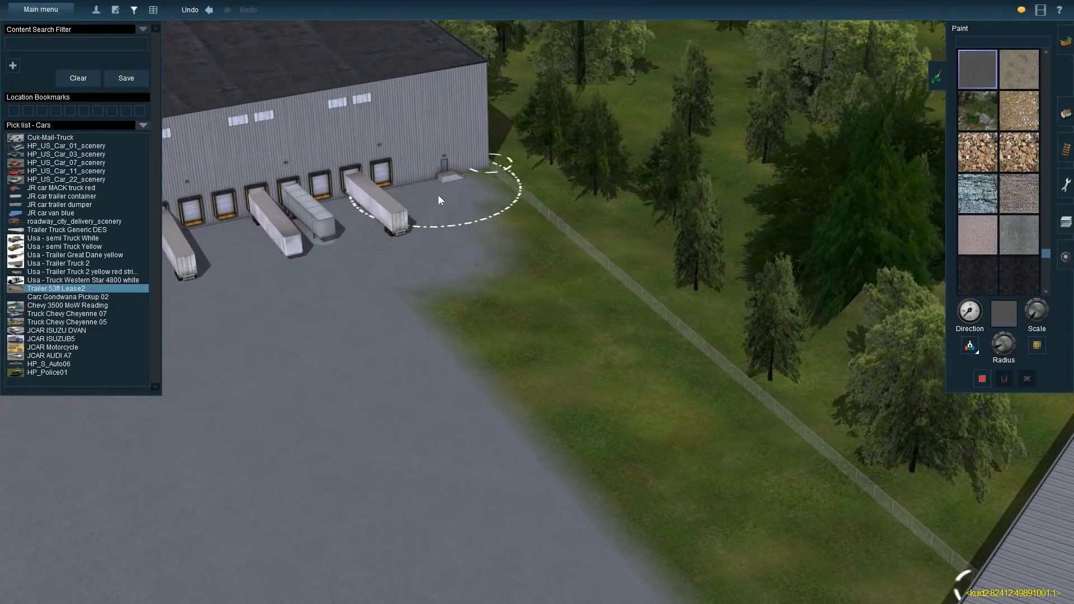
drag(750, 470, 873, 554)
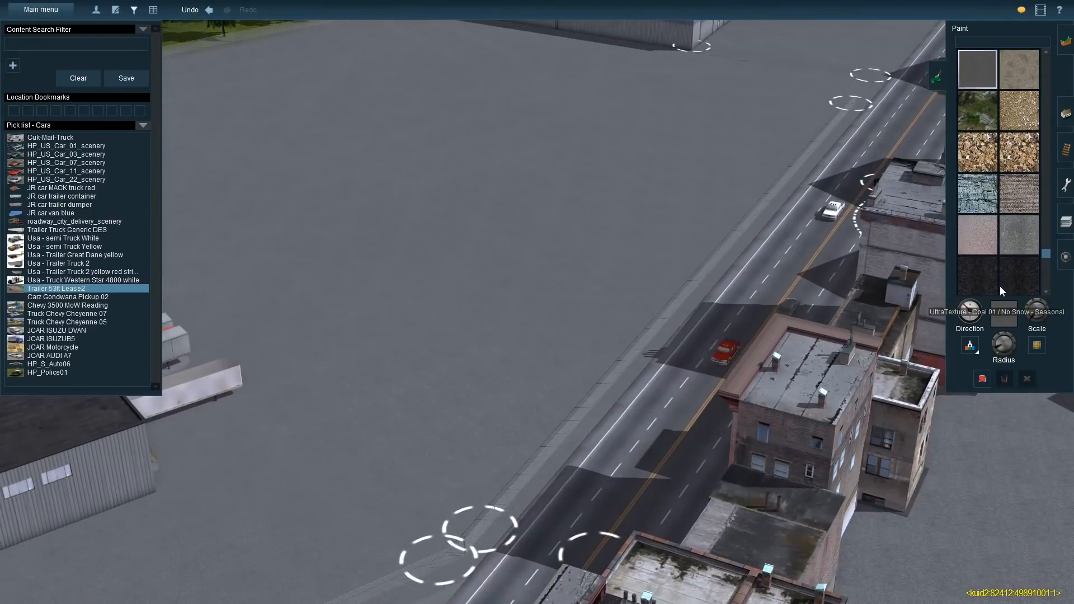
Insert two spline points into the Mesh fence 6ft new along the road and delete the fence section between them
click(1066, 113)
click(978, 269)
click(1016, 291)
click(722, 252)
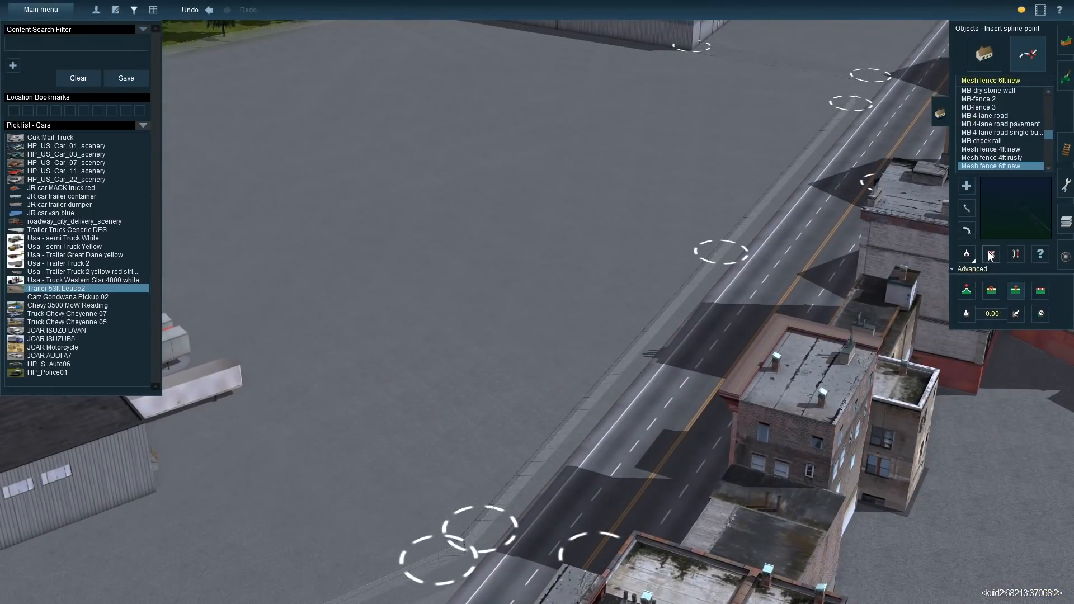
click(580, 419)
click(992, 254)
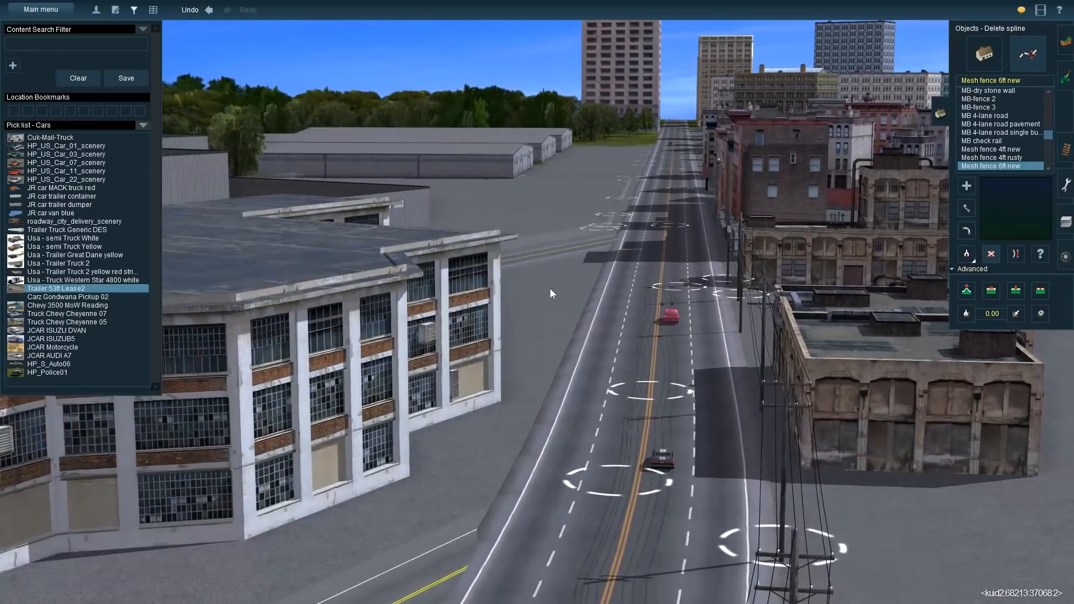
Place several HP_US_Car_03_scenery cars in the parking spaces between the road and the railway tracks
click(56, 289)
click(66, 155)
click(547, 321)
click(542, 247)
click(531, 135)
click(531, 88)
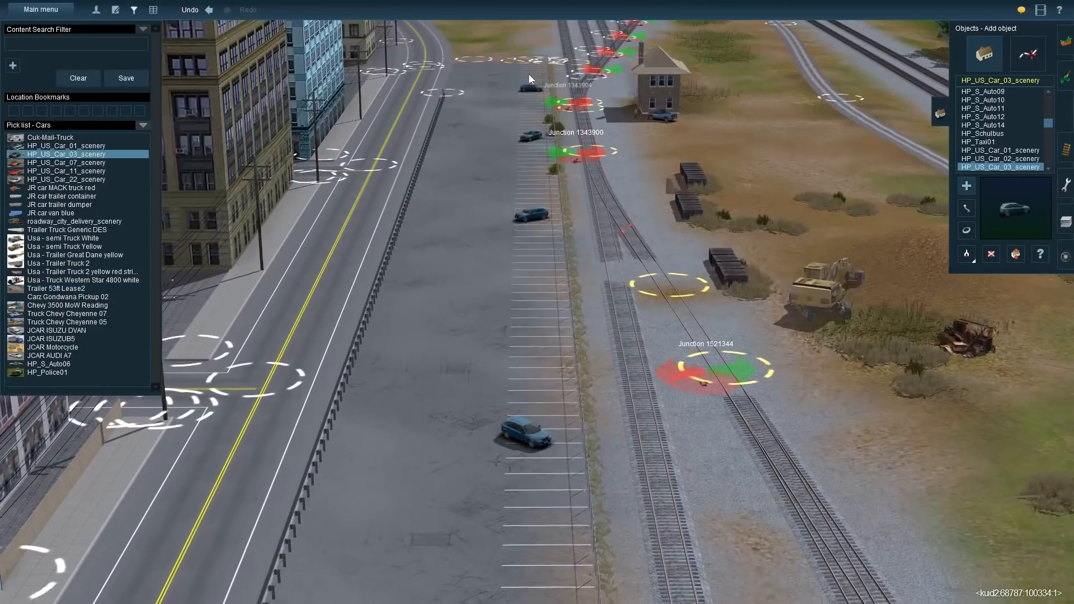
click(529, 73)
Fill more of the trackside parking spaces with HP_US_Car_07_scenery, HP_US_Car_11_scenery and HP_US_Car_19_scenery cars
click(66, 163)
click(530, 108)
click(523, 171)
click(526, 280)
click(525, 343)
click(544, 332)
click(124, 175)
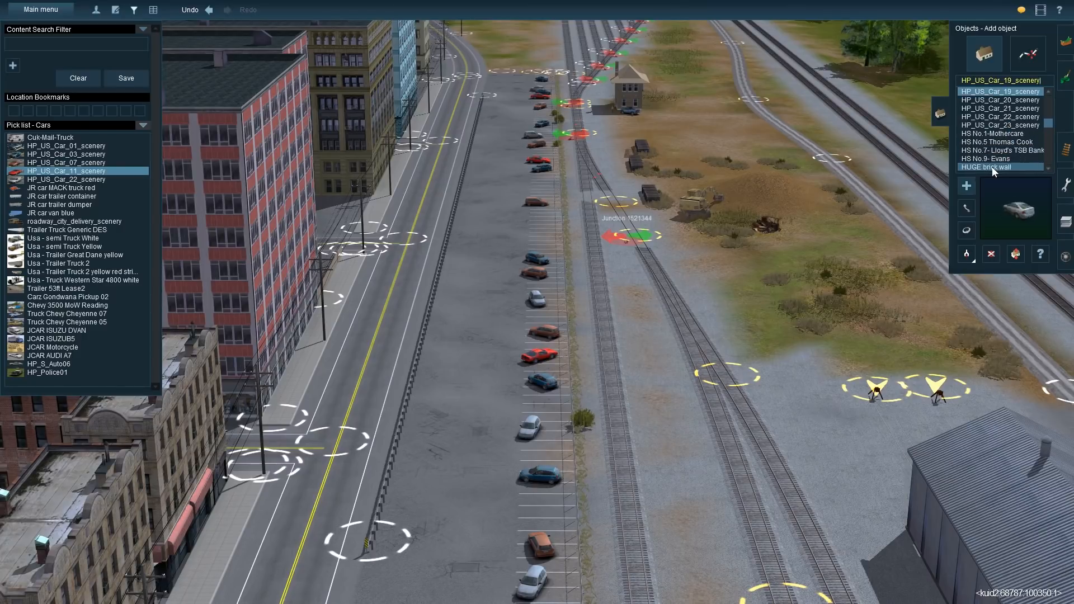
click(541, 246)
Rotate the cars in the trackside parking lot to line up with the marked spaces
click(967, 231)
drag(584, 449, 739, 456)
drag(593, 288, 434, 317)
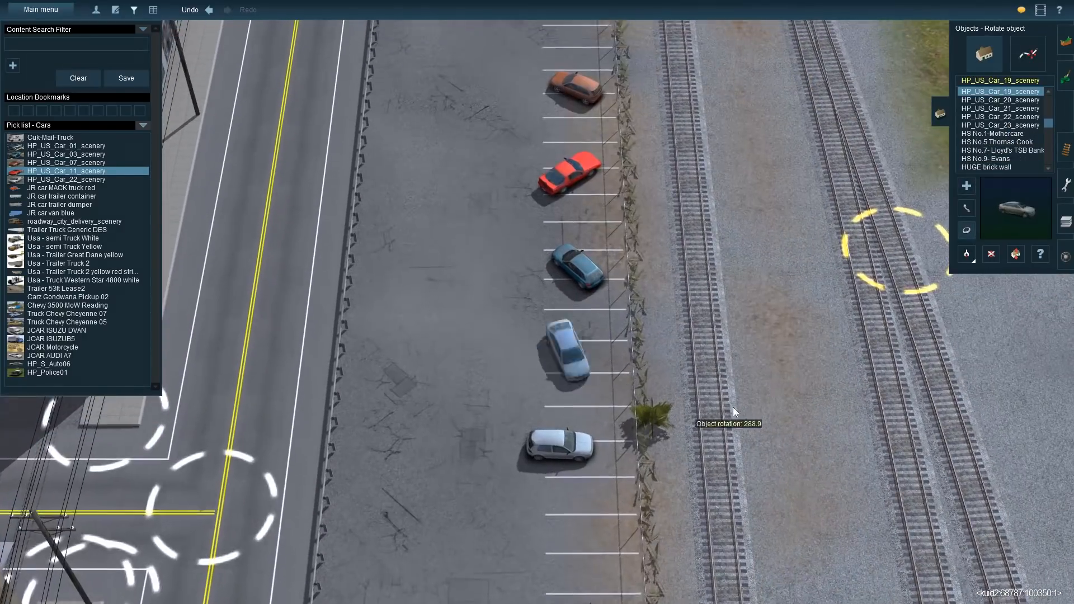
drag(577, 273, 403, 263)
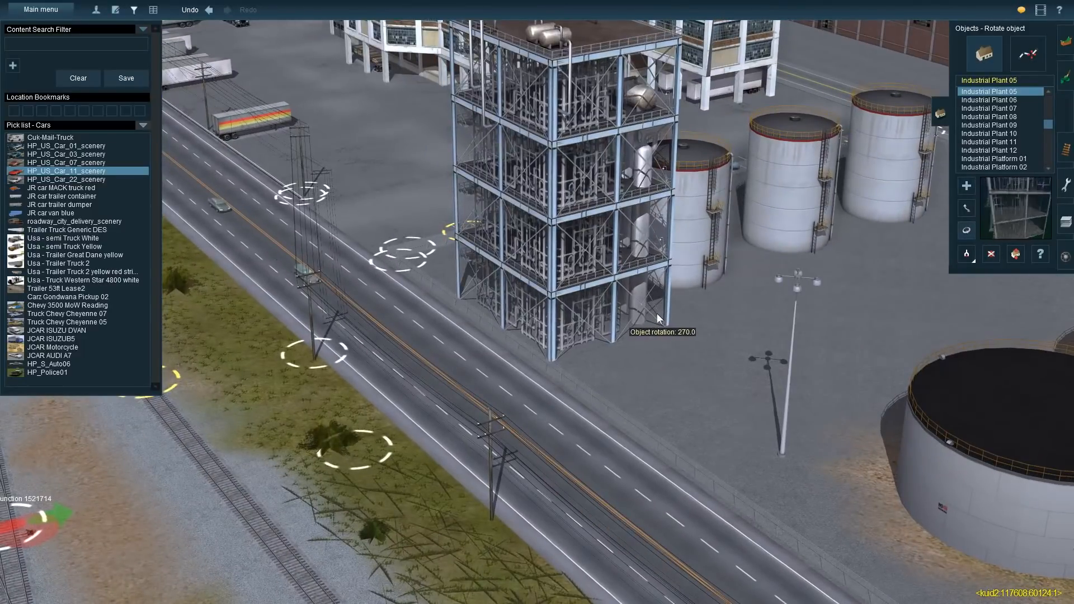
Place Industrial Plant 03 between the white storage tanks and the row of parking spaces and rotate it
scroll(657, 313, up, 3)
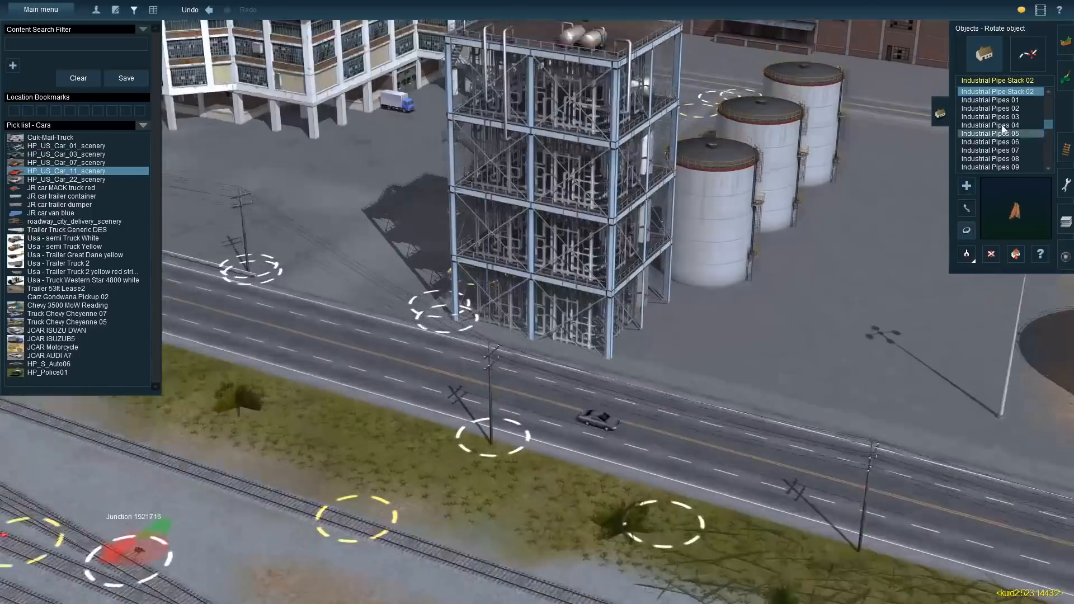
click(1029, 108)
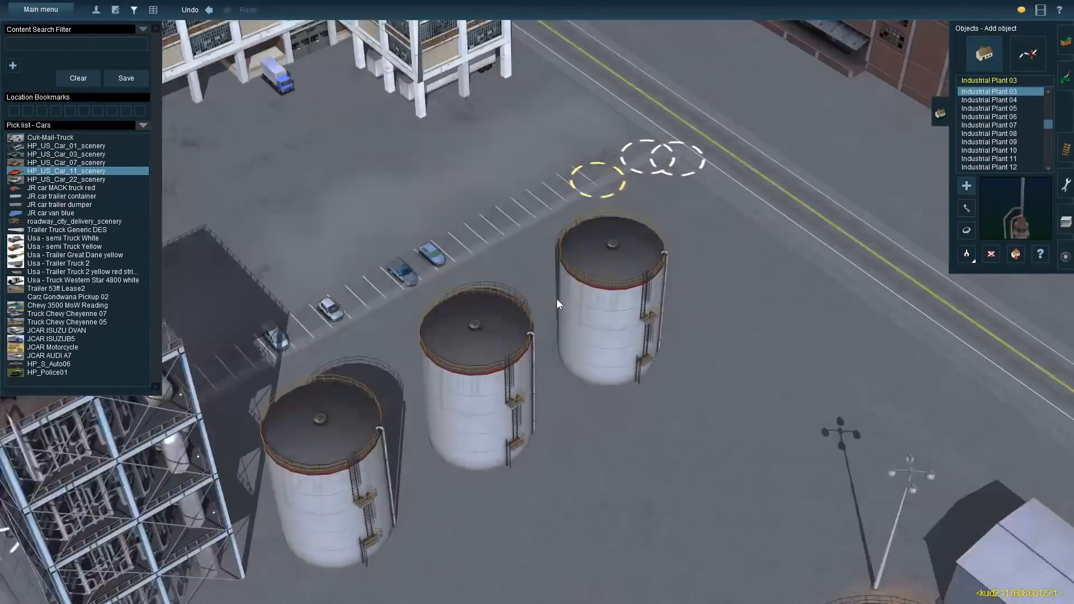
click(519, 293)
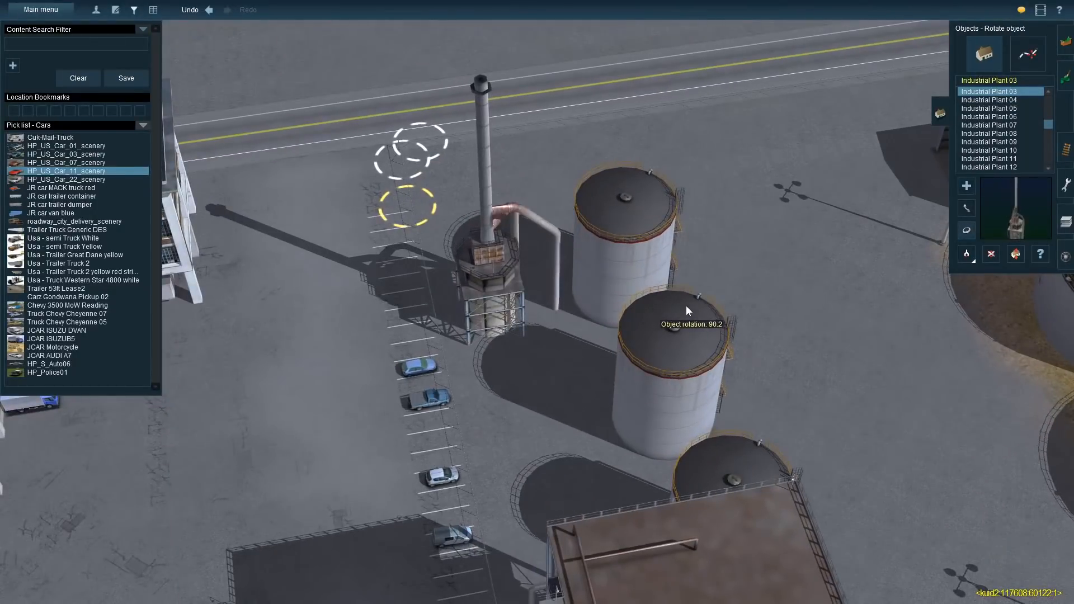
Add Industrial Plant 04 and position it between the steel-framed plant and the chimney unit beside the storage tanks
scroll(549, 344, up, 3)
click(988, 100)
drag(740, 414, 649, 417)
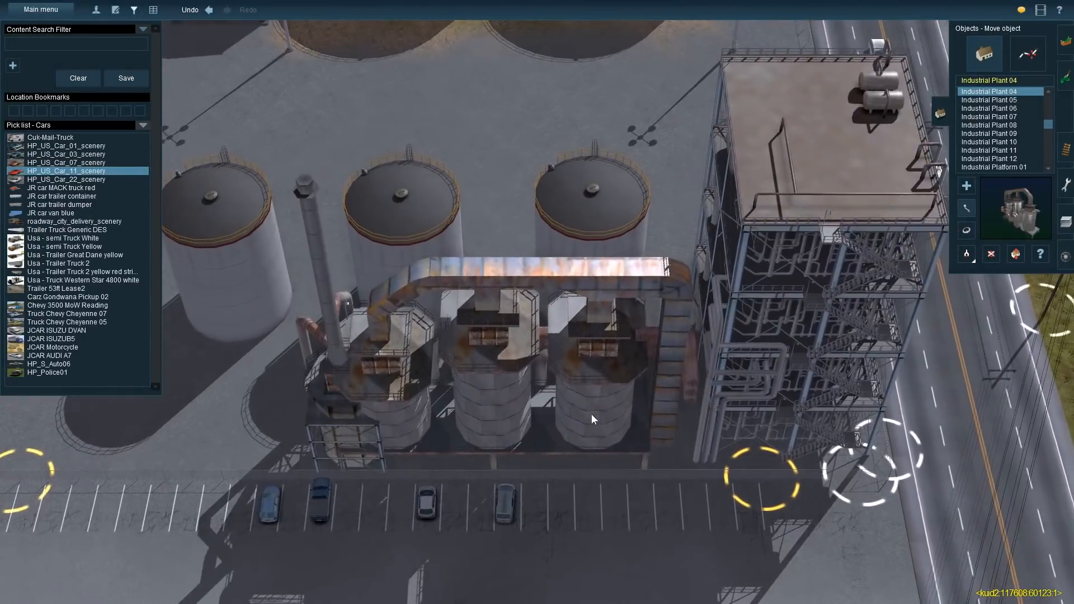
Place a platform rack of small white cylindrical tanks in the open yard beside the tall storage tanks
scroll(360, 351, down, 5)
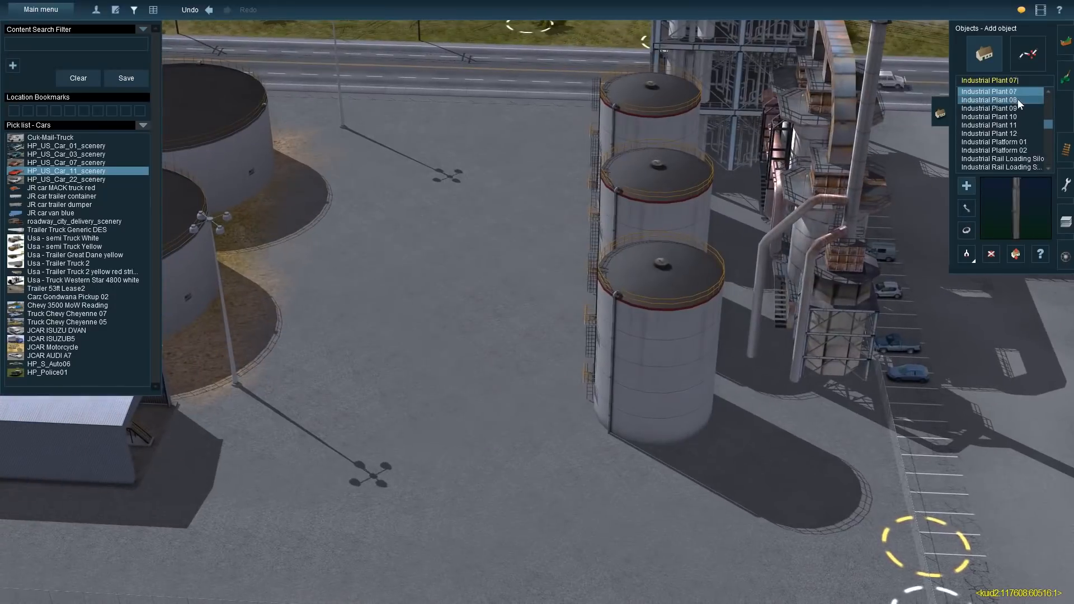
click(516, 414)
click(1014, 99)
click(1014, 100)
click(1014, 99)
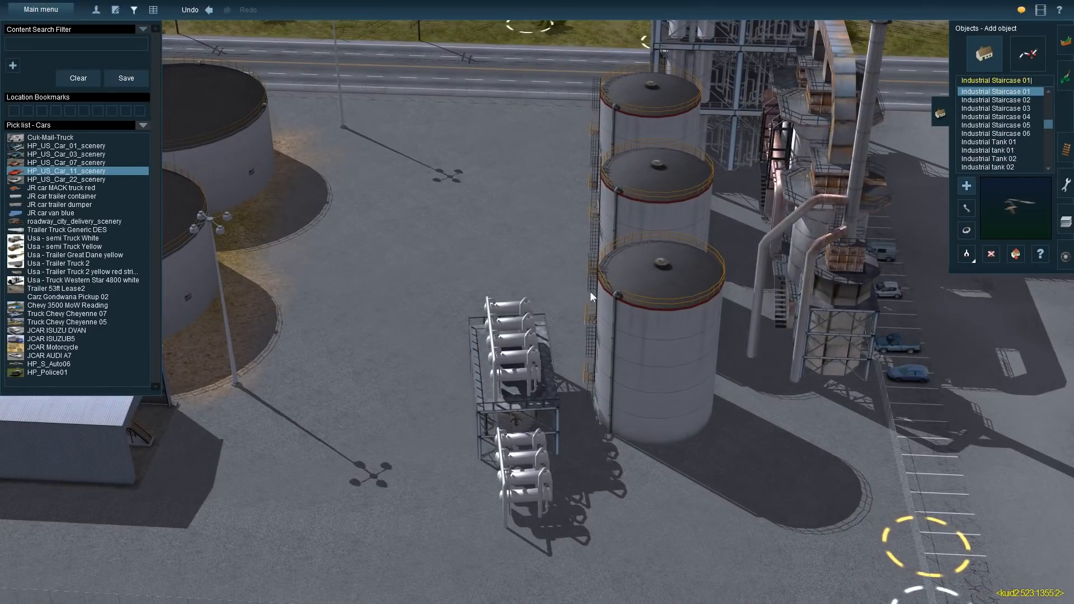
click(515, 233)
key(d)
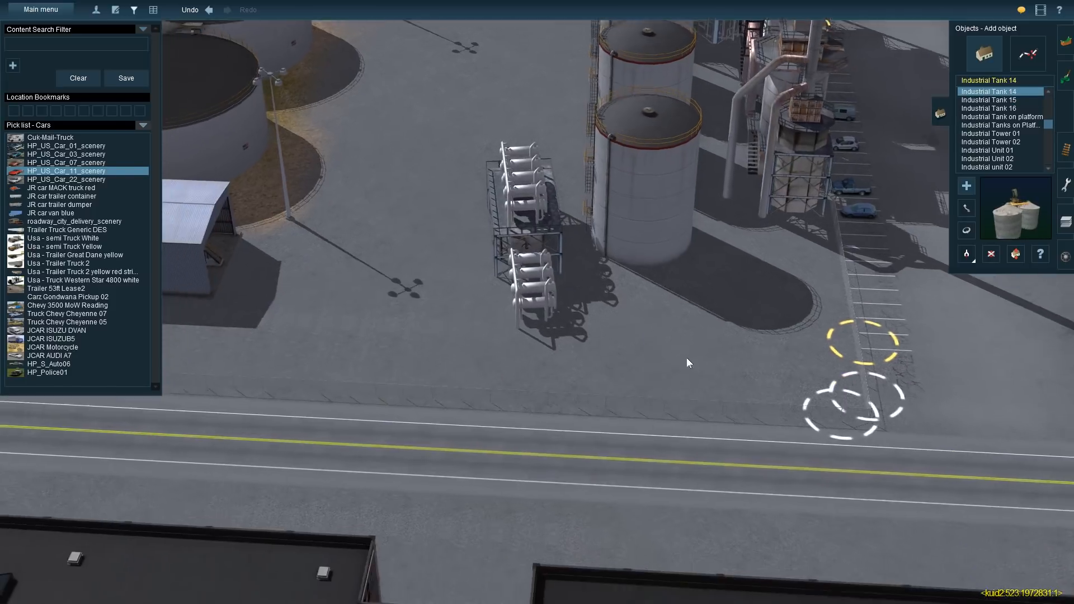
Place Industrial Tank 14 near the roadside fence, rotate it to about 270 degrees and move it toward the yard corner
click(686, 358)
key(r)
drag(817, 382, 861, 380)
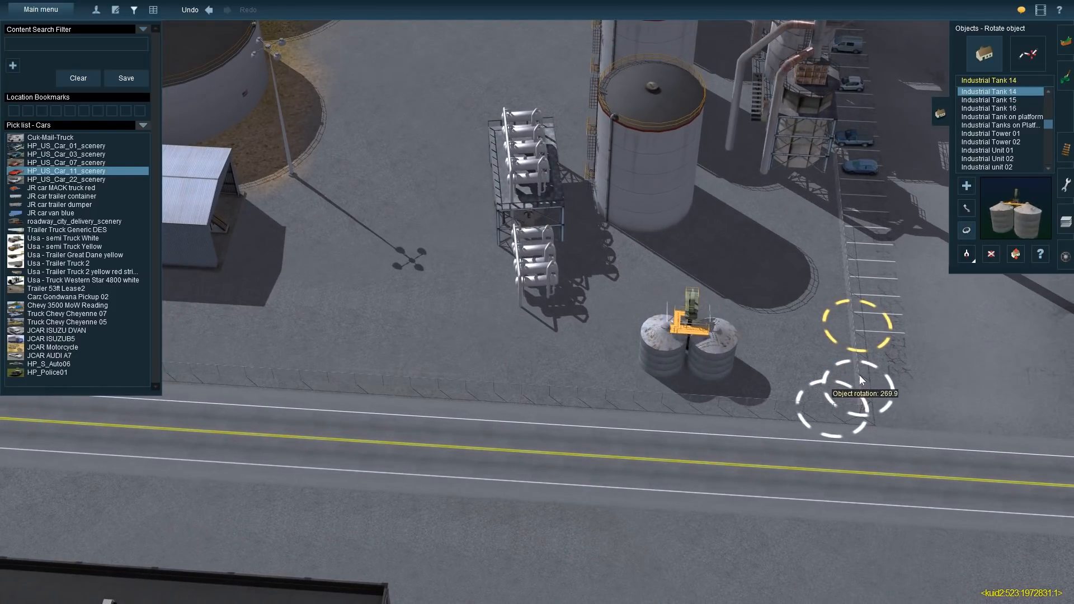
key(m)
drag(733, 358, 823, 367)
Rotate the white tank rack parallel to the road and move it along the fence beside the twin tanks
drag(525, 224, 720, 341)
key(r)
key(m)
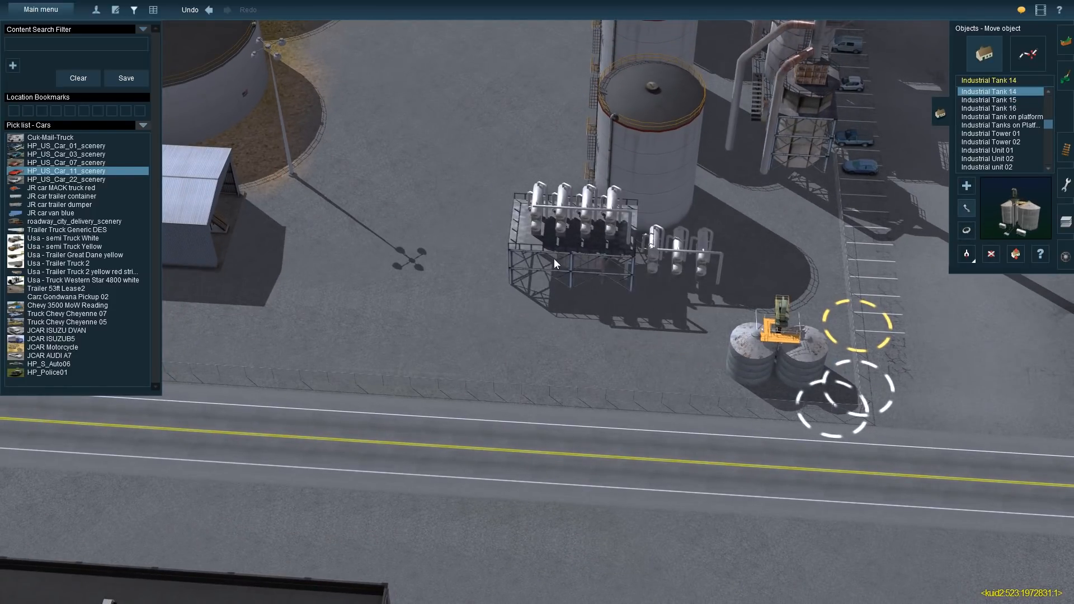
drag(554, 259, 508, 337)
Place three Industrial Pipes 05 pieces in front of the steel-framed plant and rotate them parallel to each other
scroll(995, 154, up, 6)
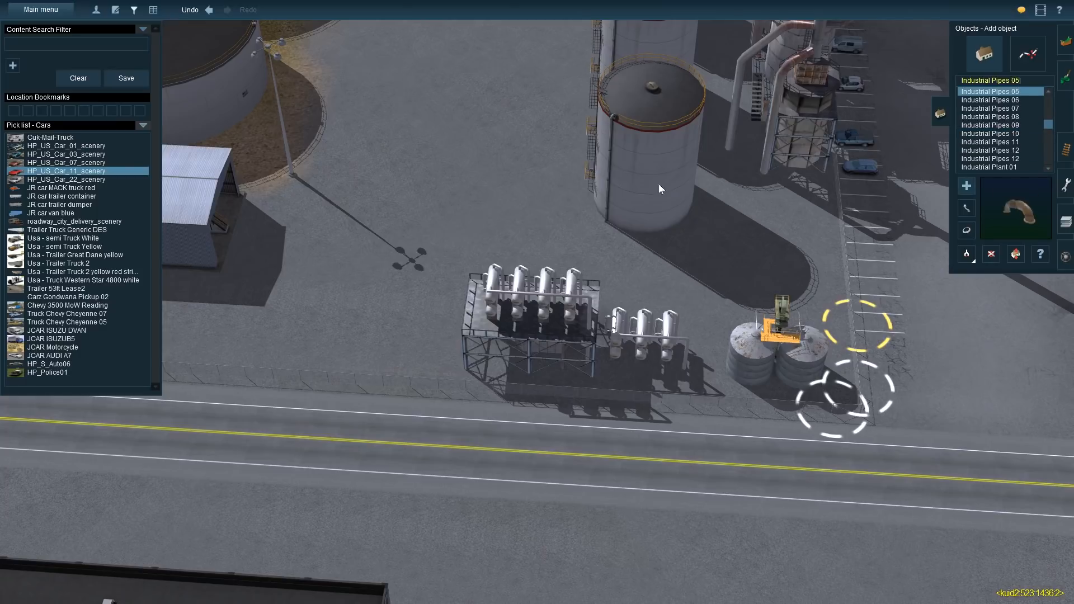
scroll(660, 183, up, 5)
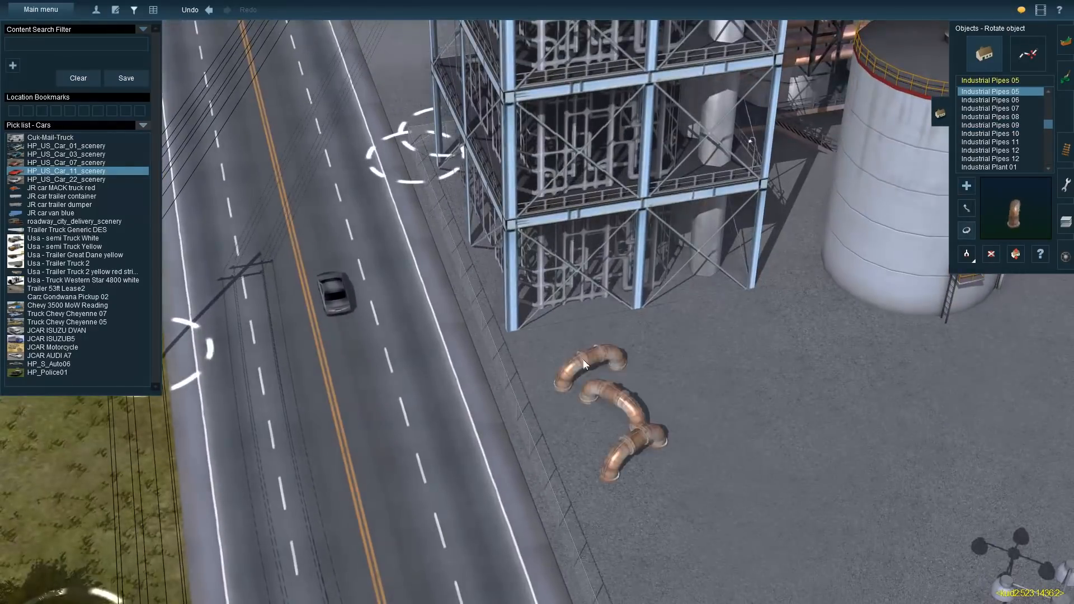
drag(583, 359, 538, 356)
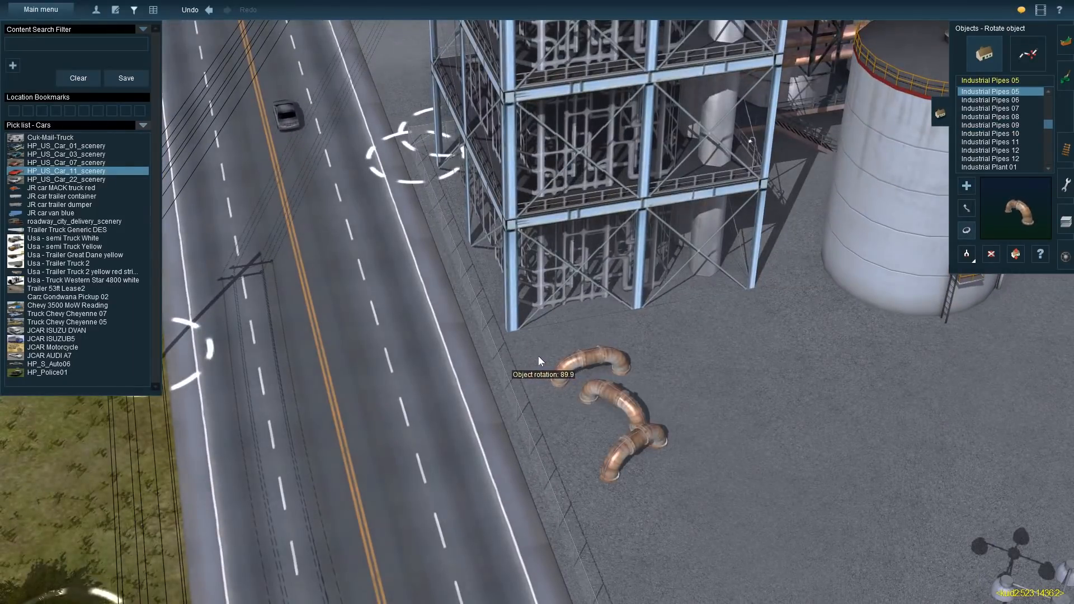
drag(617, 395, 707, 435)
drag(630, 449, 556, 454)
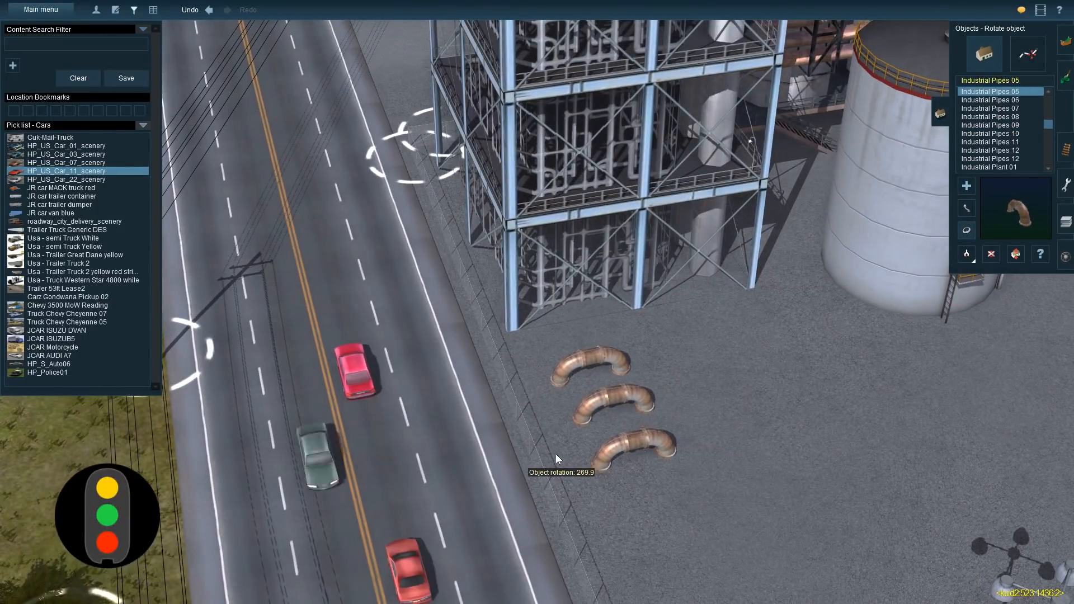
Move the three curved pipes into a tight row beside the steel-framed plant's corner leg
key(m)
right_click(593, 391)
scroll(582, 372, up, 5)
drag(425, 202, 359, 124)
drag(441, 269, 343, 166)
drag(522, 377, 397, 241)
scroll(1012, 99, up, 2)
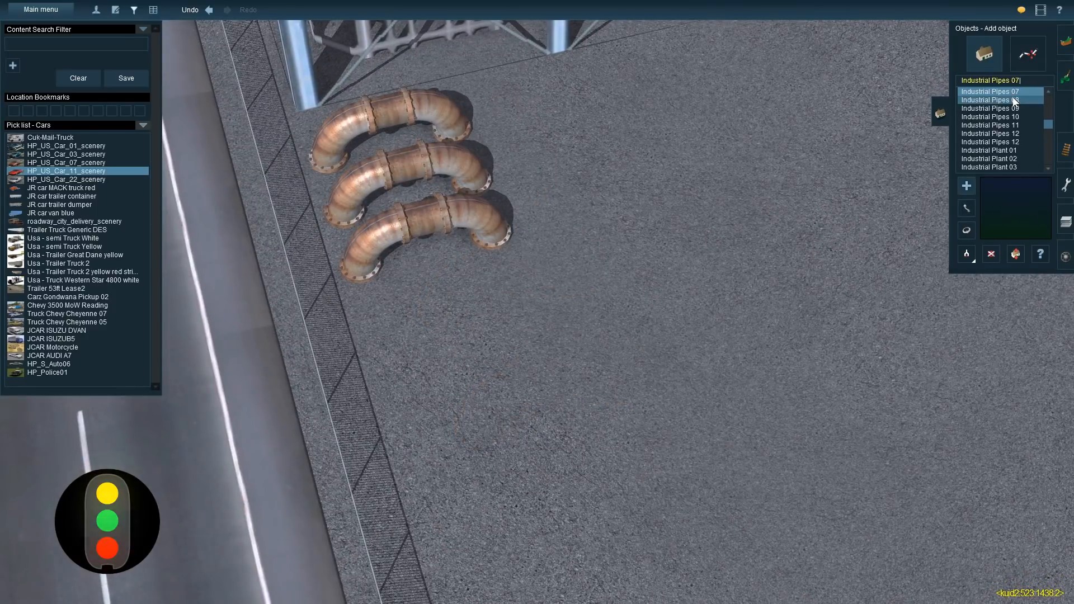
click(1011, 93)
scroll(789, 269, down, 3)
click(775, 274)
drag(775, 275, 792, 332)
key(d)
click(772, 264)
Place Industrial Pipes 01, rotate it and move it against the storage tank nearest the steel-framed plant
scroll(1001, 124, up, 2)
click(1001, 125)
click(754, 301)
click(967, 230)
click(968, 211)
scroll(649, 291, down, 5)
drag(646, 288, 665, 177)
right_drag(665, 177, 546, 299)
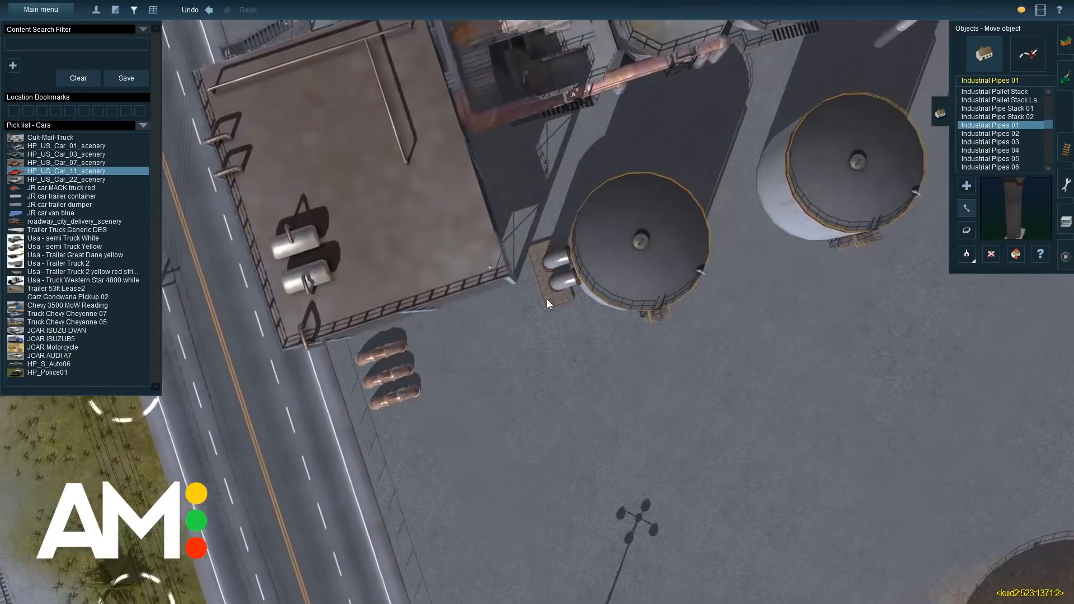
drag(546, 299, 549, 298)
Add Industrial Pipes 01 to the other two storage tanks, rotating and moving each against its tank wall
key(a)
click(676, 252)
click(696, 260)
key(r)
drag(697, 260, 572, 227)
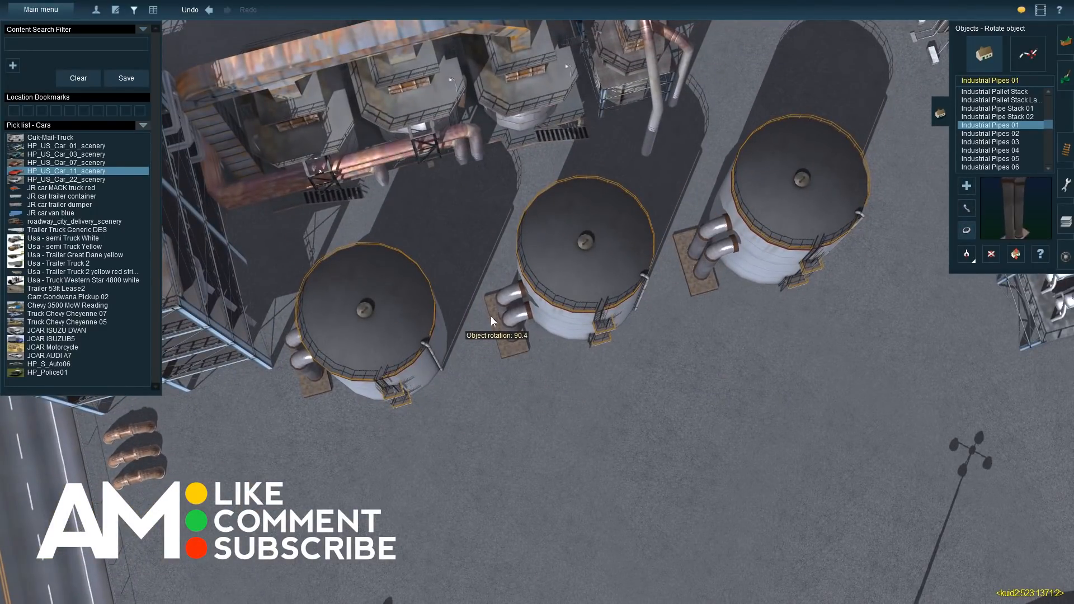
drag(706, 283, 699, 277)
key(Up)
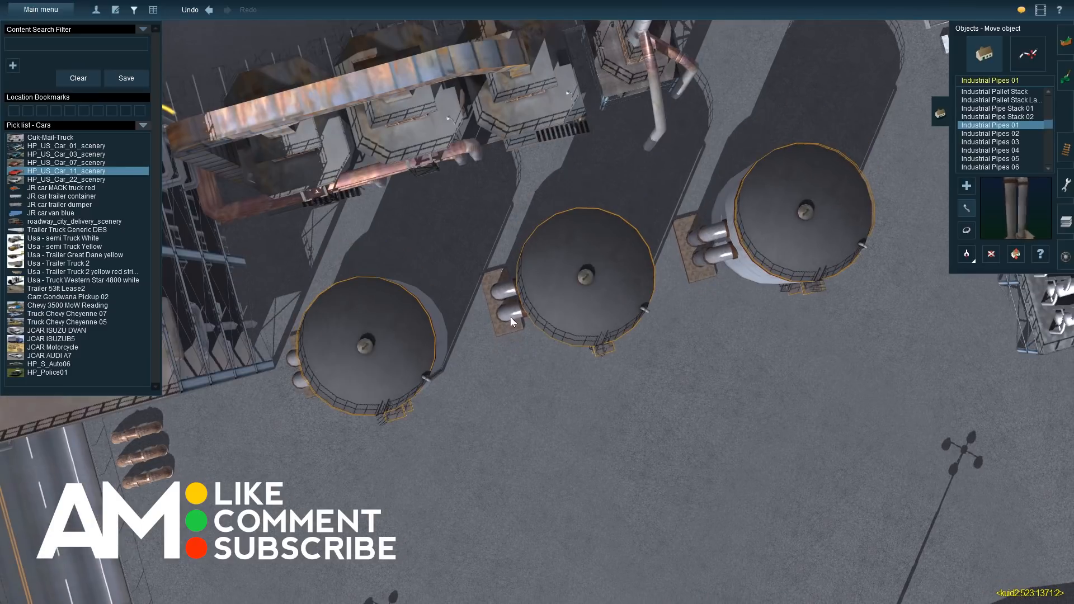
Try to add an Industrial Pipes 02 piece in the open yard beside the storage tanks
right_drag(510, 318, 593, 347)
click(1006, 134)
click(630, 396)
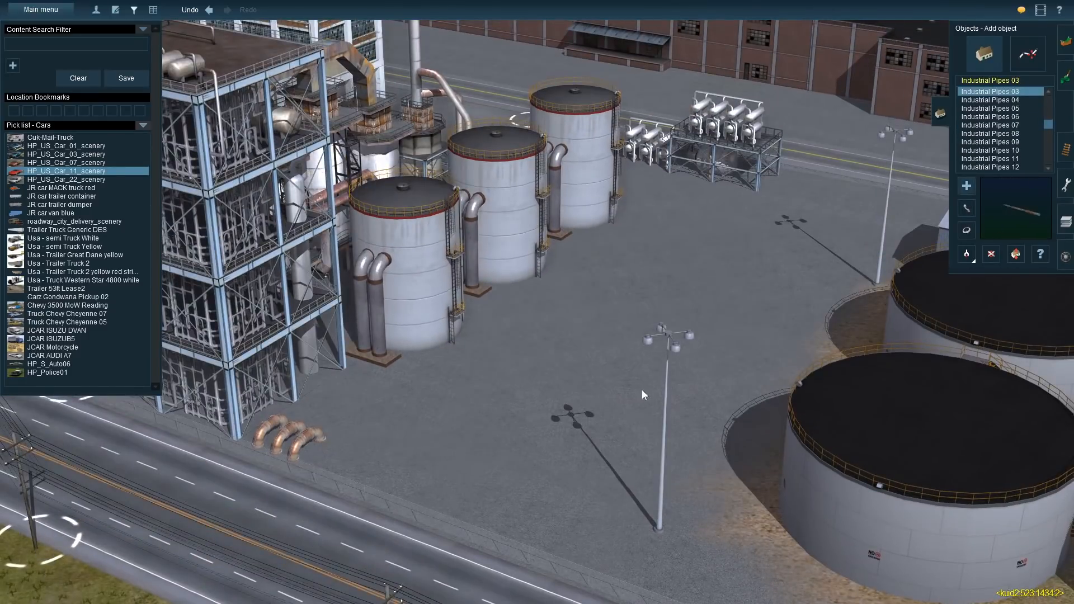